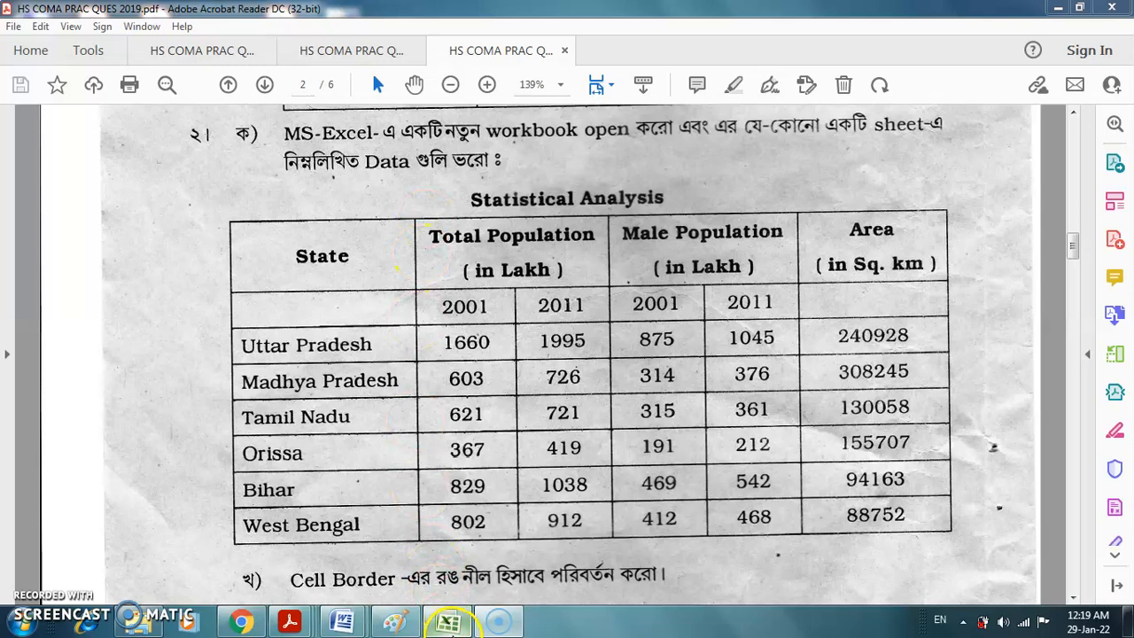
Examine the Excel question in the 2019 practical paper, from the Statistical Analysis table through the border, filter and pie-chart parts.
{"action": "left_click", "coordinate": [448, 622]}
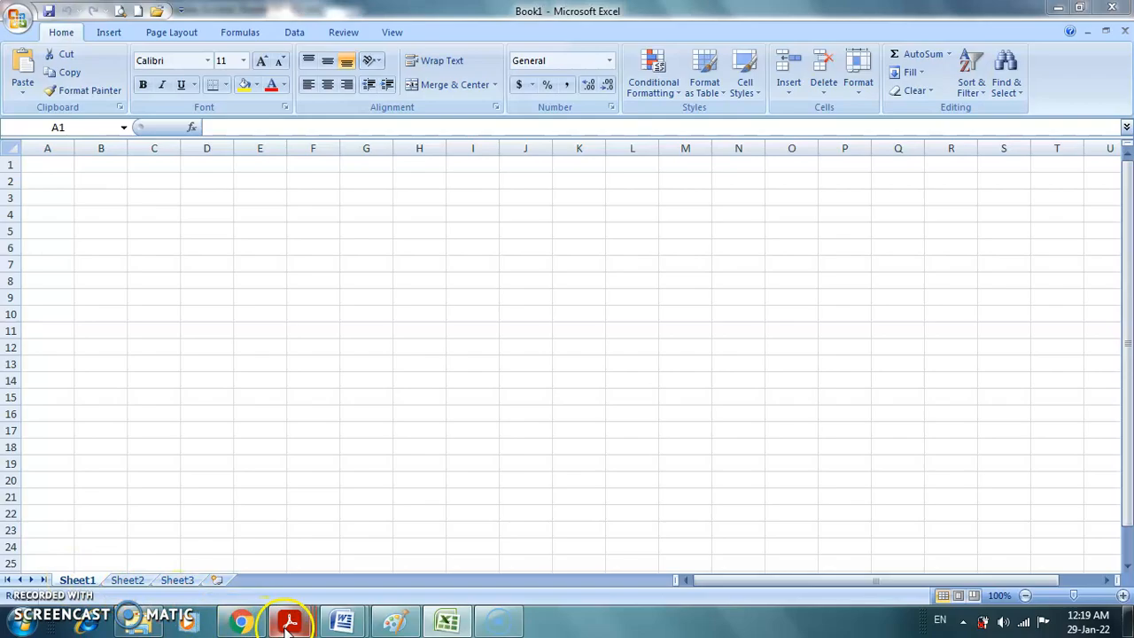
{"action": "mouse_move", "coordinate": [312, 624]}
{"action": "left_click", "coordinate": [483, 545]}
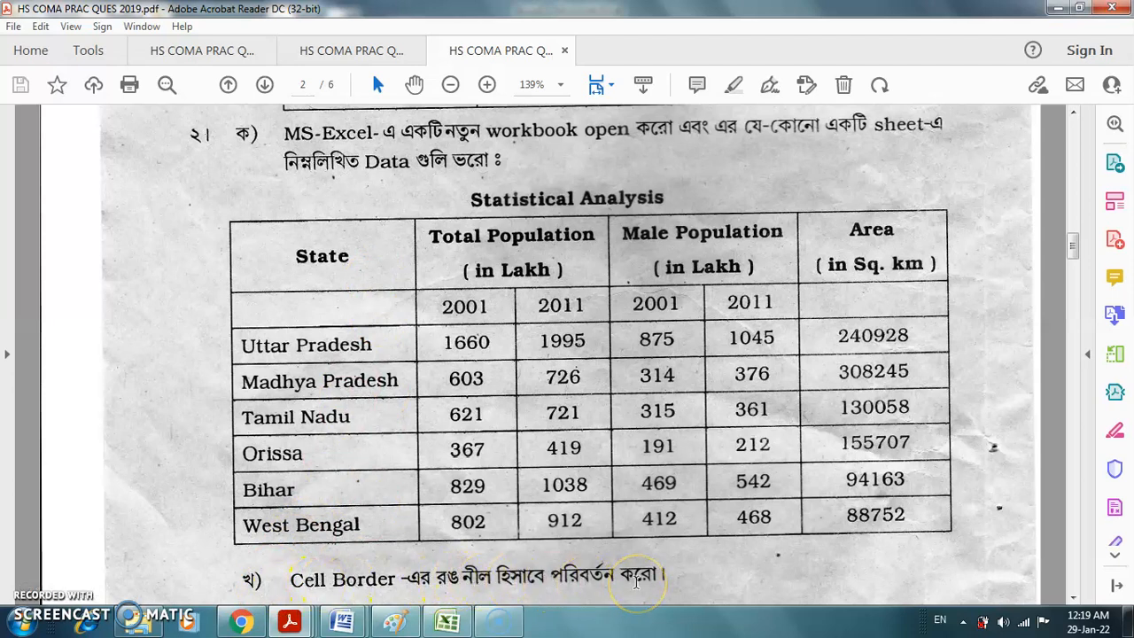
{"action": "left_click", "coordinate": [1073, 598]}
{"action": "left_click", "coordinate": [1073, 601]}
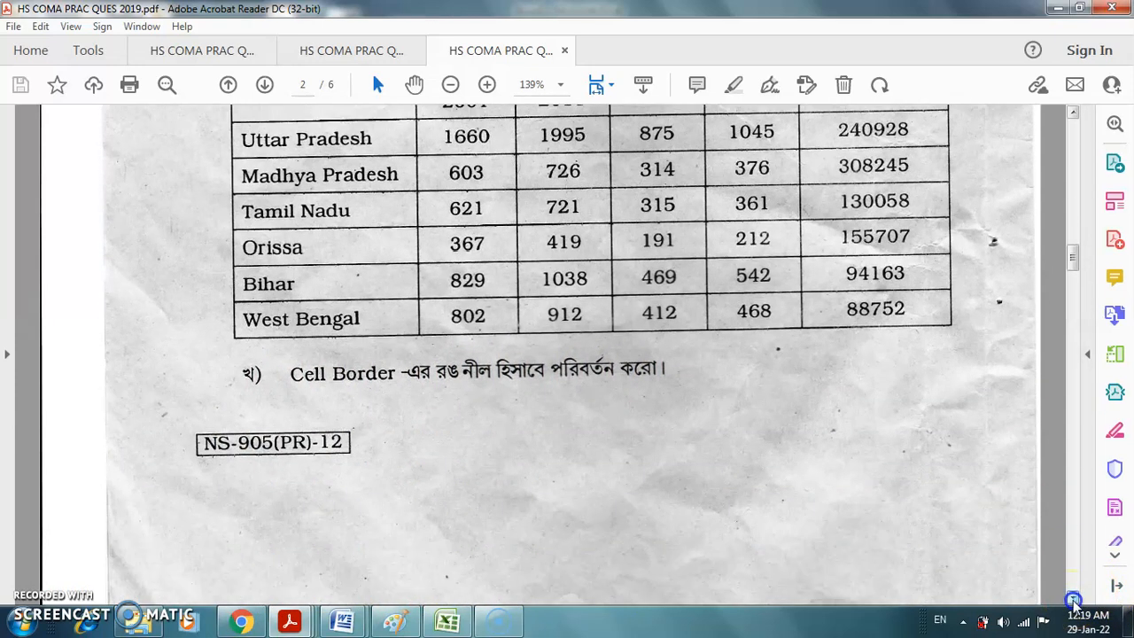
{"action": "left_click", "coordinate": [1073, 601]}
{"action": "left_click", "coordinate": [1073, 601]}
{"action": "left_click", "coordinate": [1073, 601]}
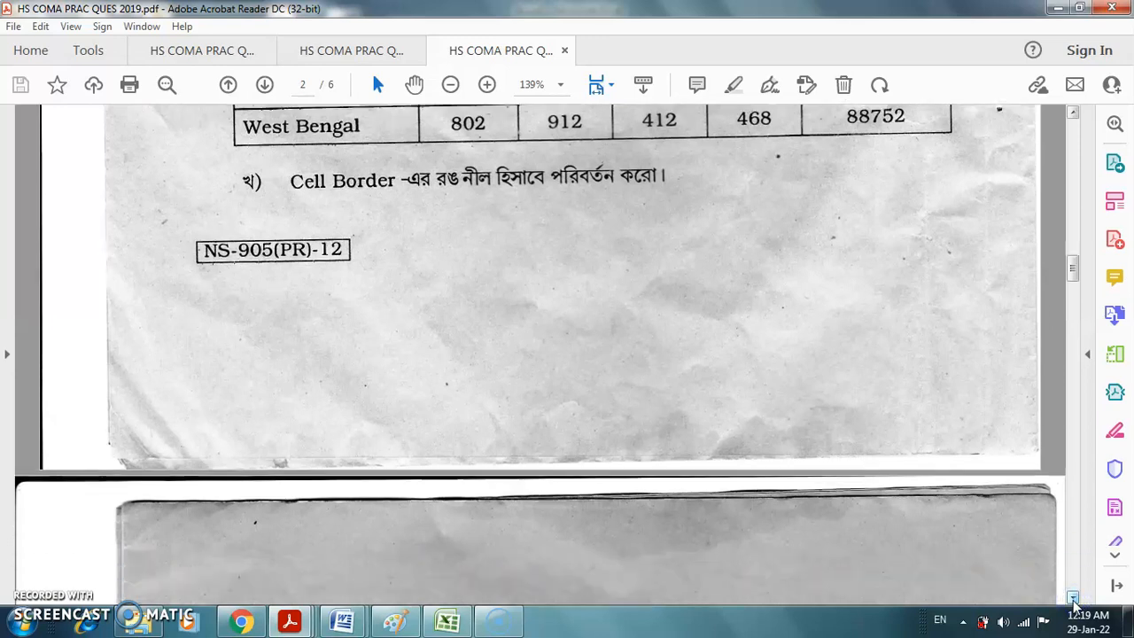
{"action": "left_click", "coordinate": [1073, 601]}
{"action": "left_click", "coordinate": [1073, 601]}
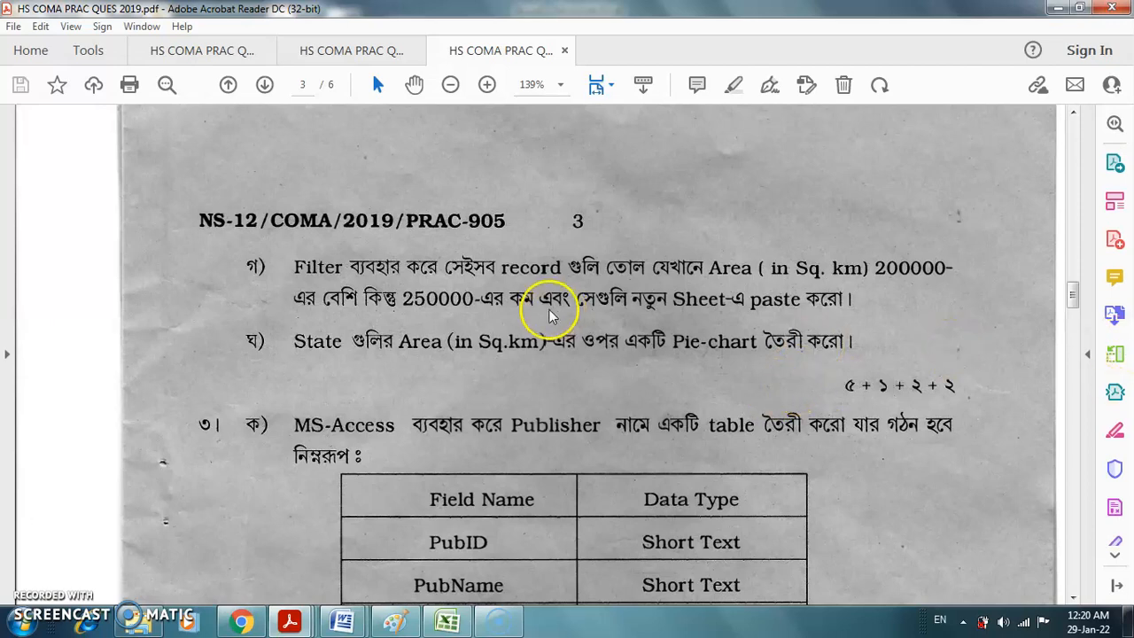
Switch to the 2017 practical paper, collapse the tools pane and examine the Statistical Analysis table and border task in its Excel question.
{"action": "left_click", "coordinate": [388, 51]}
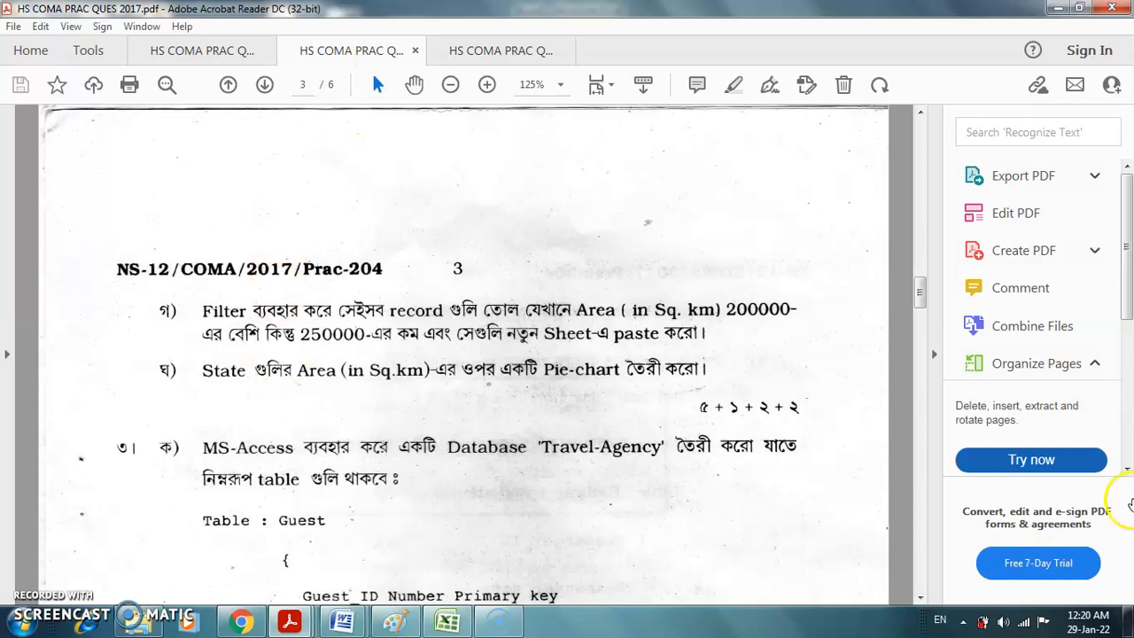
{"action": "left_click", "coordinate": [935, 355]}
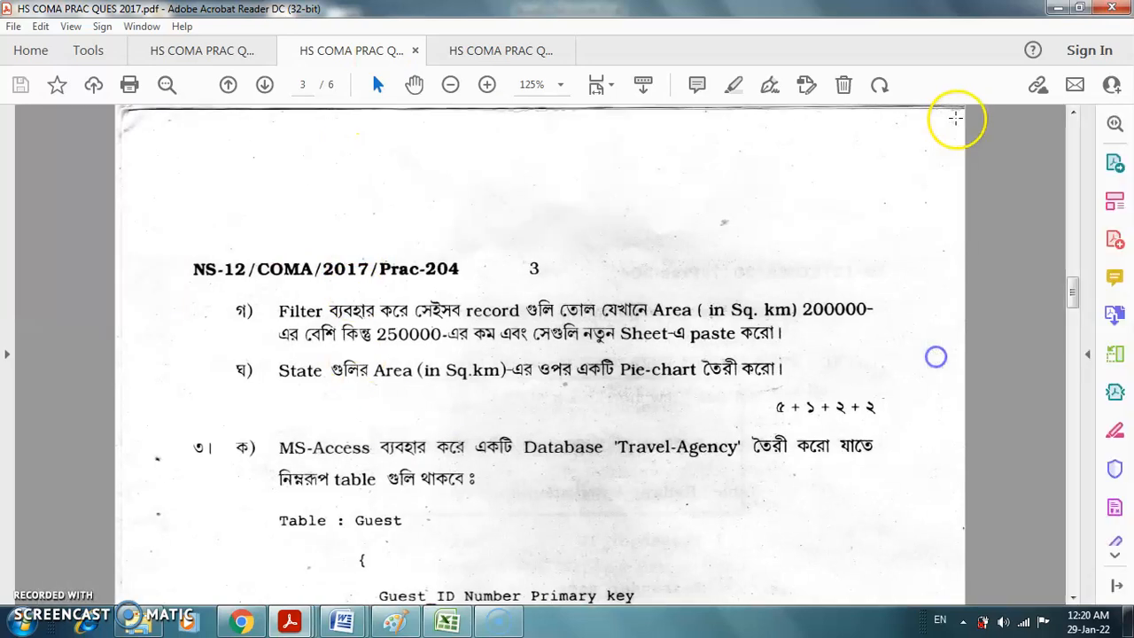
{"action": "left_click", "coordinate": [1073, 114]}
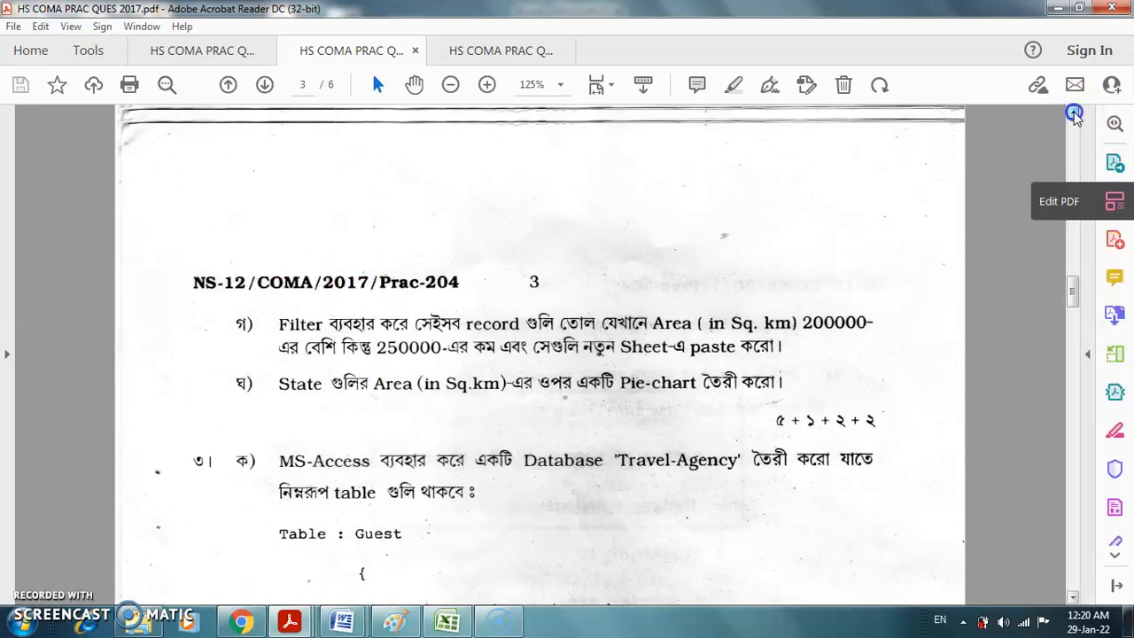
{"action": "left_click", "coordinate": [1074, 115]}
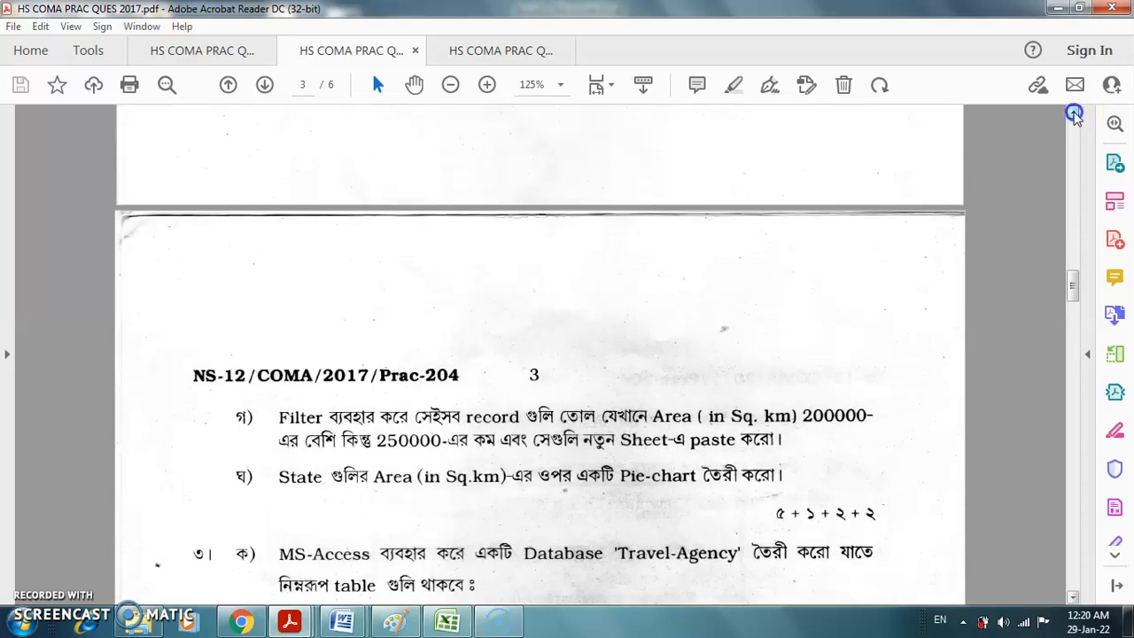
{"action": "left_click", "coordinate": [1074, 115]}
{"action": "left_click", "coordinate": [1074, 114]}
{"action": "left_click", "coordinate": [1074, 115]}
{"action": "left_click", "coordinate": [1074, 114]}
{"action": "left_click", "coordinate": [1074, 115]}
{"action": "left_click", "coordinate": [1074, 114]}
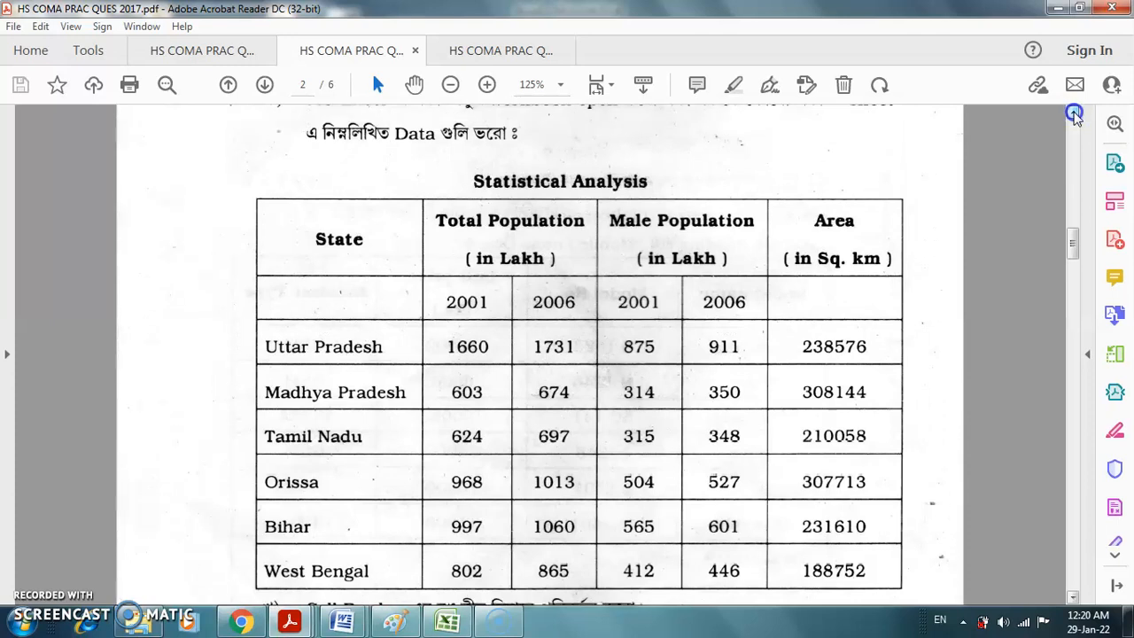
{"action": "left_click", "coordinate": [1073, 114]}
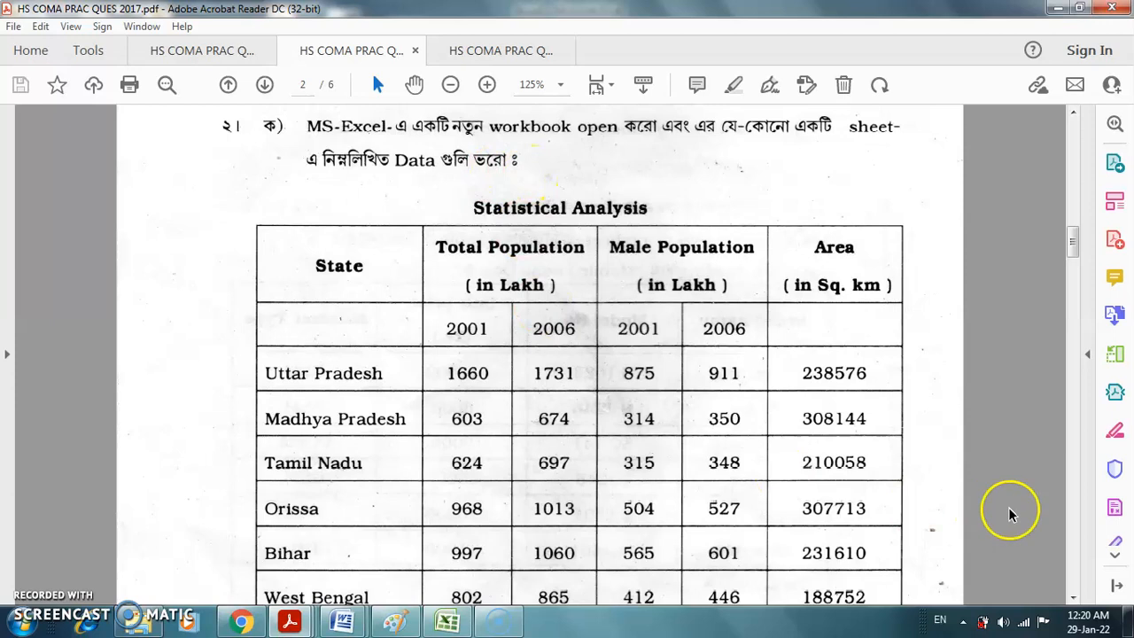
{"action": "left_click", "coordinate": [1073, 599]}
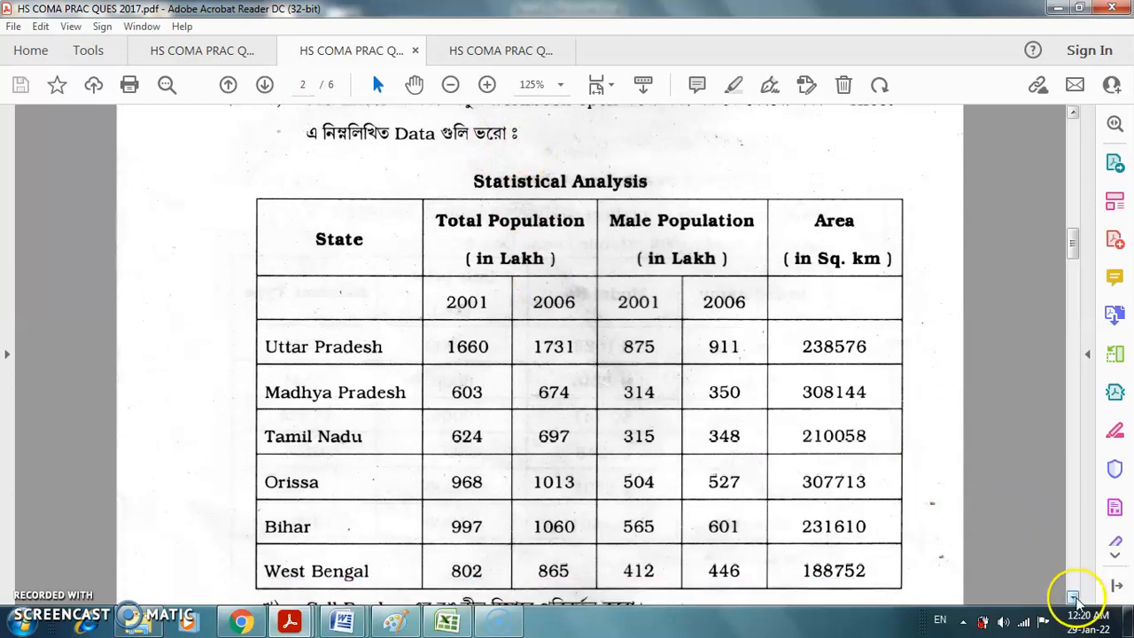
{"action": "left_click", "coordinate": [1075, 600]}
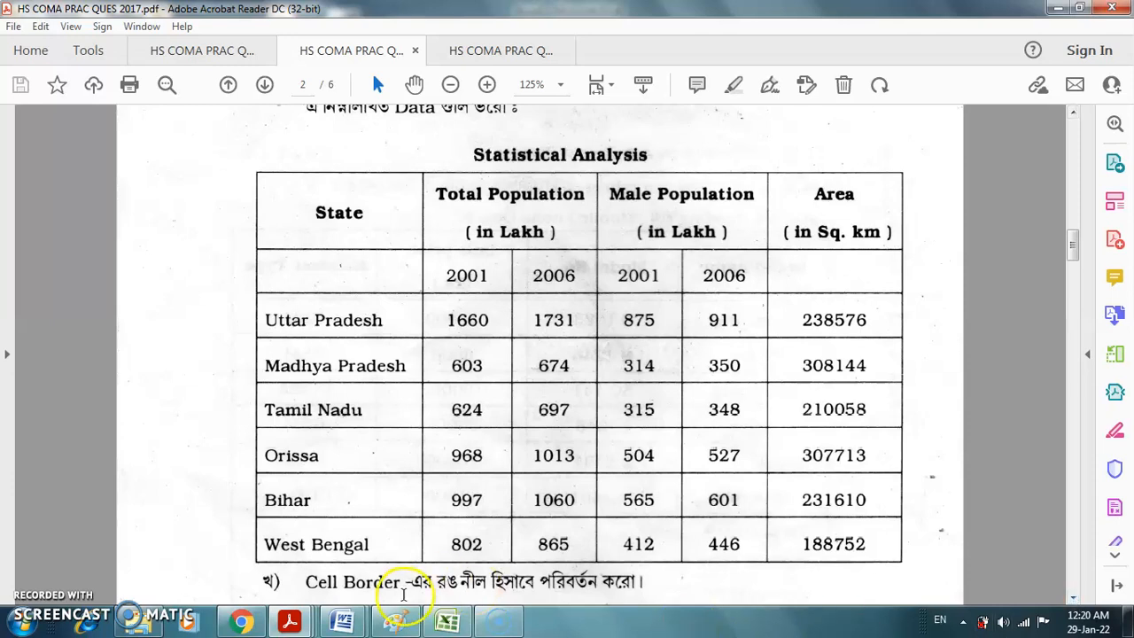
Switch to the blank Excel workbook and enter the headings State in A2 and Total Population (in Lakh) in B2.
{"action": "left_click", "coordinate": [447, 622]}
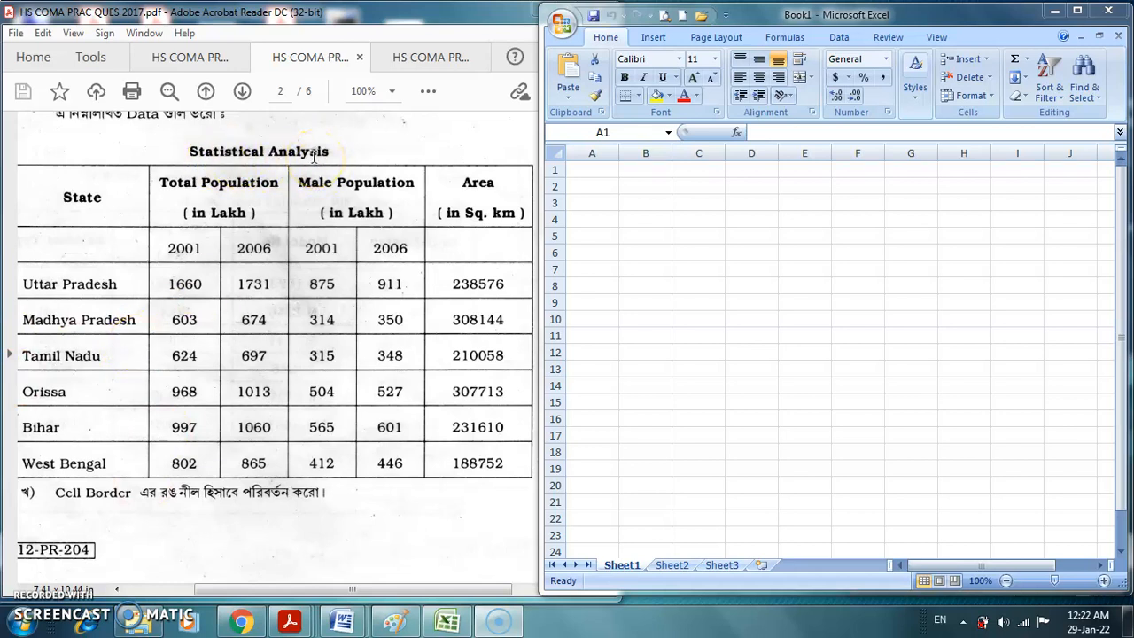
{"action": "left_click", "coordinate": [554, 168]}
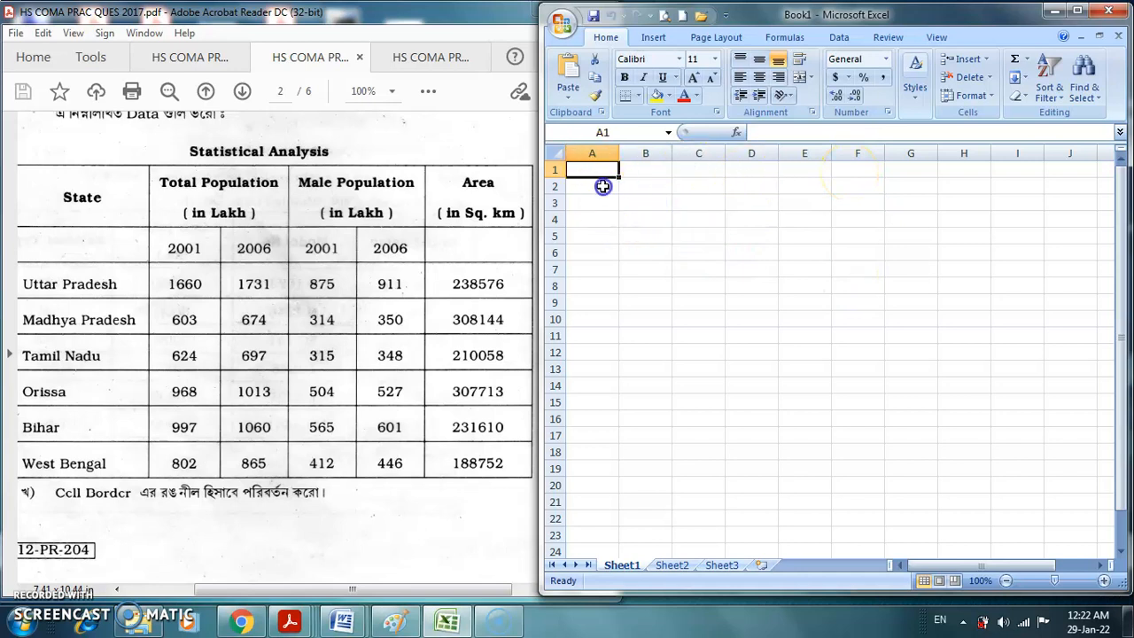
{"action": "double_click", "coordinate": [603, 186]}
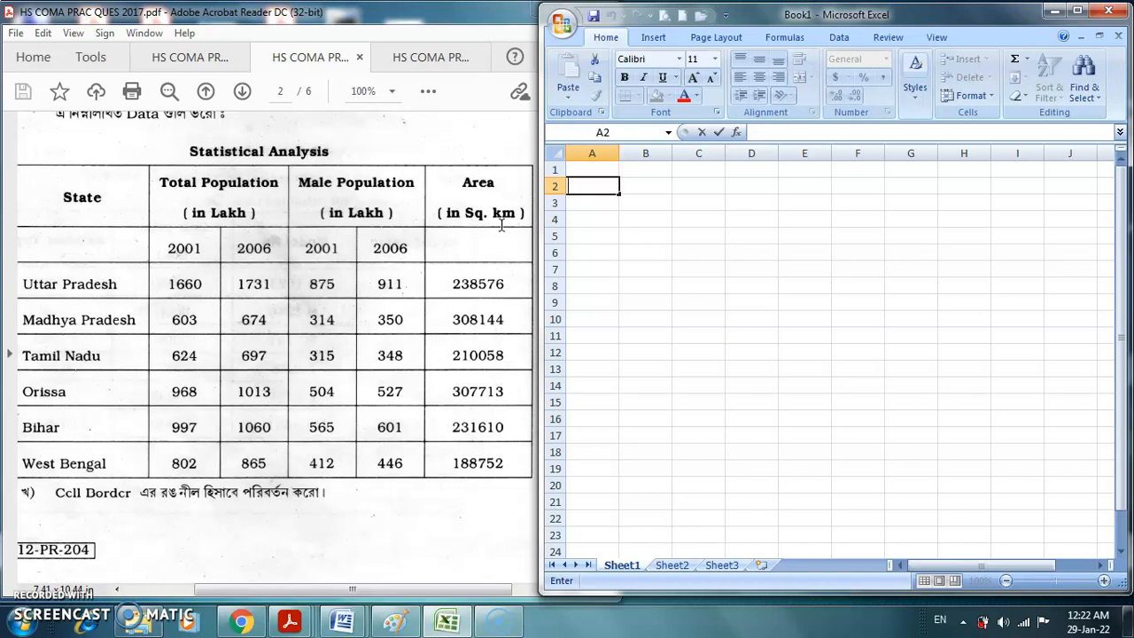
{"action": "type", "text": "State"}
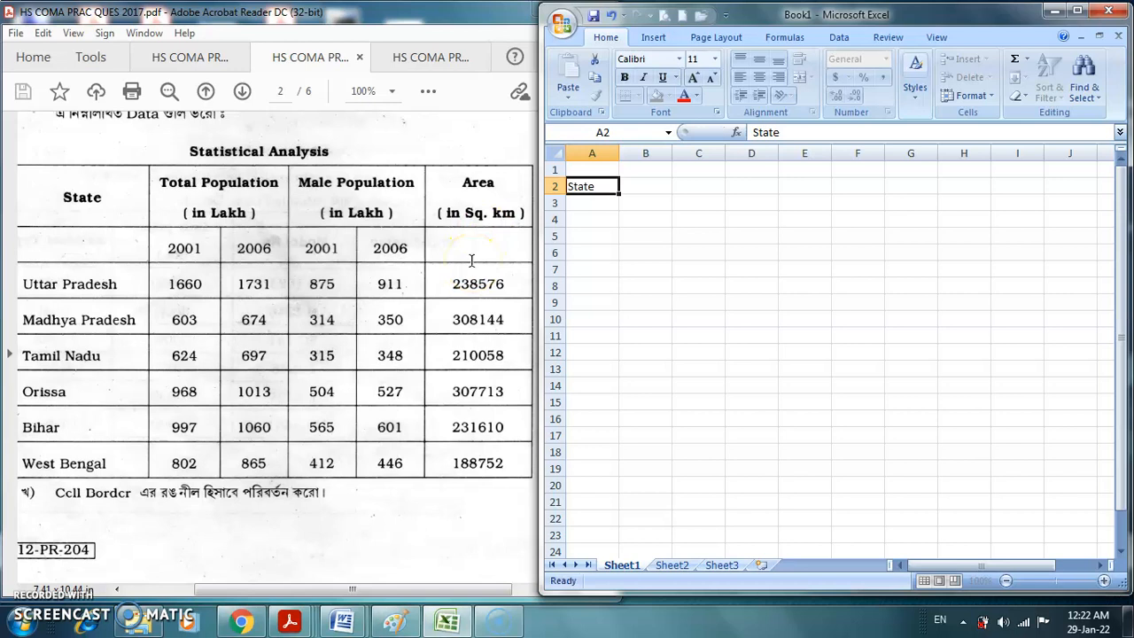
{"action": "key", "text": "Tab"}
{"action": "type", "text": "T"}
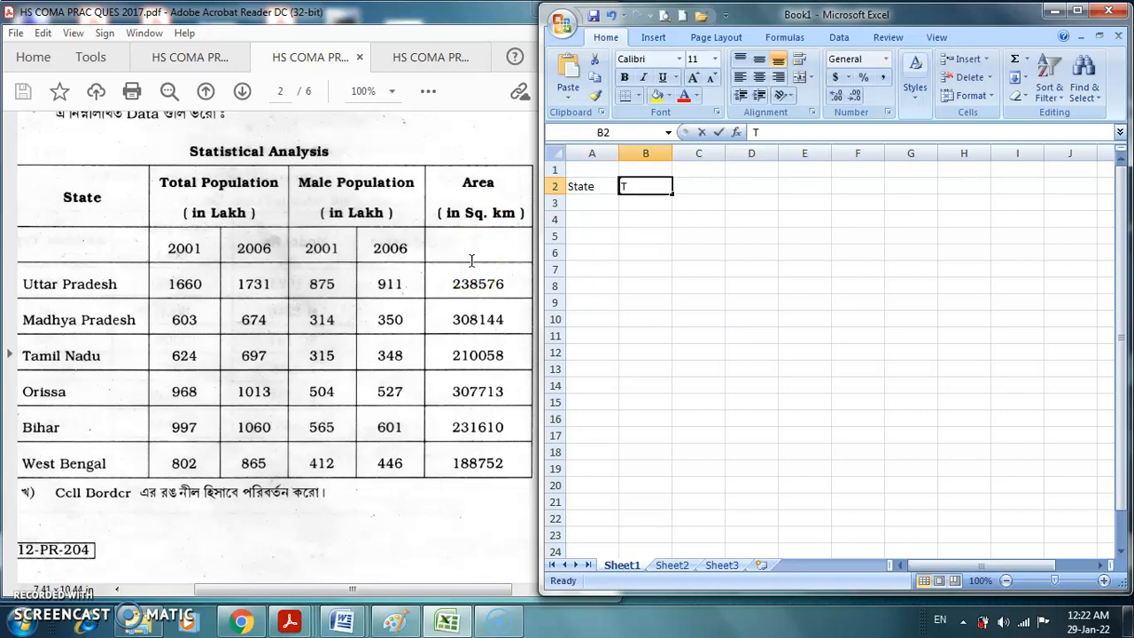
{"action": "type", "text": "otal Population"}
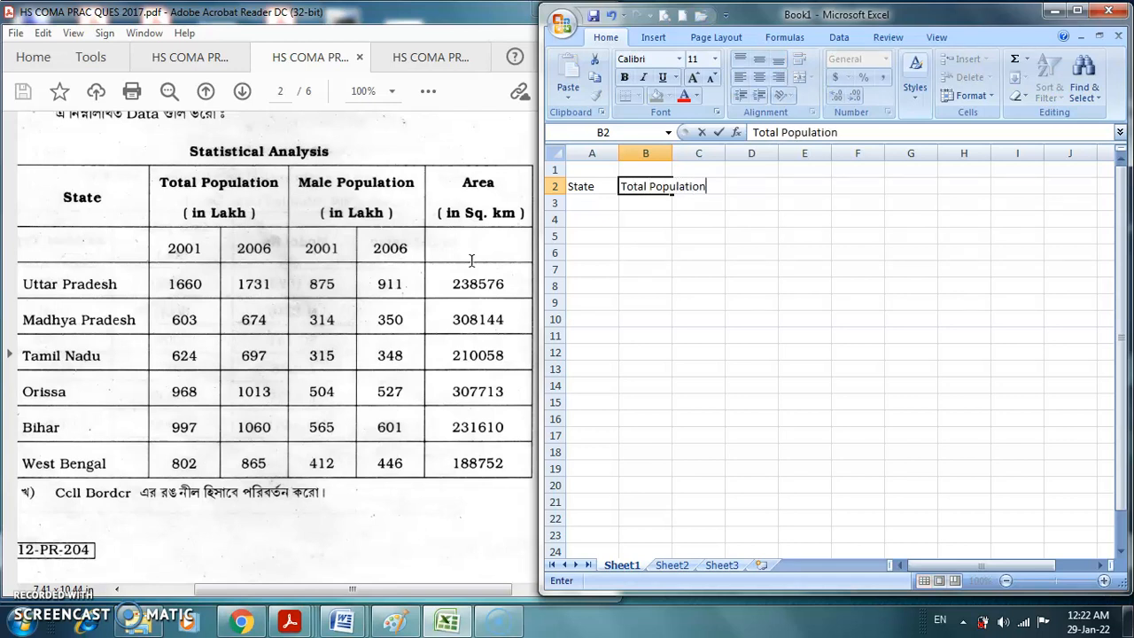
{"action": "type", "text": " (in Lakh"}
{"action": "key", "text": "Tab"}
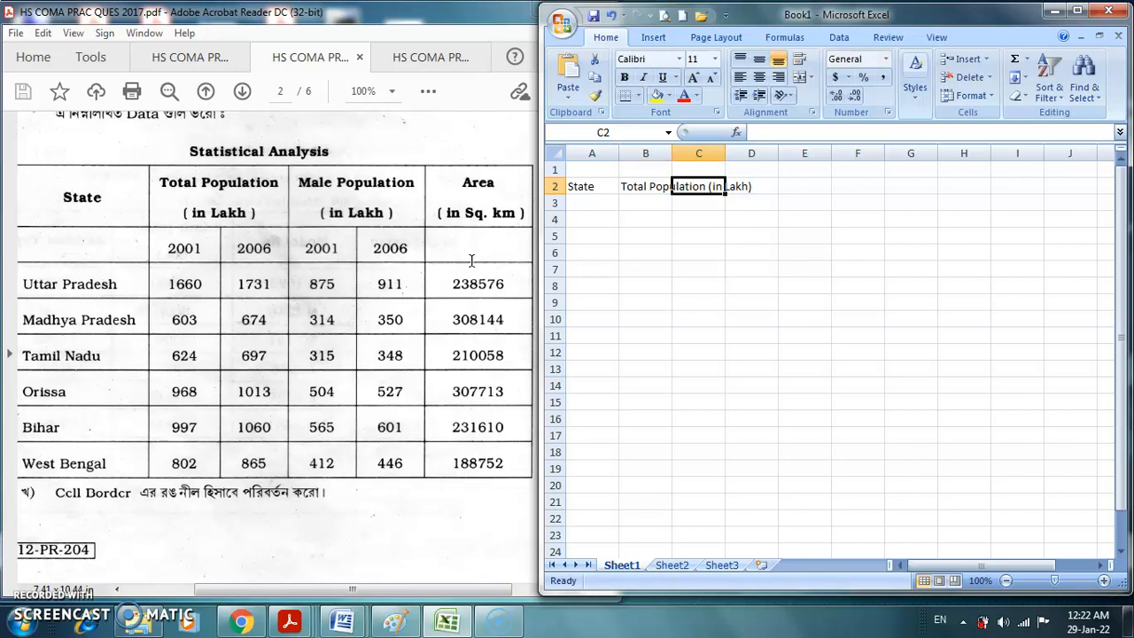
Enter the headings Male Population (in Lakh) in C2 and Area (in Sq. km) in D2.
{"action": "type", "text": "Male "}
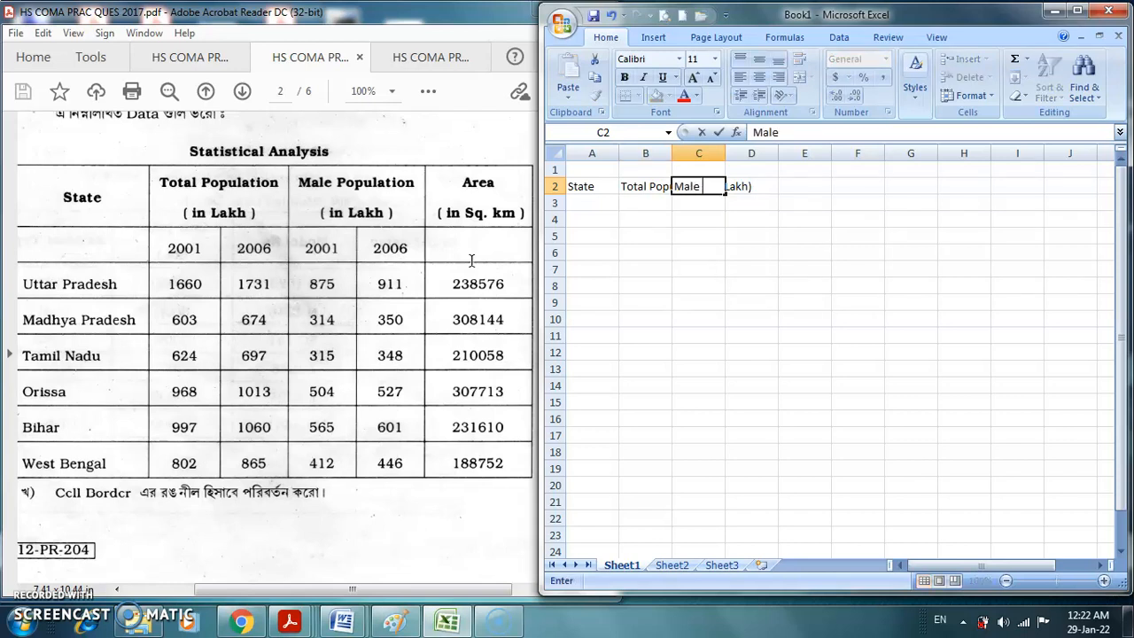
{"action": "type", "text": "Population"}
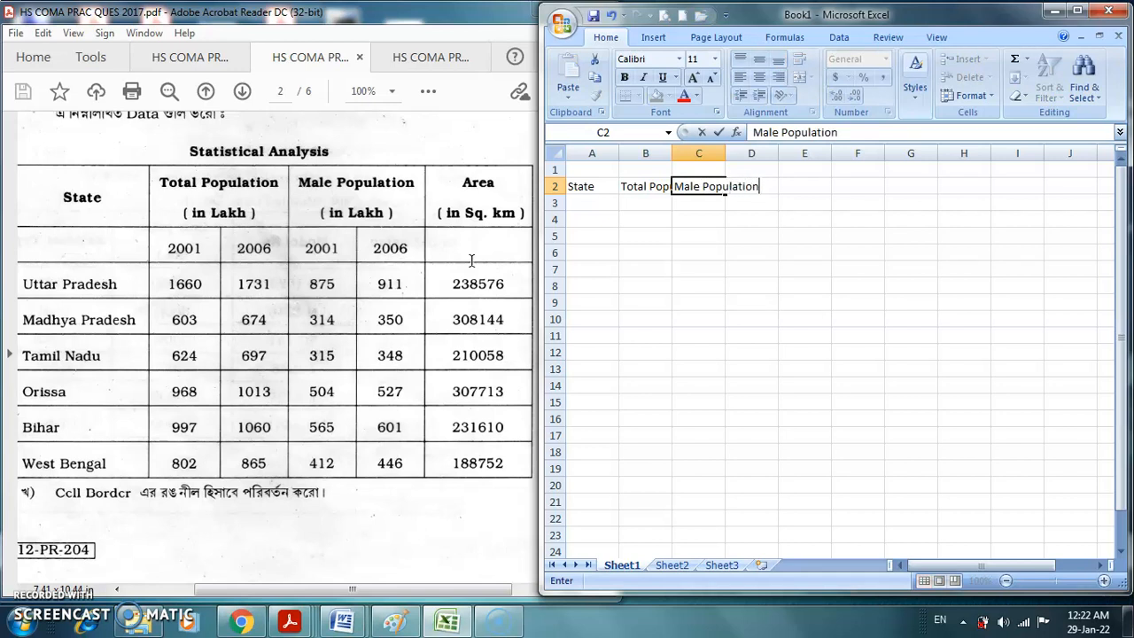
{"action": "type", "text": " (in Lakh"}
{"action": "key", "text": "Tab"}
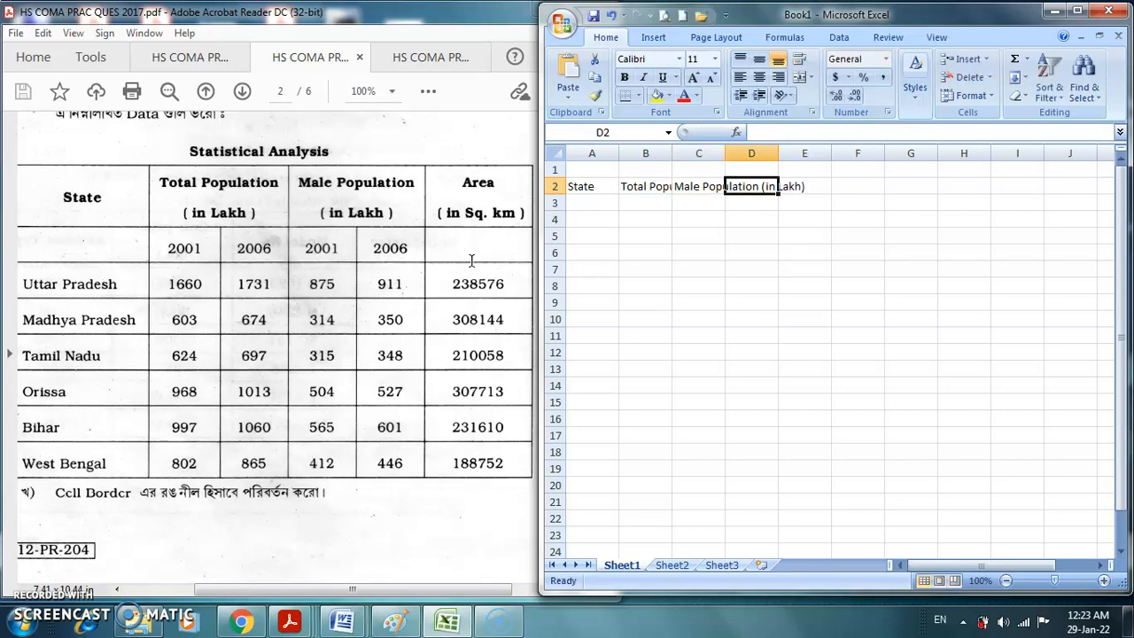
{"action": "type", "text": "A"}
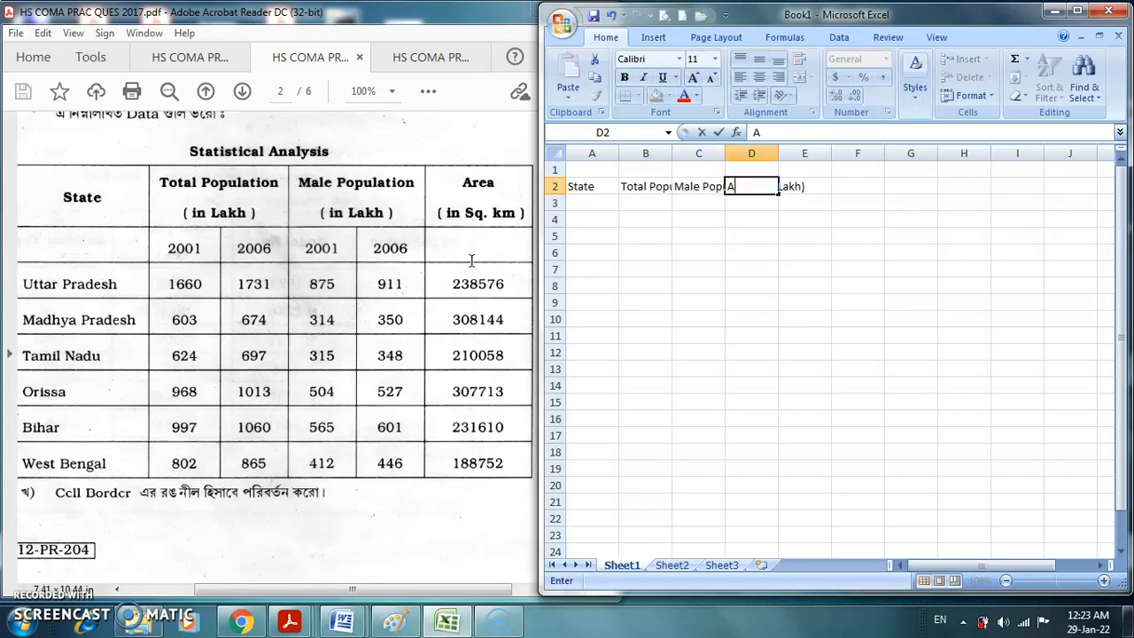
{"action": "type", "text": "rea (in Sq. km"}
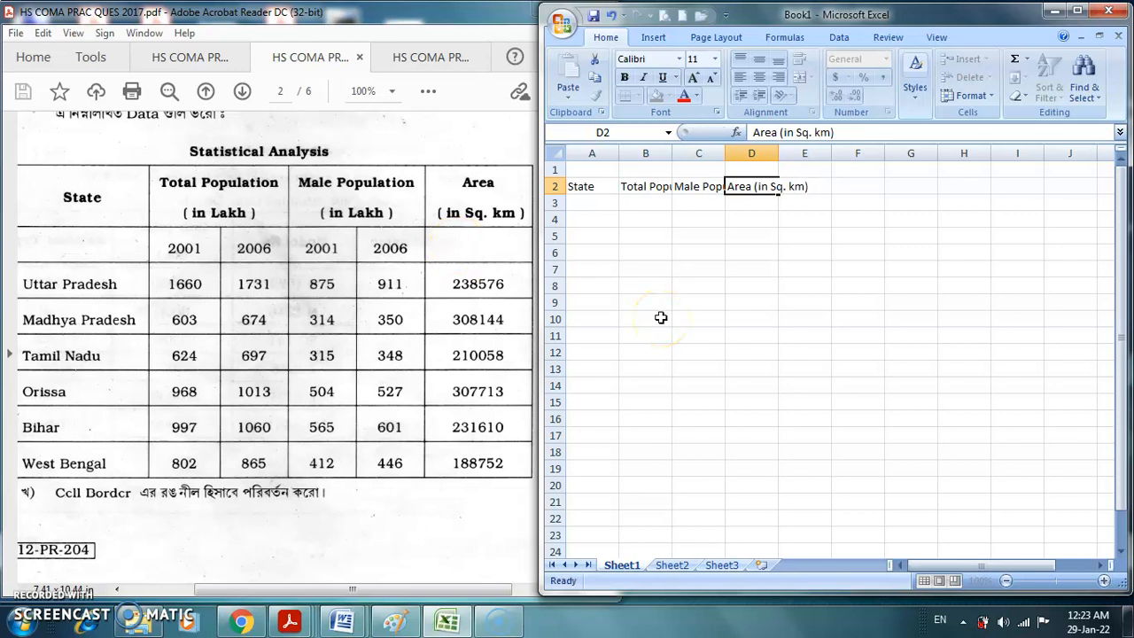
{"action": "key", "text": "Return"}
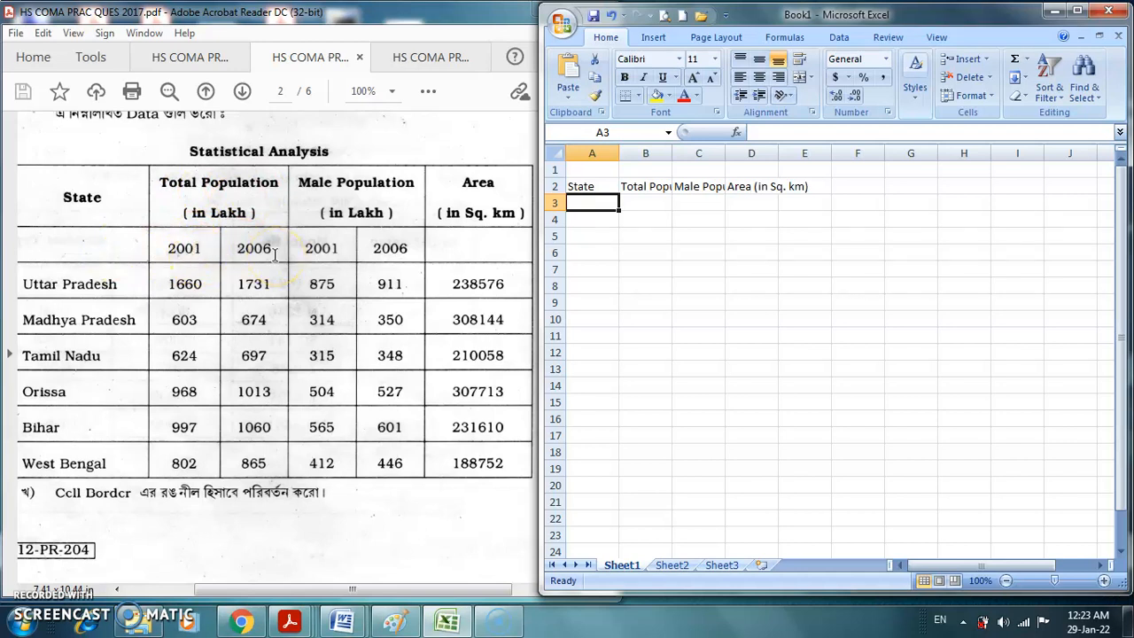
Enter the years 2001 in B3 and 2006 in C3 below the headings.
{"action": "key", "text": "Right"}
{"action": "type", "text": "20"}
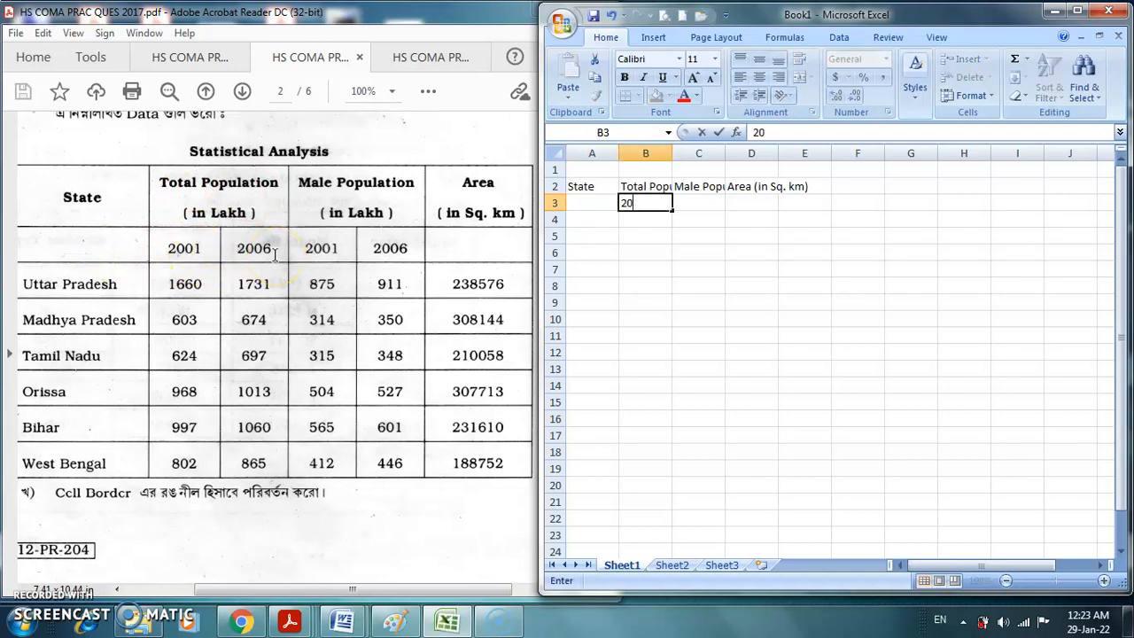
{"action": "type", "text": "01"}
{"action": "key", "text": "Right"}
{"action": "type", "text": "200"}
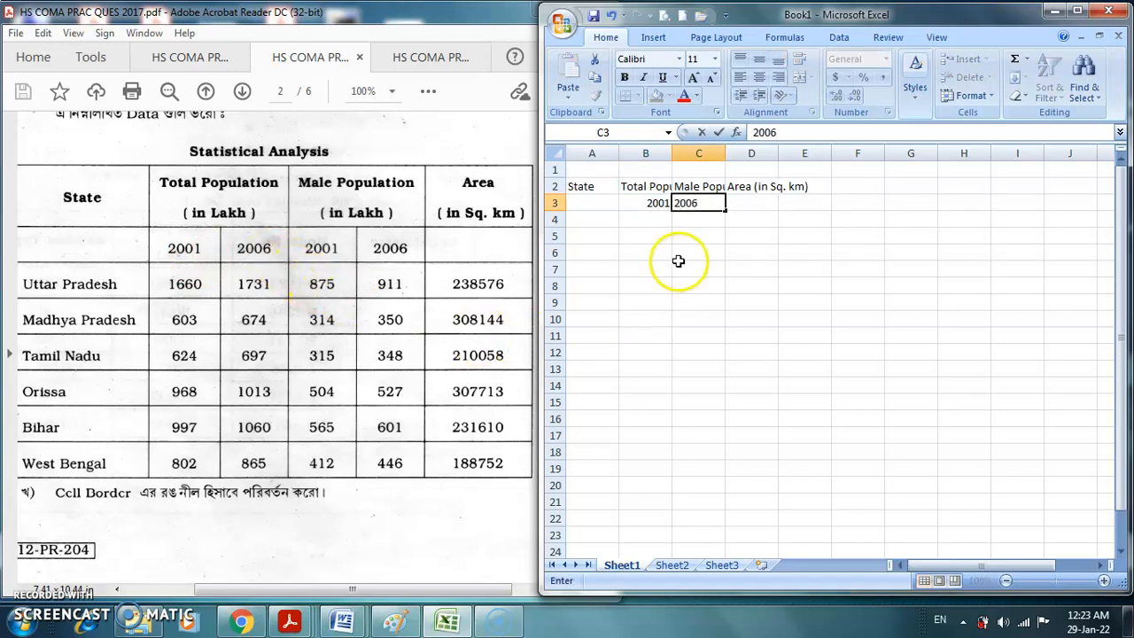
{"action": "left_click", "coordinate": [679, 254]}
Try to autofill the years from B3:C3 across D3:E3.
{"action": "left_click", "coordinate": [654, 202]}
{"action": "left_click_drag", "start_coordinate": [654, 203], "coordinate": [726, 207]}
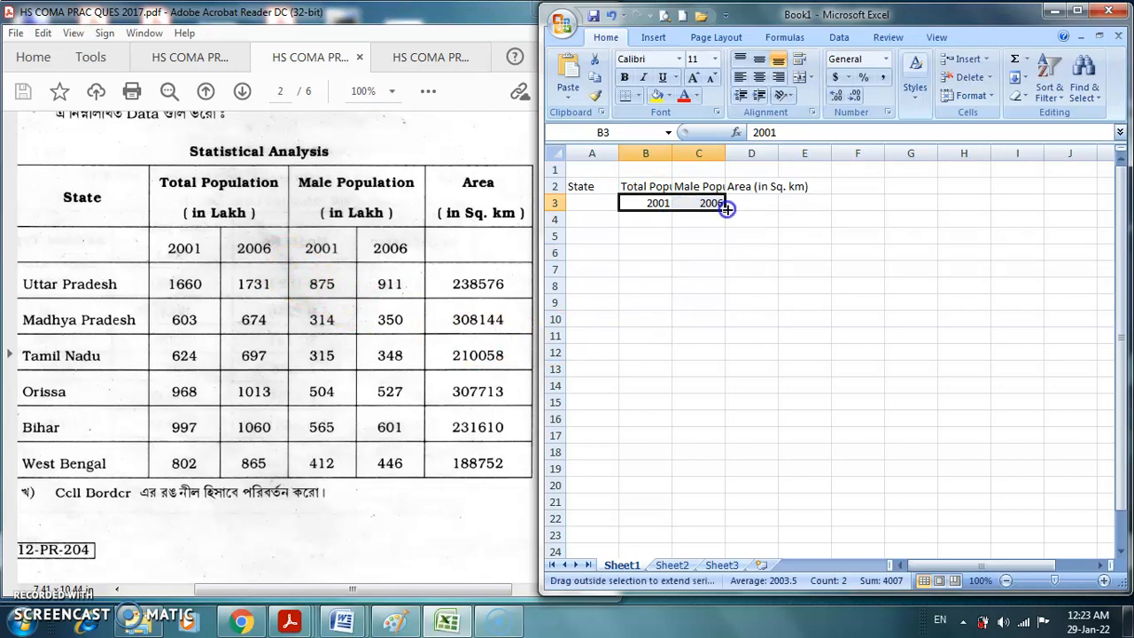
{"action": "left_click_drag", "start_coordinate": [726, 207], "coordinate": [812, 223]}
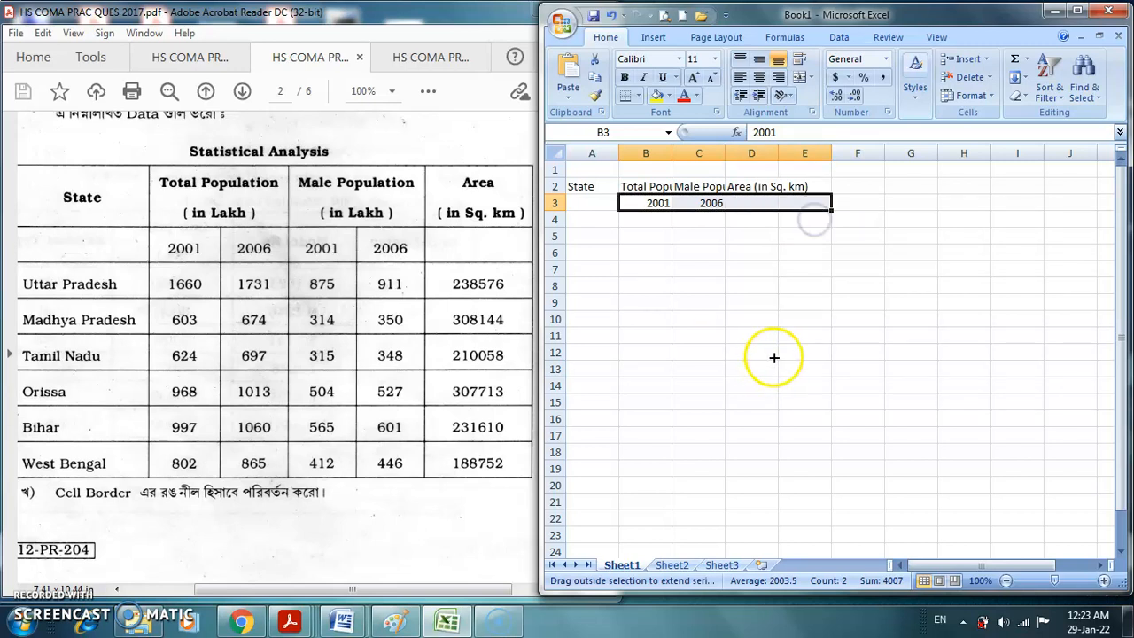
{"action": "left_click", "coordinate": [782, 353]}
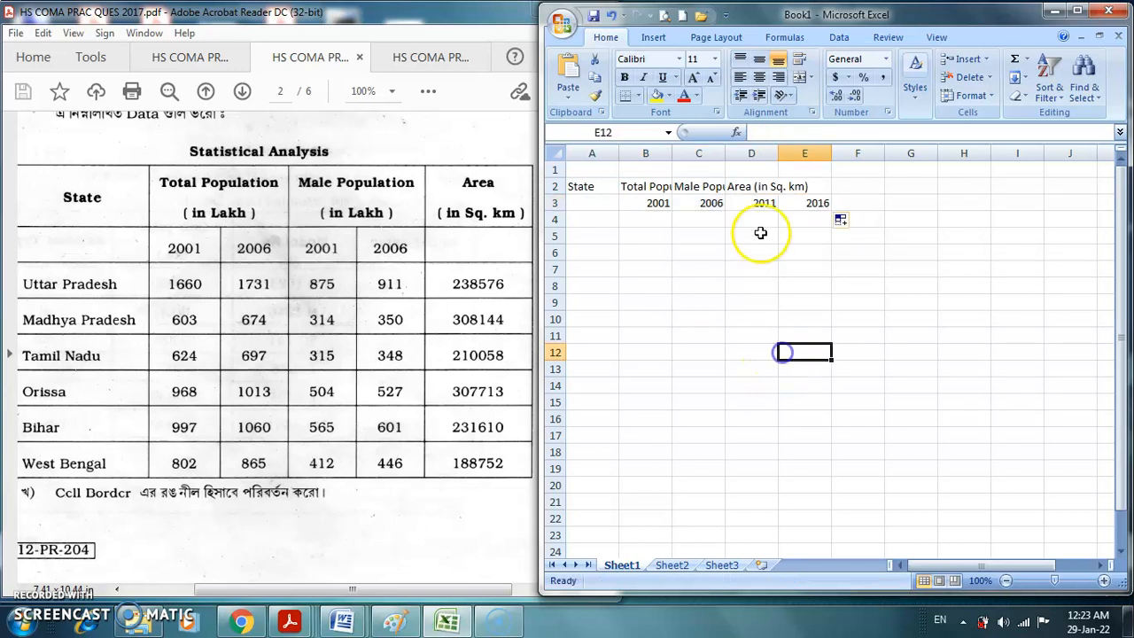
Enter the male population years, 2001 in D3 and 2006 in E3.
{"action": "left_click", "coordinate": [760, 209]}
{"action": "type", "text": "2"}
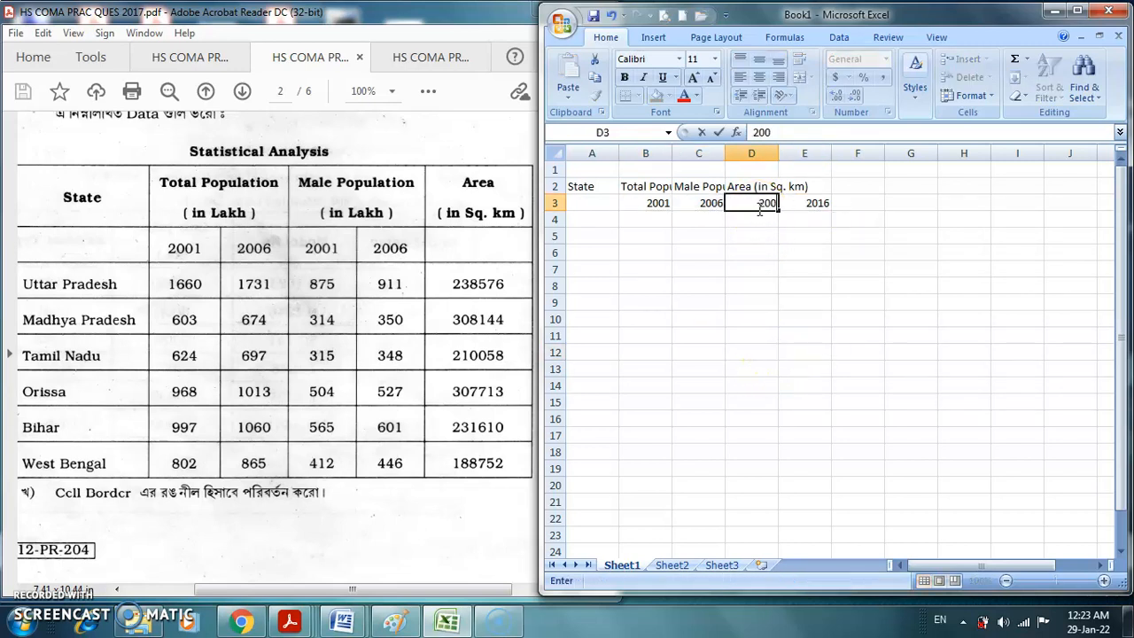
{"action": "key", "text": "Right"}
{"action": "type", "text": "2"}
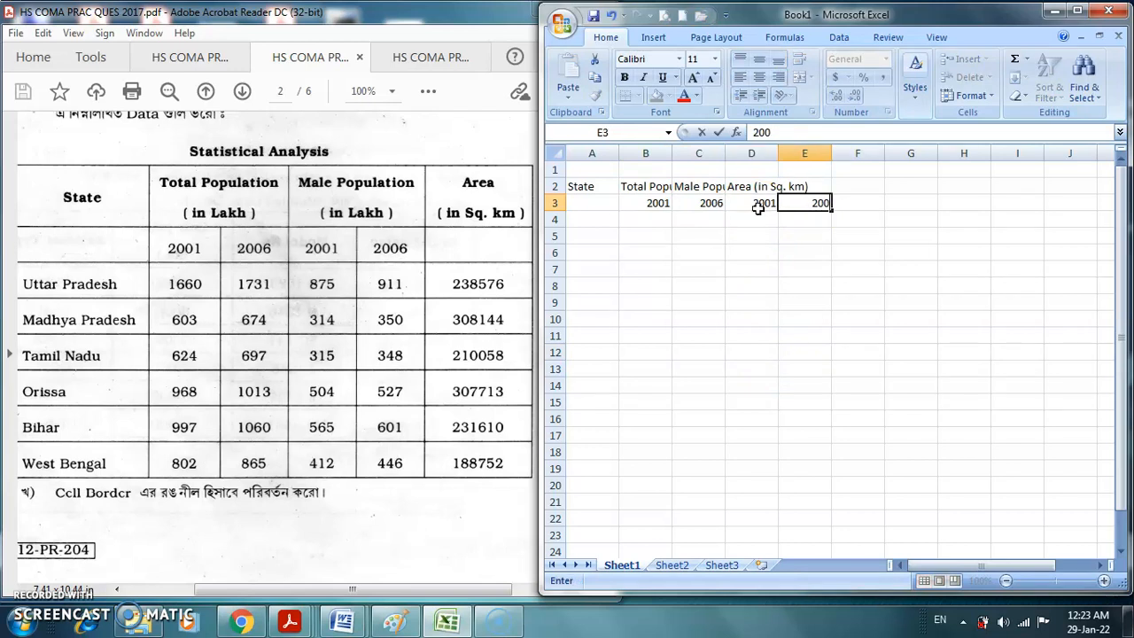
{"action": "type", "text": "006"}
{"action": "left_click", "coordinate": [759, 212]}
{"action": "left_click", "coordinate": [759, 333]}
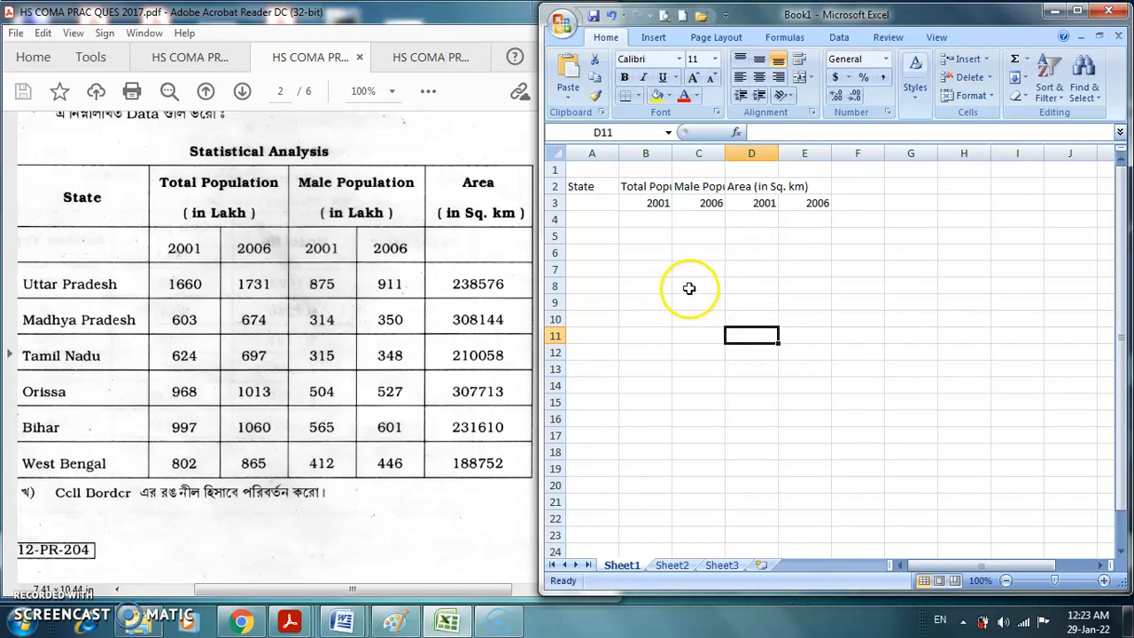
Widen columns B and C to fit the Total Population and Male Population headings.
{"action": "left_click", "coordinate": [676, 154]}
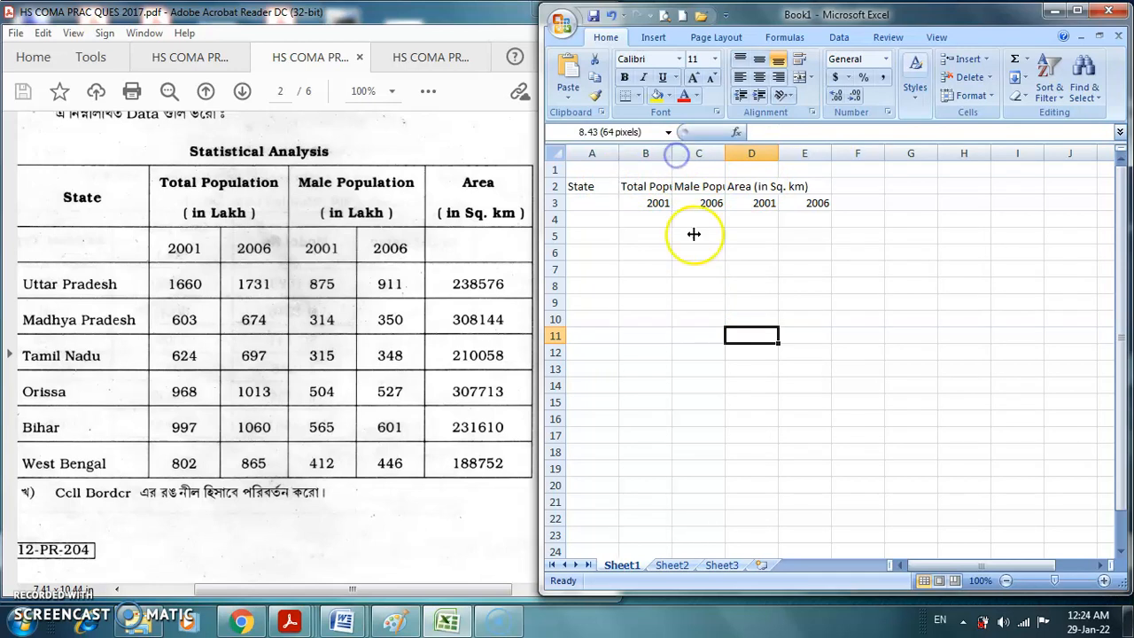
{"action": "left_click_drag", "start_coordinate": [743, 266], "coordinate": [759, 265]}
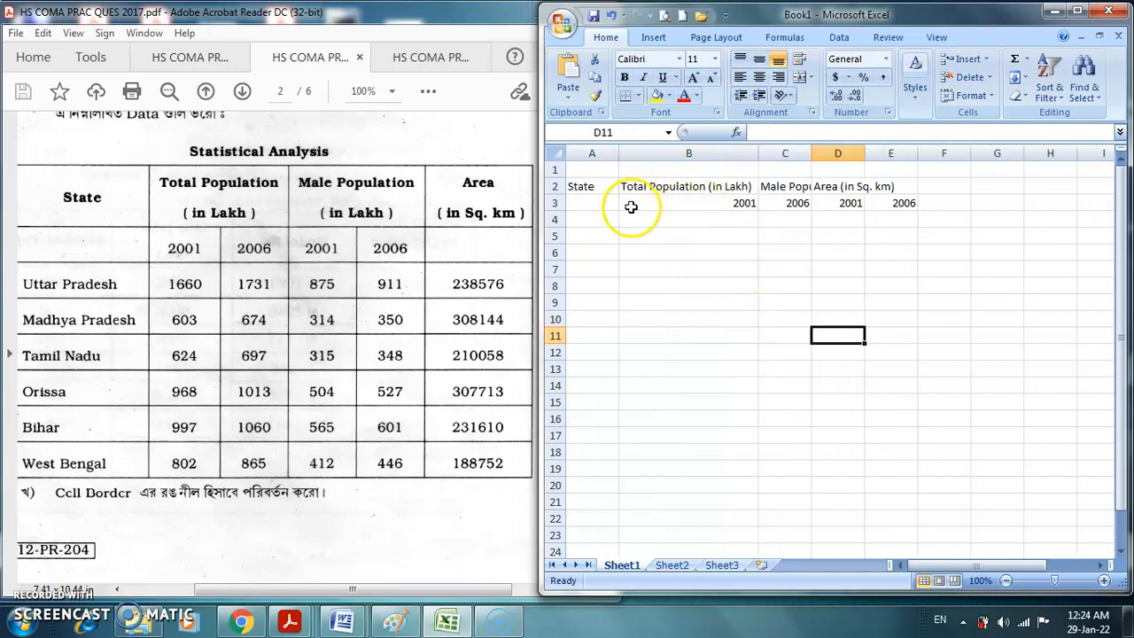
{"action": "double_click", "coordinate": [812, 154]}
{"action": "left_click", "coordinate": [812, 154]}
{"action": "left_click", "coordinate": [1017, 320]}
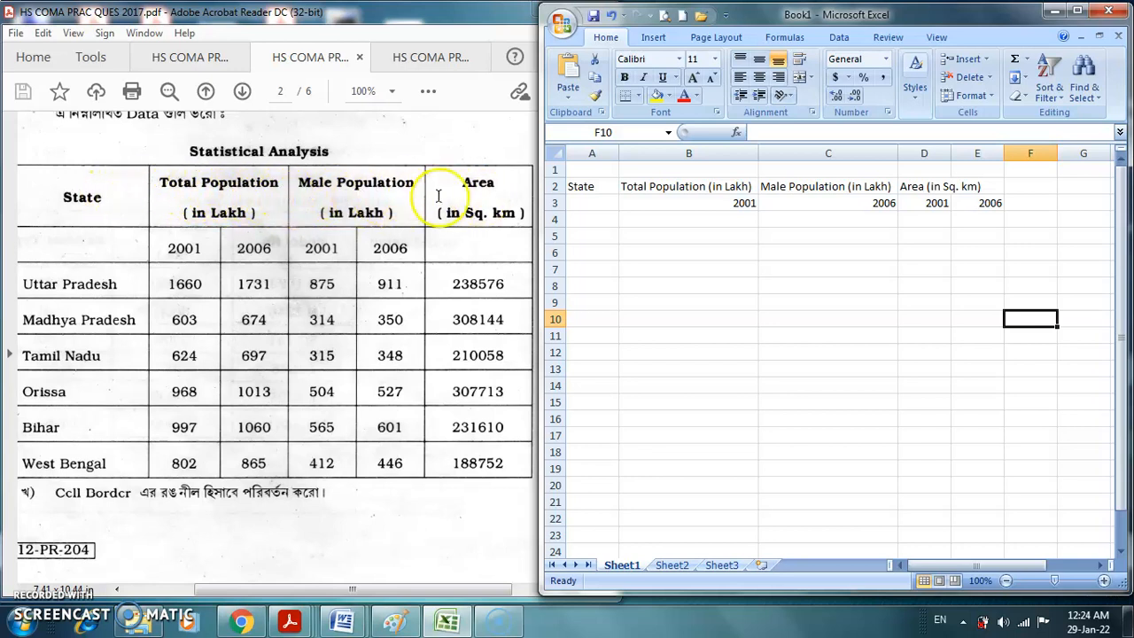
{"action": "left_click", "coordinate": [54, 196]}
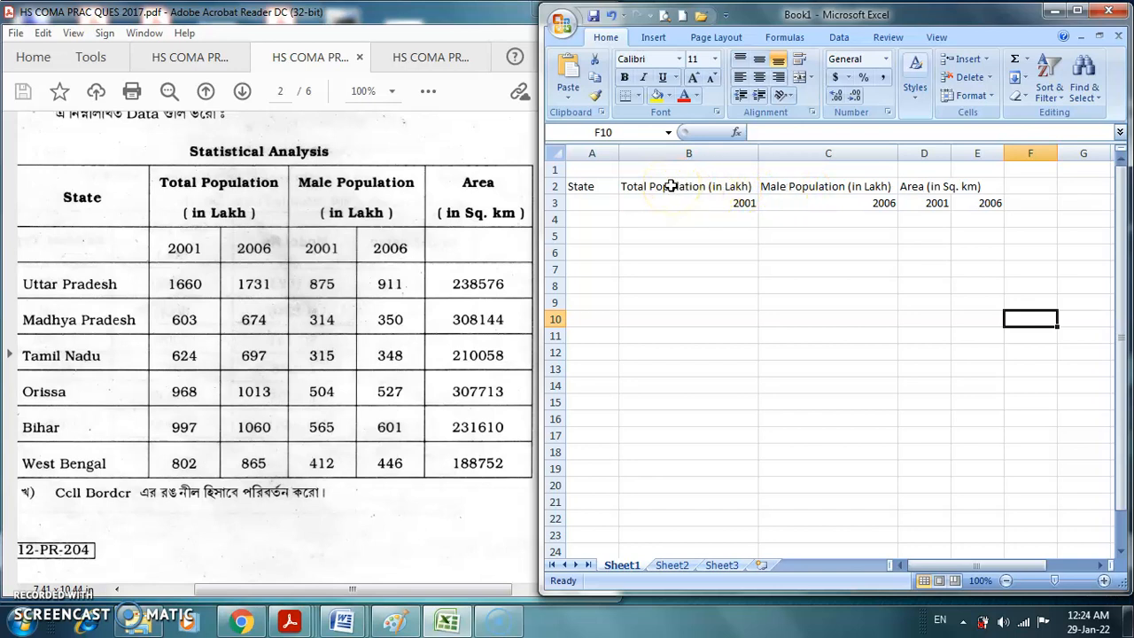
Merge and center B2:C2, keeping only the Total Population (in Lakh) heading.
{"action": "left_click_drag", "start_coordinate": [672, 185], "coordinate": [765, 186]}
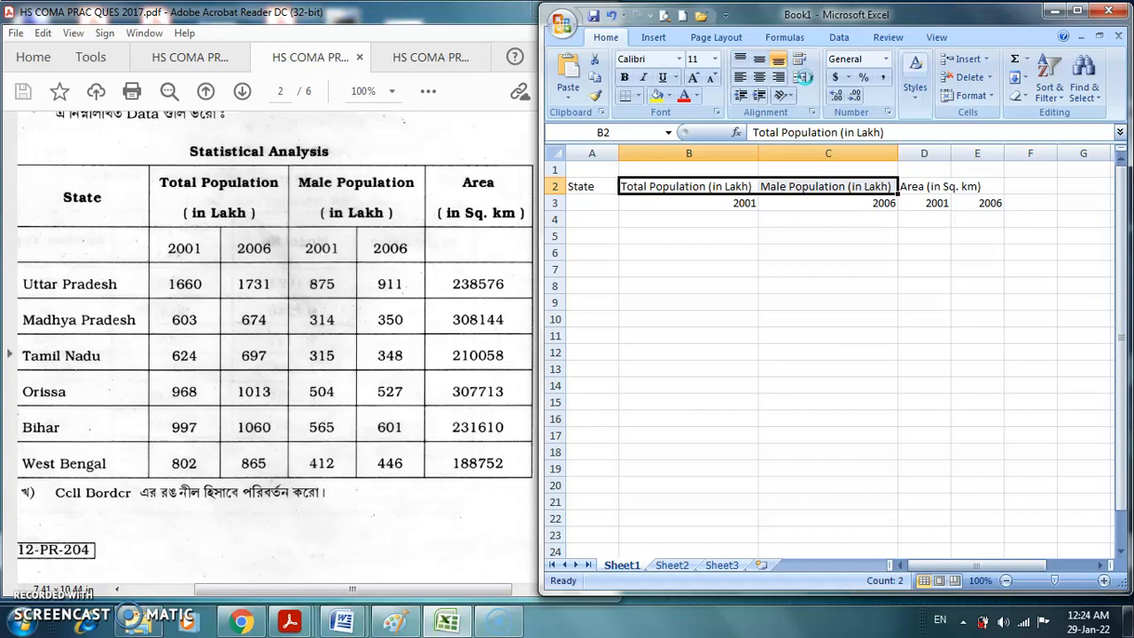
{"action": "left_click", "coordinate": [802, 77]}
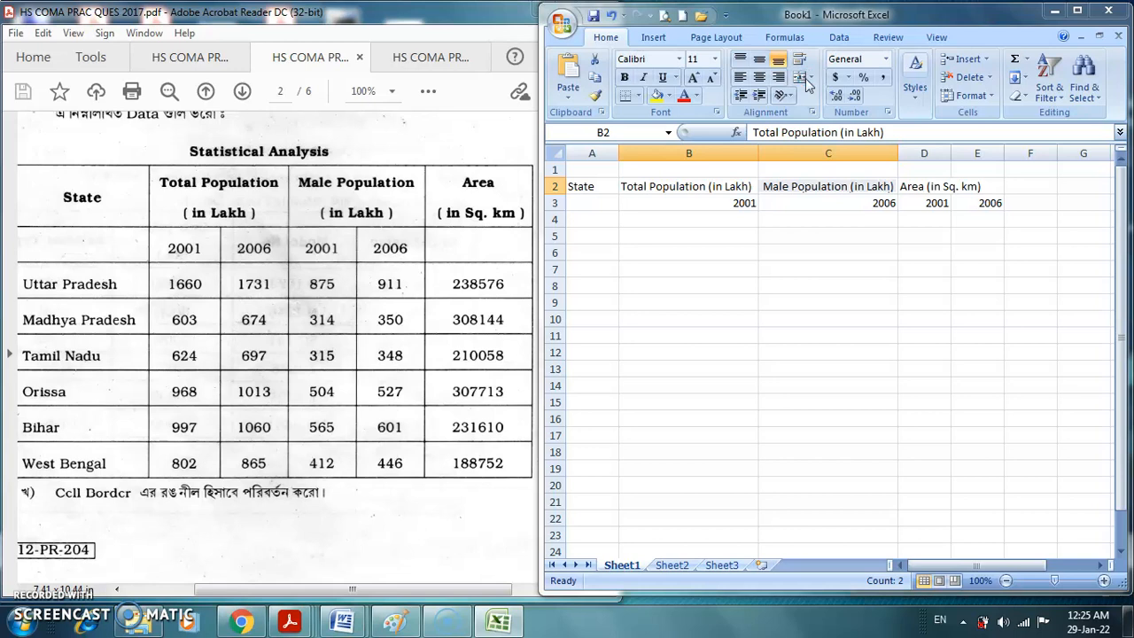
{"action": "left_click", "coordinate": [805, 80]}
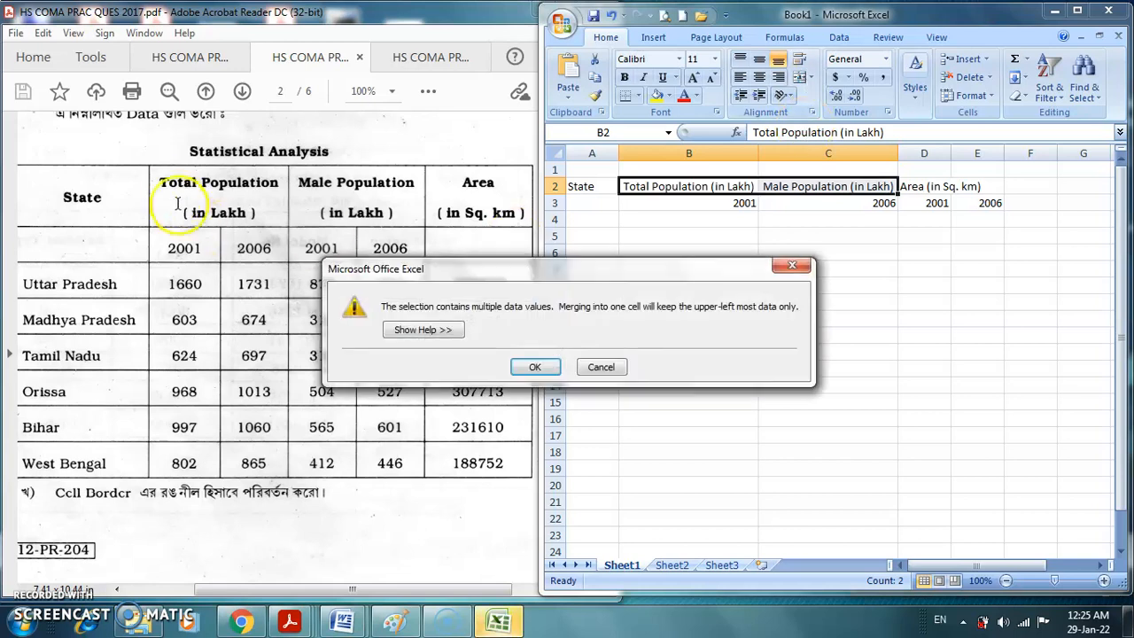
{"action": "left_click", "coordinate": [535, 368]}
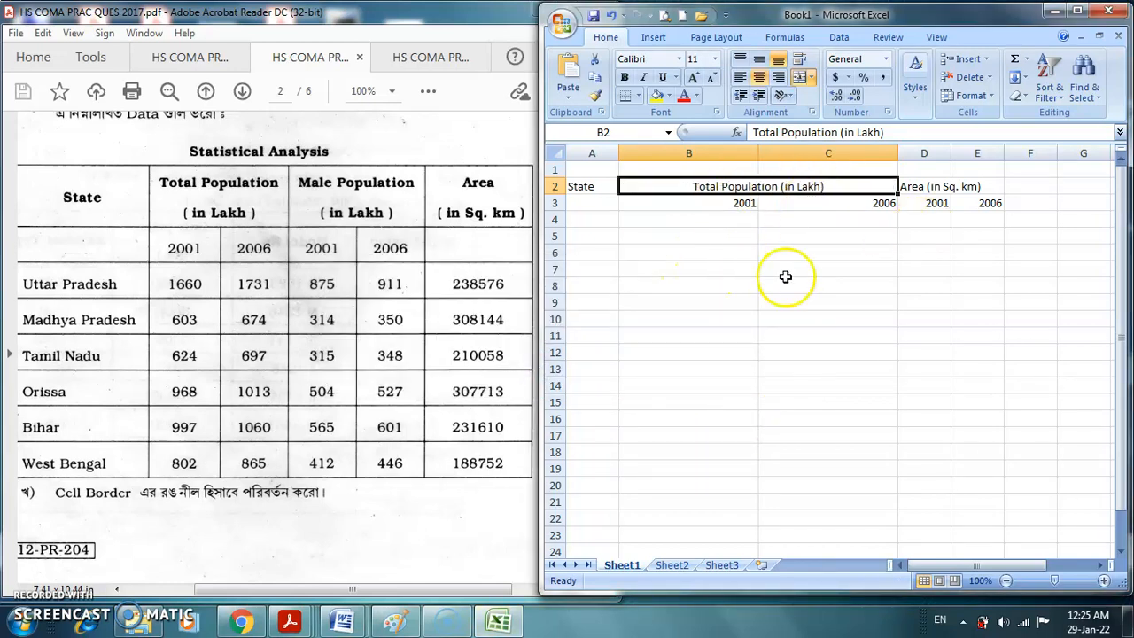
Narrow columns B and C together to the same smaller width.
{"action": "left_click", "coordinate": [816, 365]}
{"action": "left_click_drag", "start_coordinate": [743, 149], "coordinate": [821, 156]}
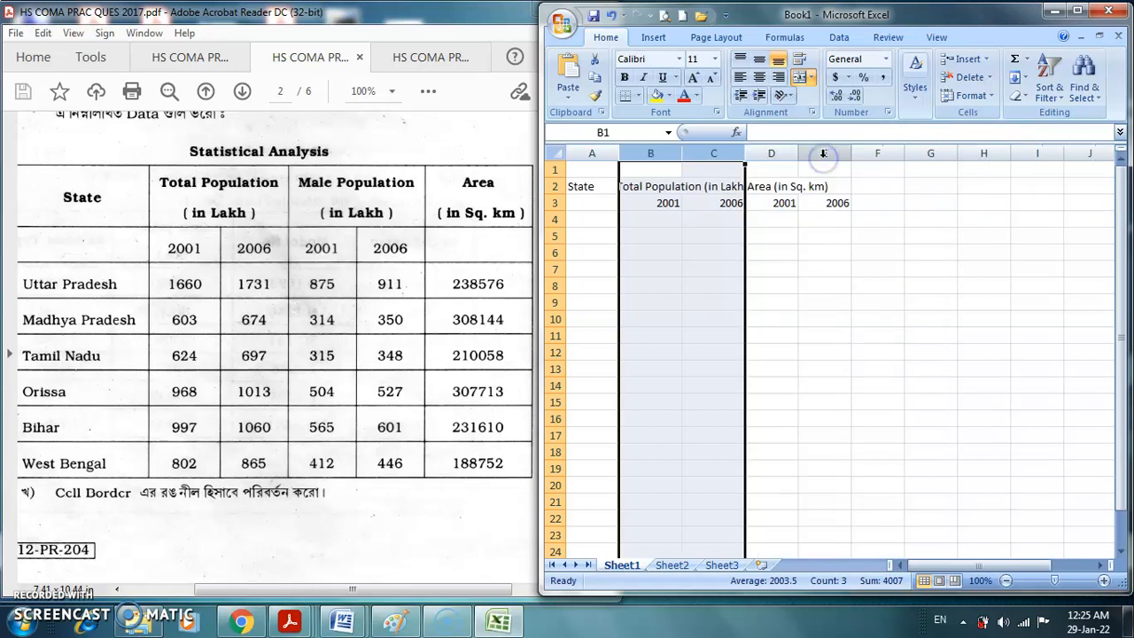
{"action": "left_click", "coordinate": [770, 334]}
Wrap the Total Population heading with (in Lakh) on a second line, and make row 2 tall enough for both lines.
{"action": "left_click", "coordinate": [663, 187]}
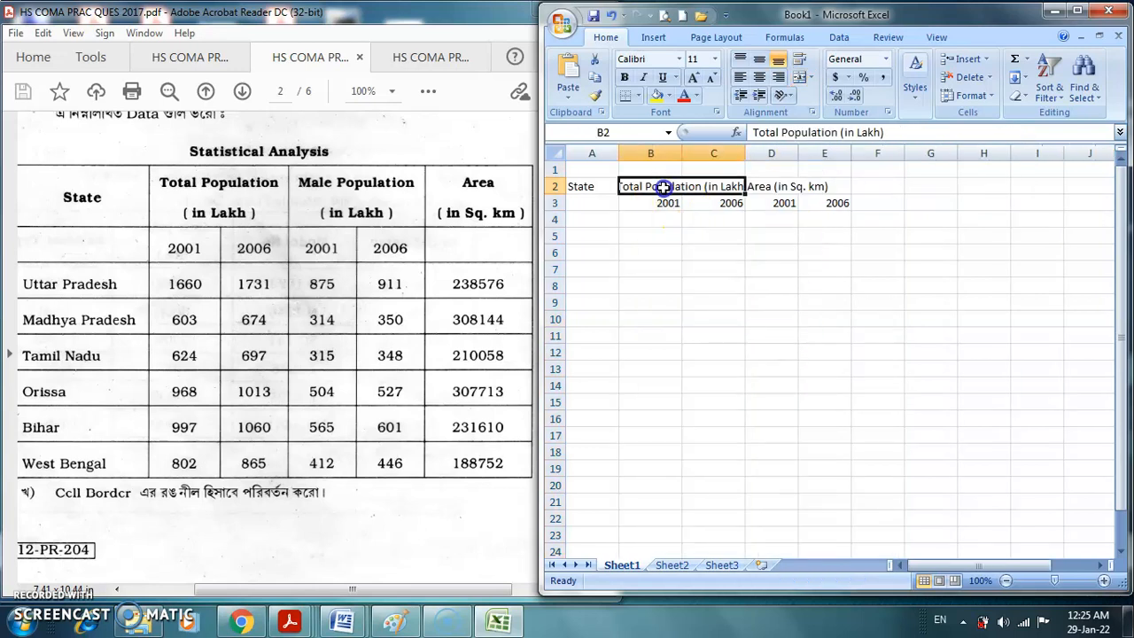
{"action": "left_click", "coordinate": [799, 77]}
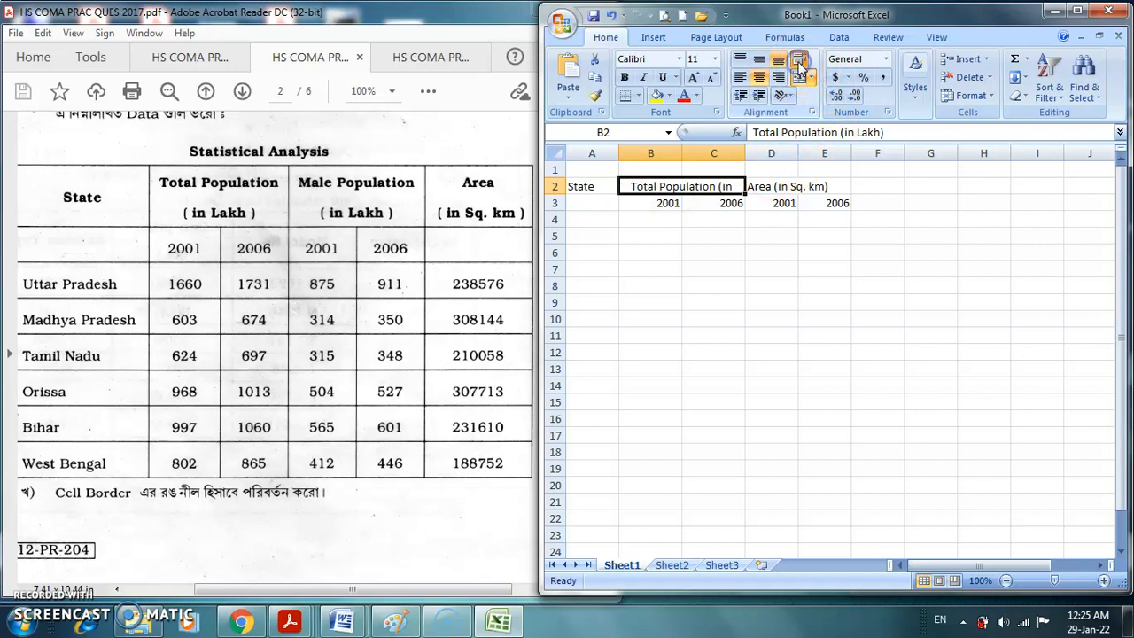
{"action": "double_click", "coordinate": [720, 186]}
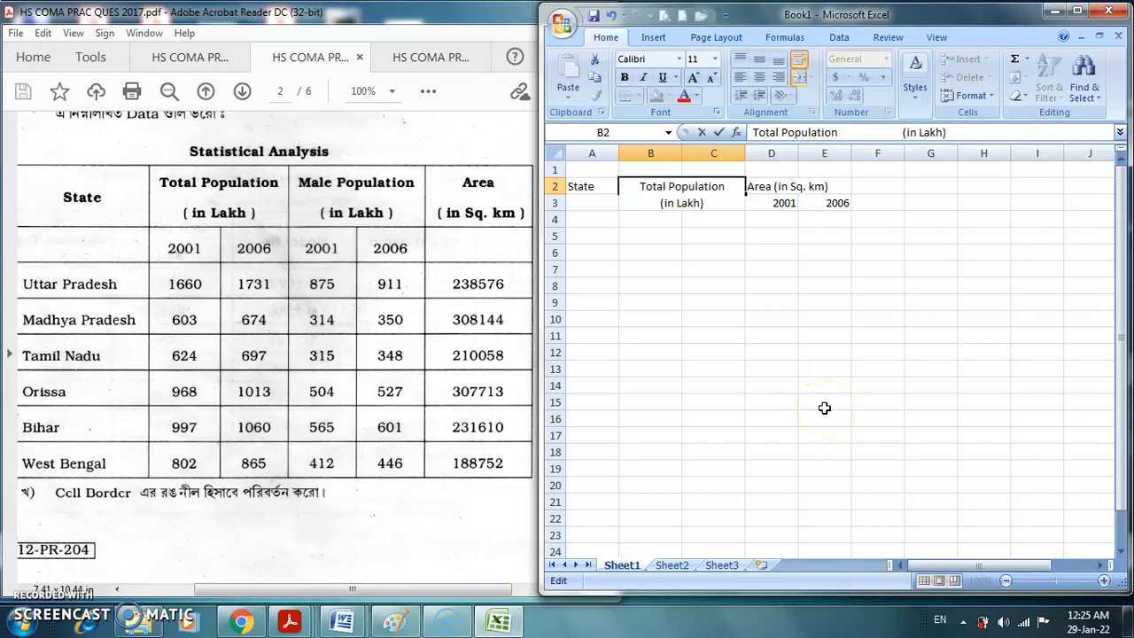
{"action": "key", "text": "Return"}
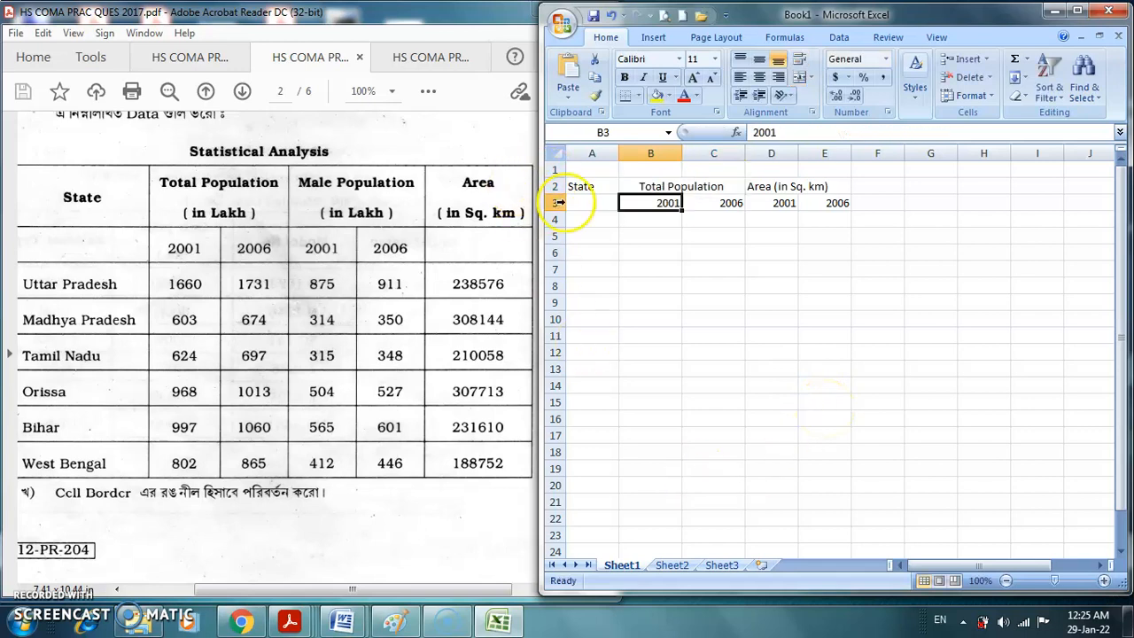
{"action": "left_click_drag", "start_coordinate": [558, 193], "coordinate": [558, 210]}
{"action": "left_click", "coordinate": [749, 289]}
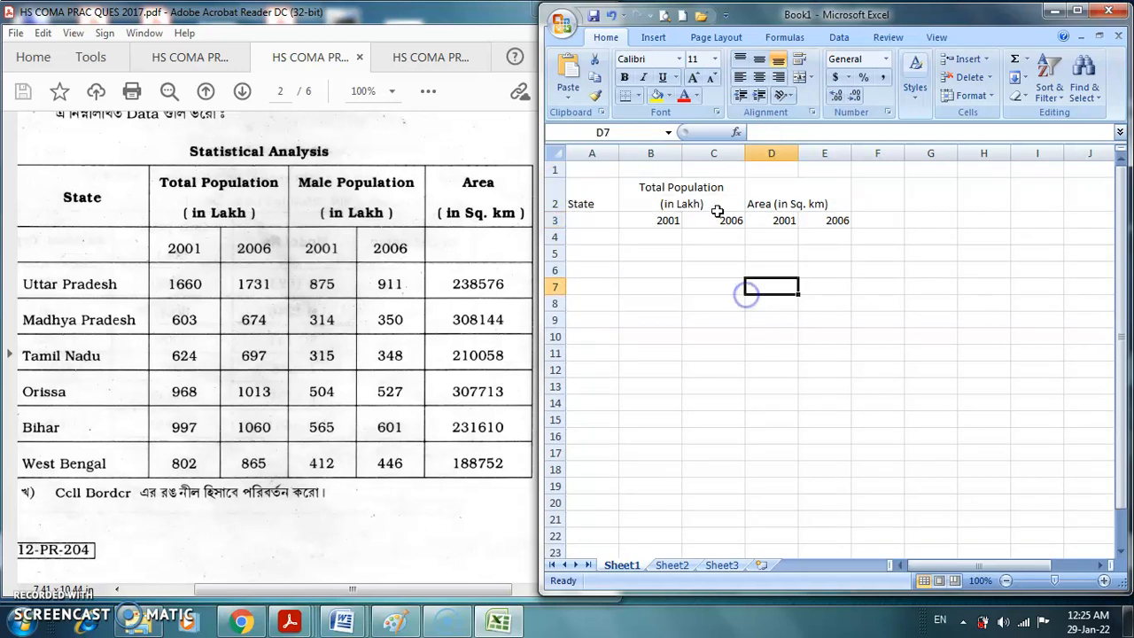
Move the Area (in Sq. km) heading from D2 to F2.
{"action": "left_click", "coordinate": [791, 200]}
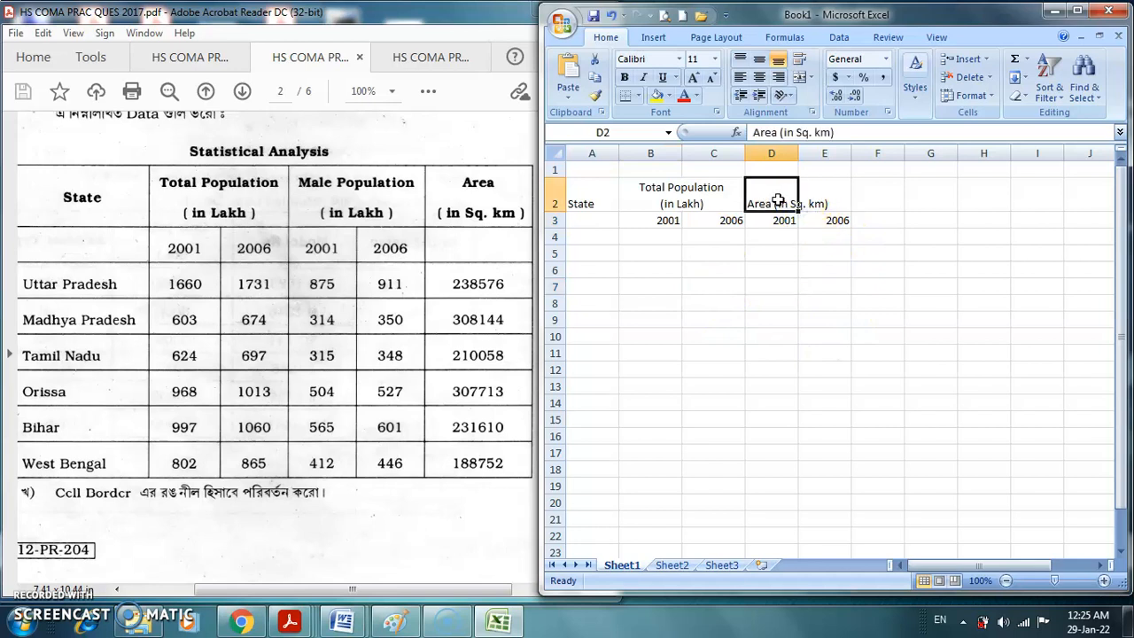
{"action": "key", "text": "ctrl+c"}
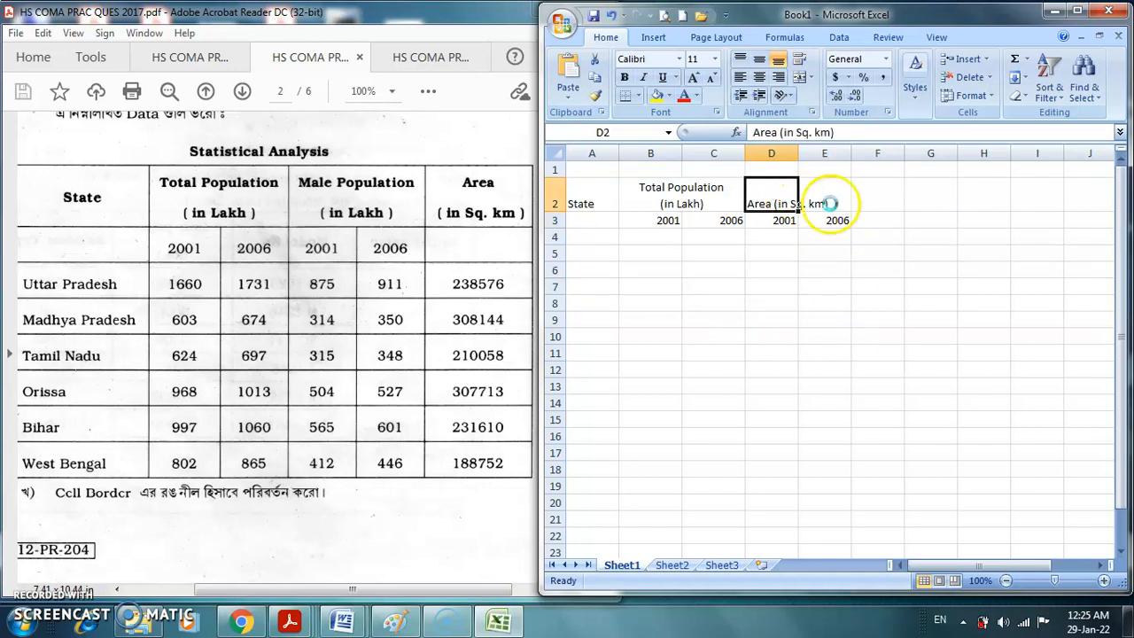
{"action": "left_click", "coordinate": [872, 197]}
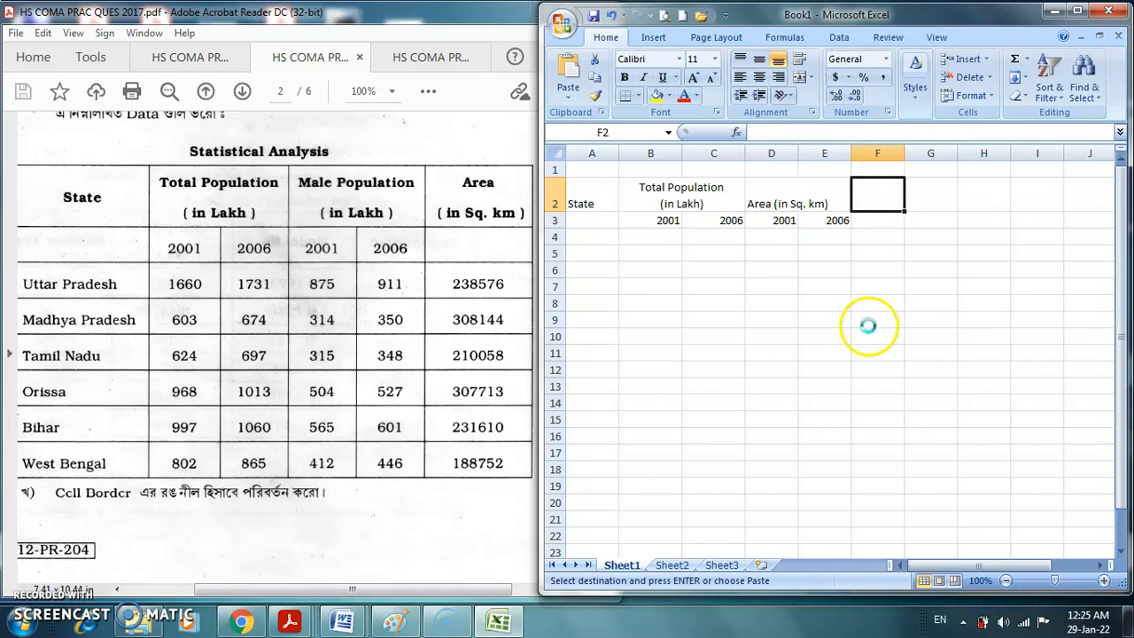
{"action": "key", "text": "ctrl+v"}
Merge the empty cells D2 and E2 above the second pair of years.
{"action": "left_click", "coordinate": [785, 198]}
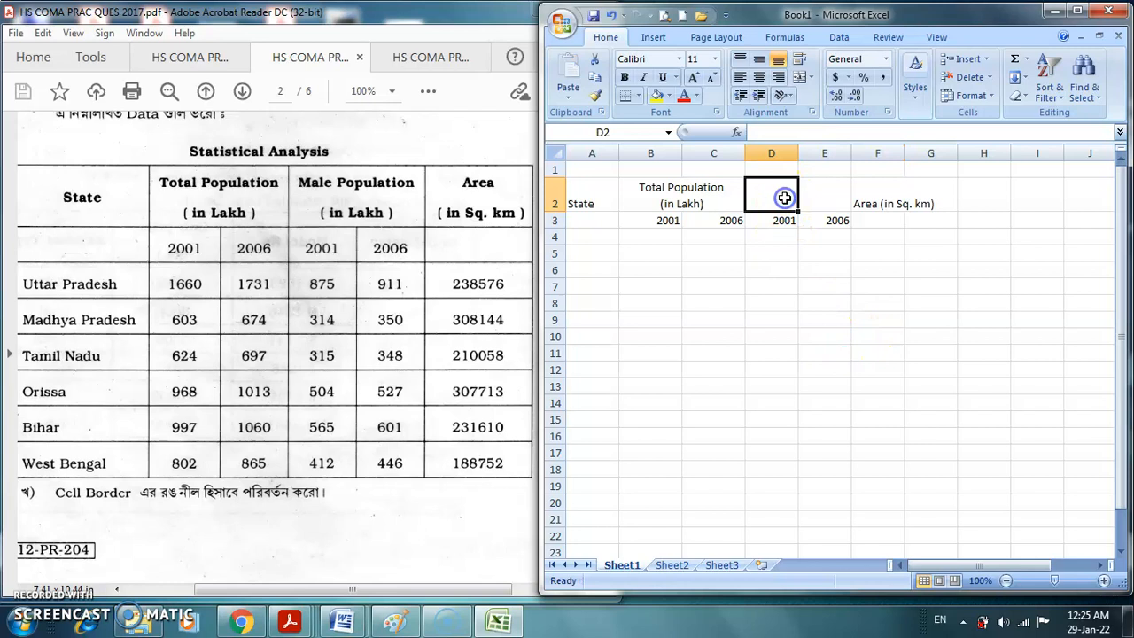
{"action": "left_click_drag", "start_coordinate": [778, 197], "coordinate": [819, 197]}
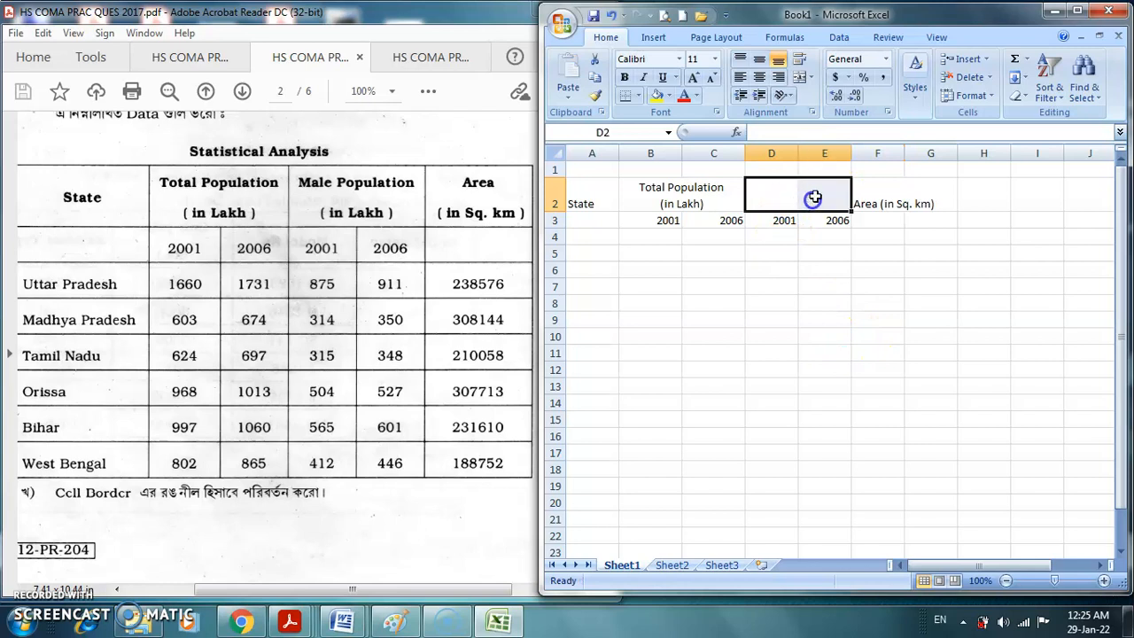
{"action": "left_click", "coordinate": [809, 78]}
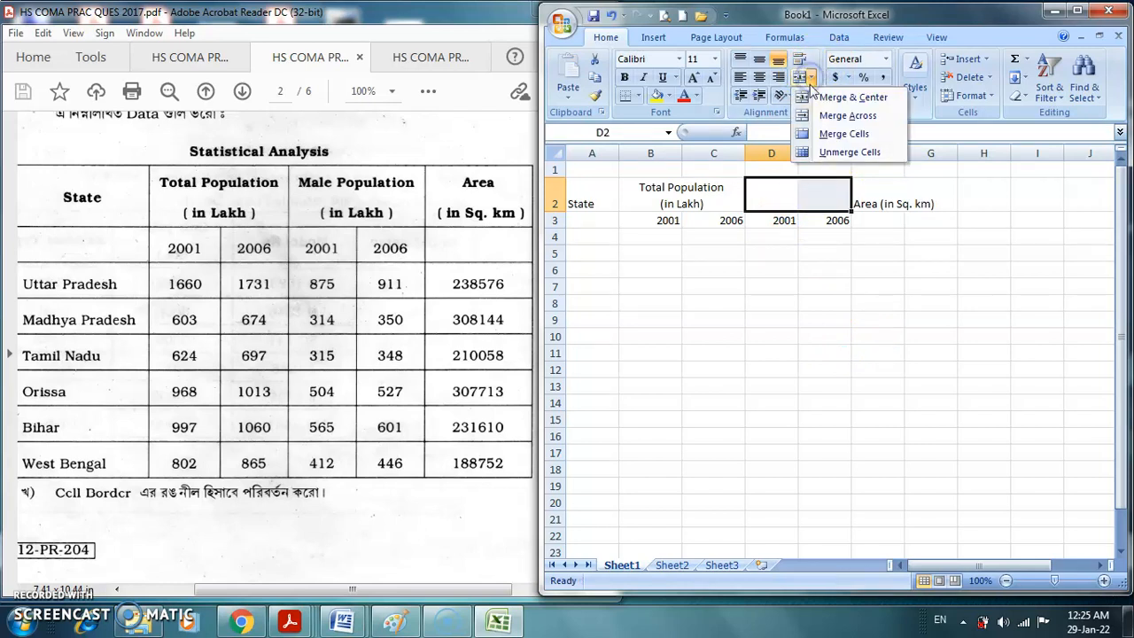
{"action": "left_click", "coordinate": [833, 135]}
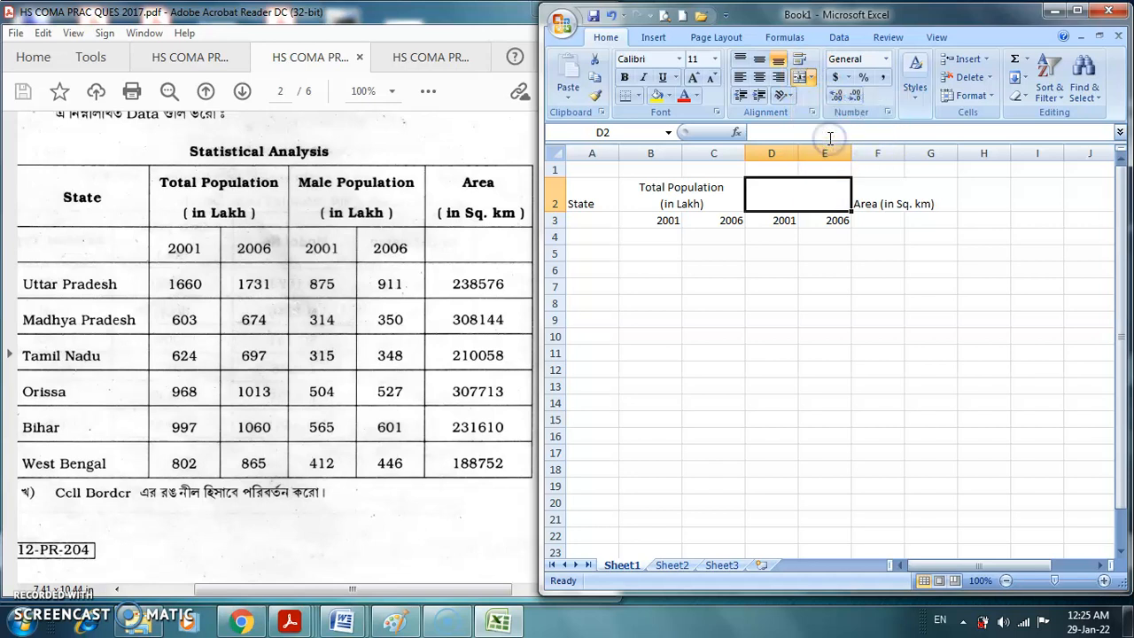
{"action": "left_click", "coordinate": [840, 353]}
Enter the heading Male Population (in Lakh) in the merged cell D2:E2.
{"action": "left_click", "coordinate": [806, 199]}
{"action": "type", "text": "Male Population"}
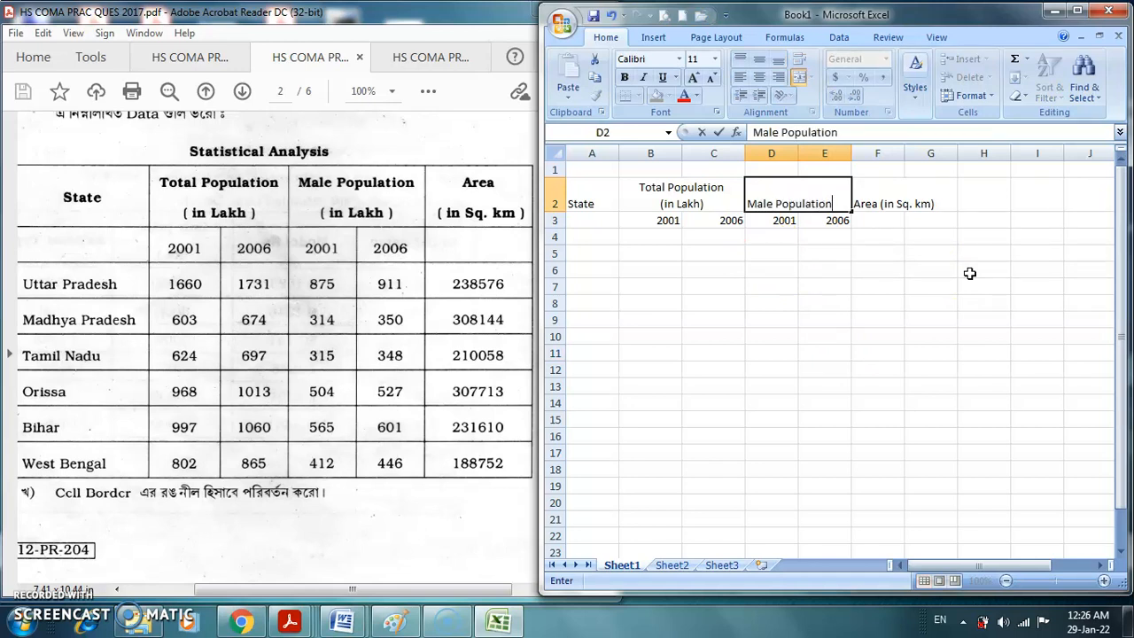
{"action": "type", "text": "(in Lakh"}
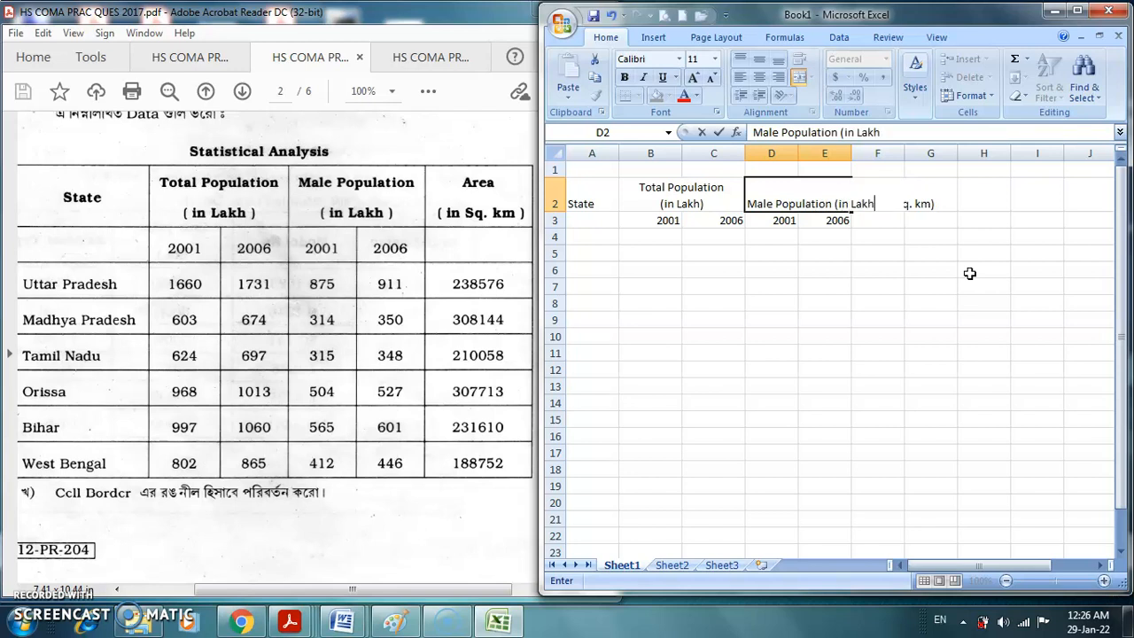
{"action": "left_click", "coordinate": [884, 286]}
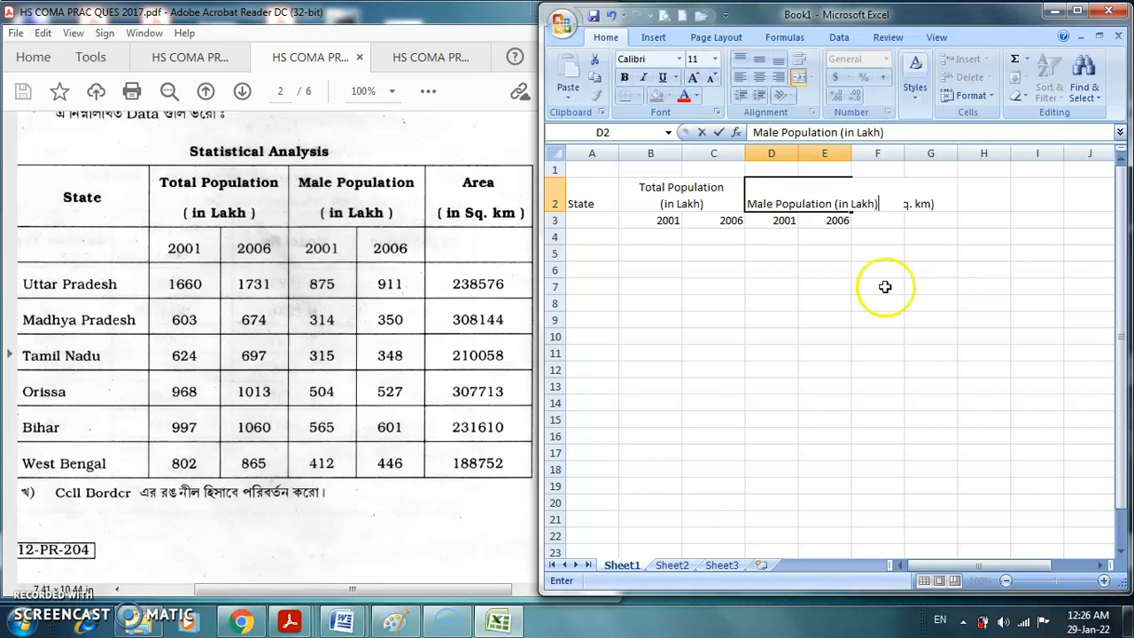
{"action": "key", "text": "Return"}
Add spacing before (in Lakh) in the Male Population heading and wrap its text onto two lines.
{"action": "left_click", "coordinate": [828, 205]}
{"action": "double_click", "coordinate": [833, 205]}
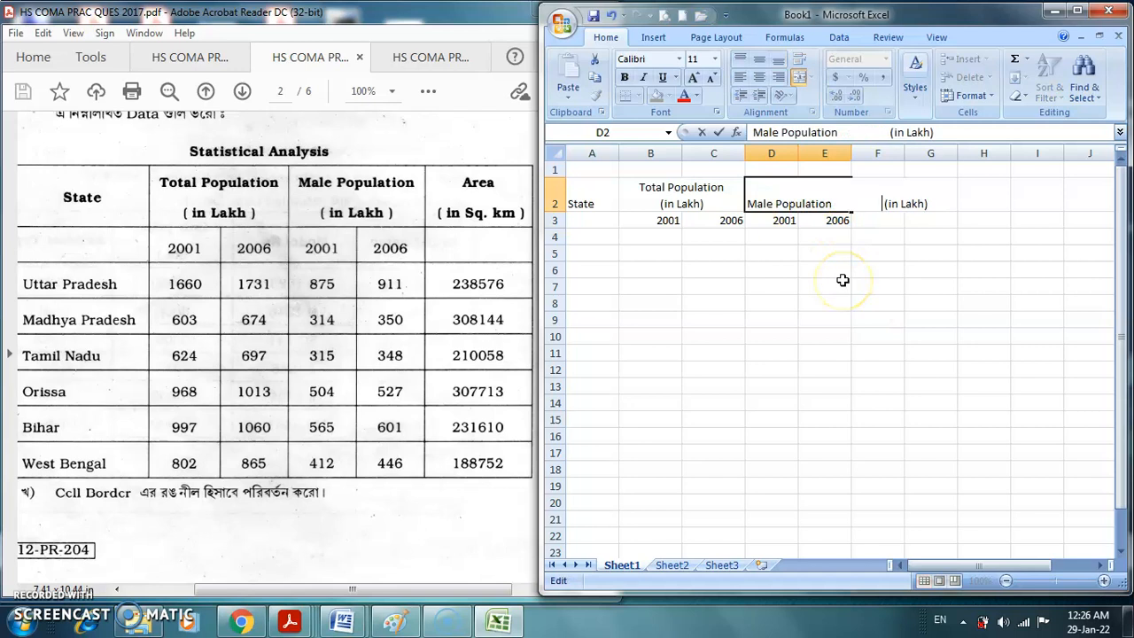
{"action": "key", "text": "Return"}
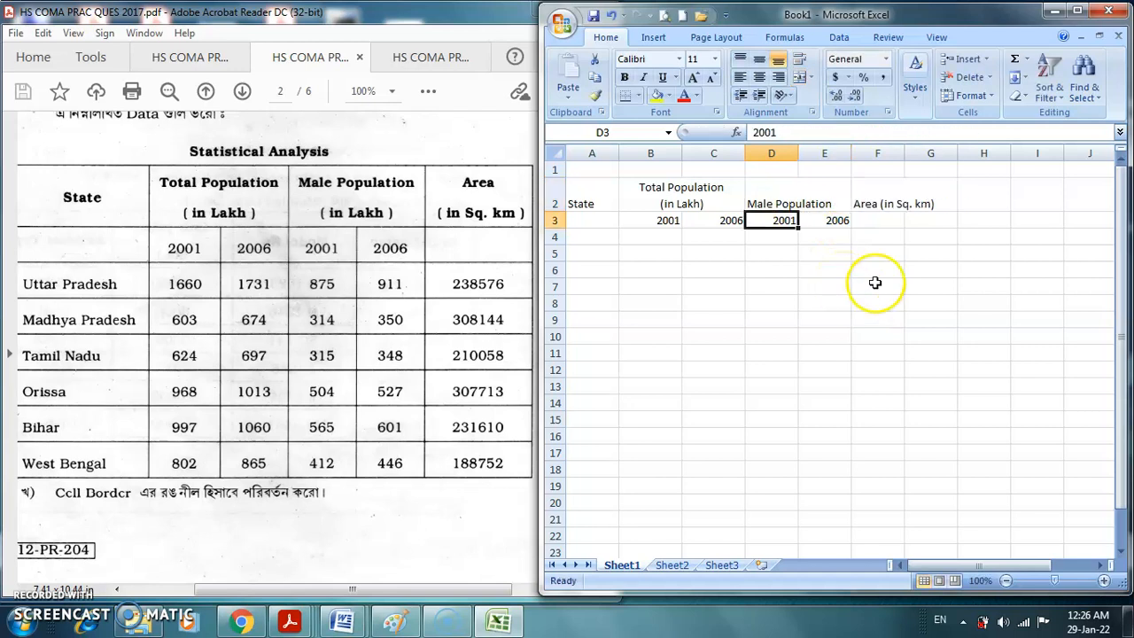
{"action": "left_click", "coordinate": [818, 203]}
{"action": "left_click", "coordinate": [801, 58]}
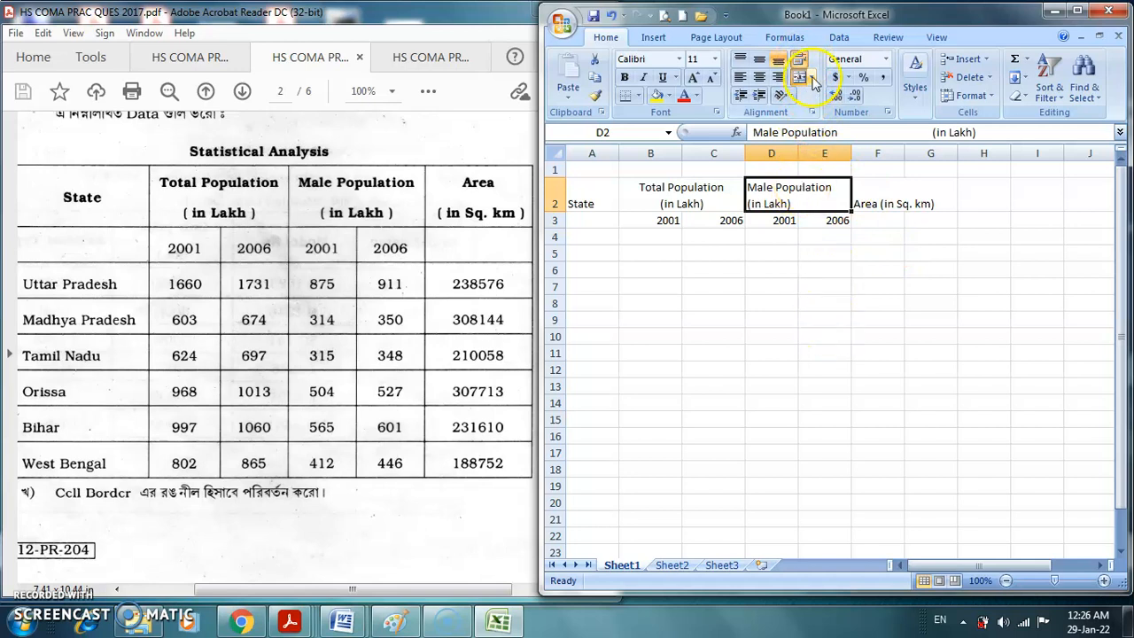
Middle-align the Male Population heading and merge and center it across D2:E2.
{"action": "left_click", "coordinate": [760, 58]}
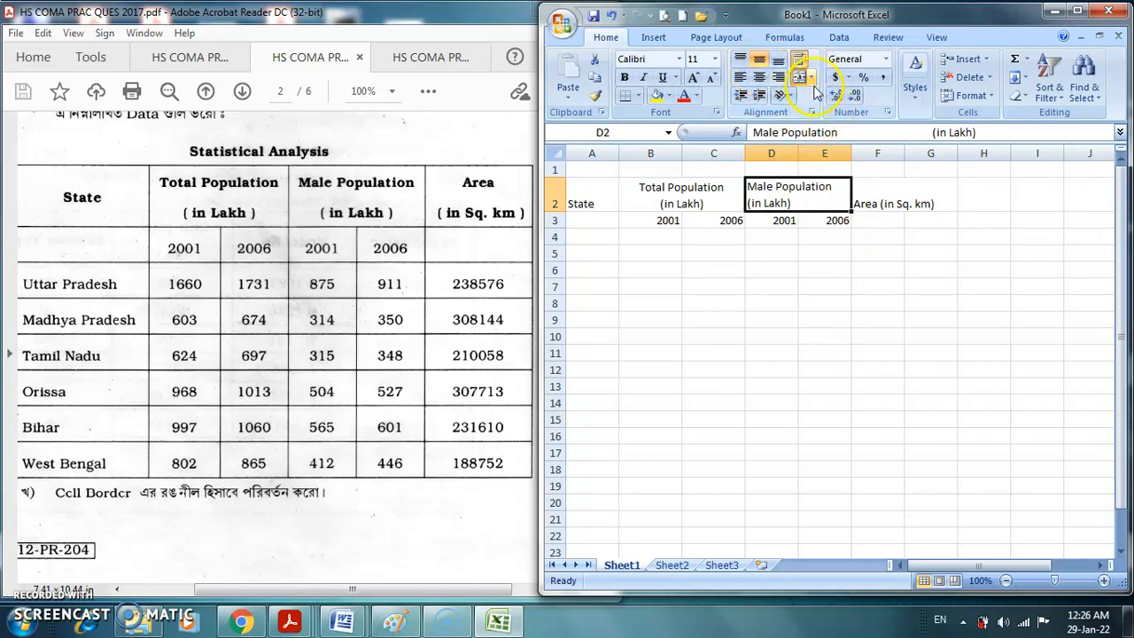
{"action": "left_click", "coordinate": [811, 78]}
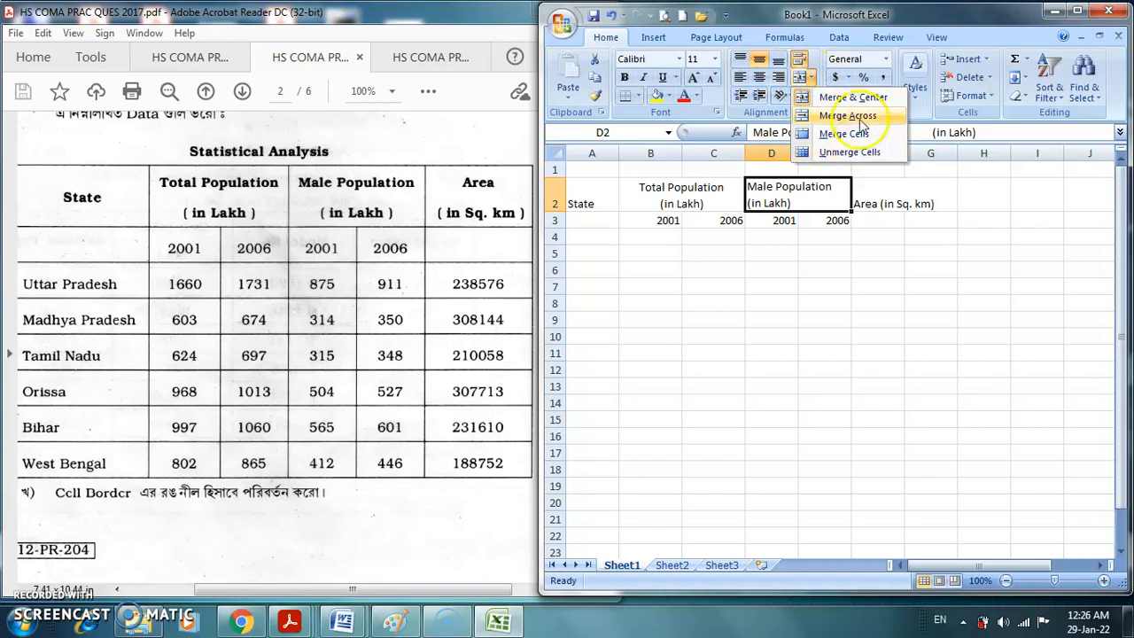
{"action": "left_click", "coordinate": [853, 97]}
{"action": "left_click", "coordinate": [822, 322]}
{"action": "left_click_drag", "start_coordinate": [783, 195], "coordinate": [808, 204]}
{"action": "left_click", "coordinate": [811, 80]}
{"action": "left_click", "coordinate": [833, 100]}
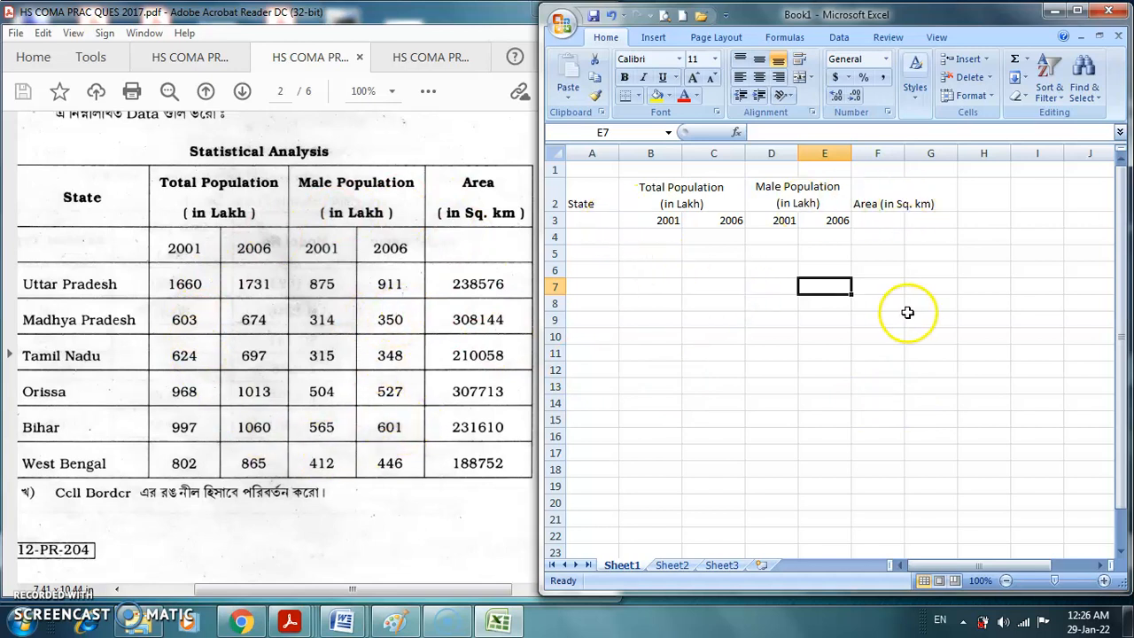
Apply All Borders to the heading rows A2:F3.
{"action": "left_click", "coordinate": [882, 204]}
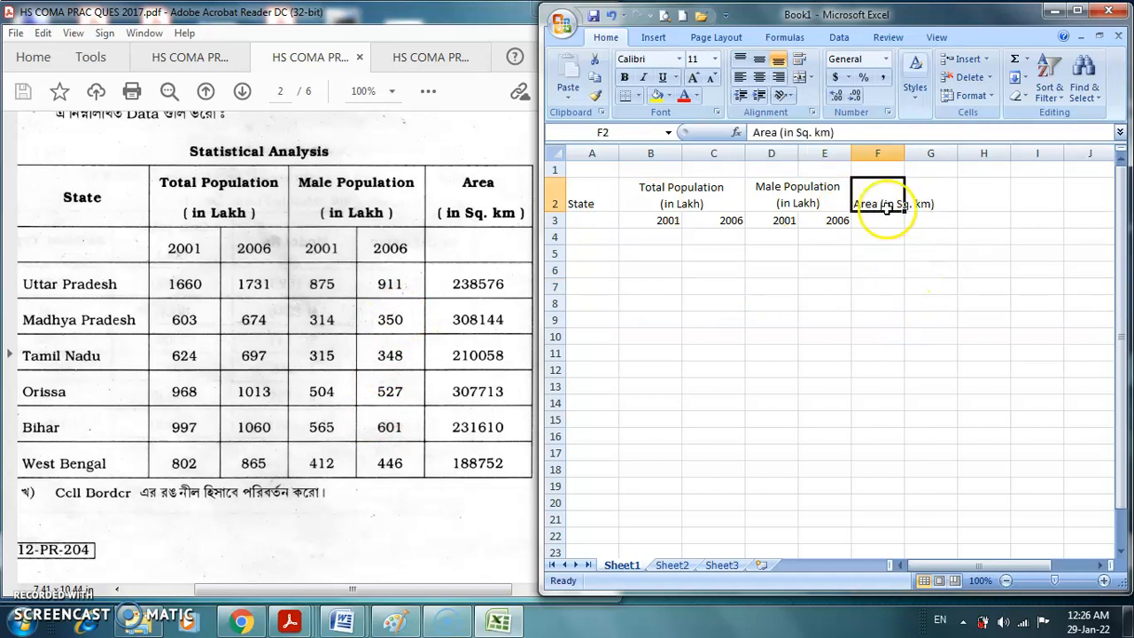
{"action": "left_click_drag", "start_coordinate": [585, 203], "coordinate": [877, 215]}
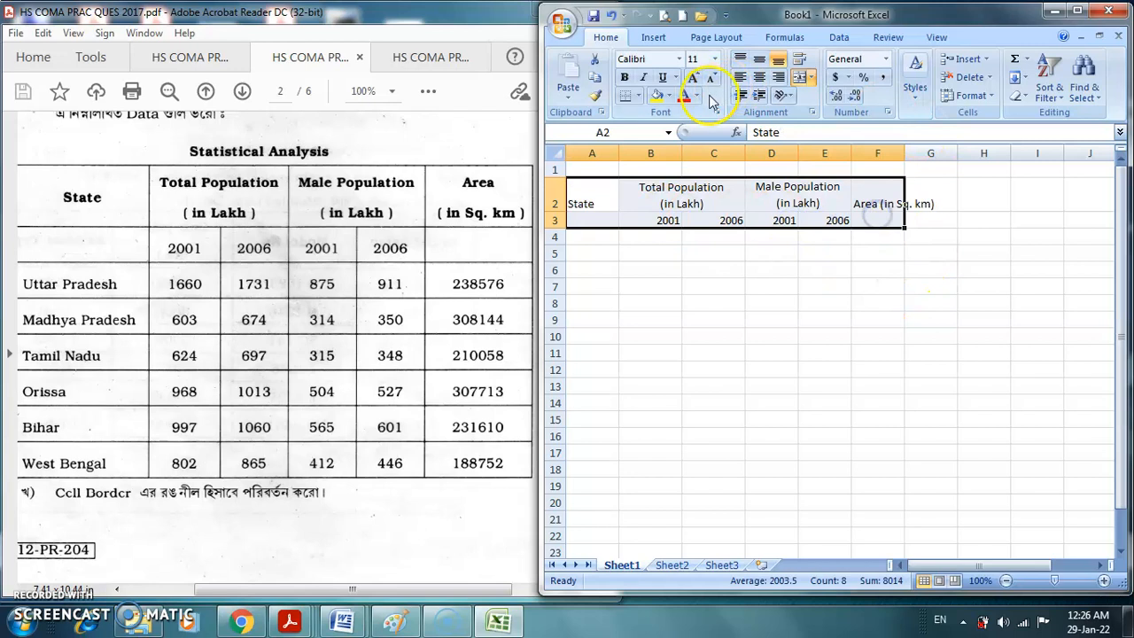
{"action": "left_click", "coordinate": [637, 96]}
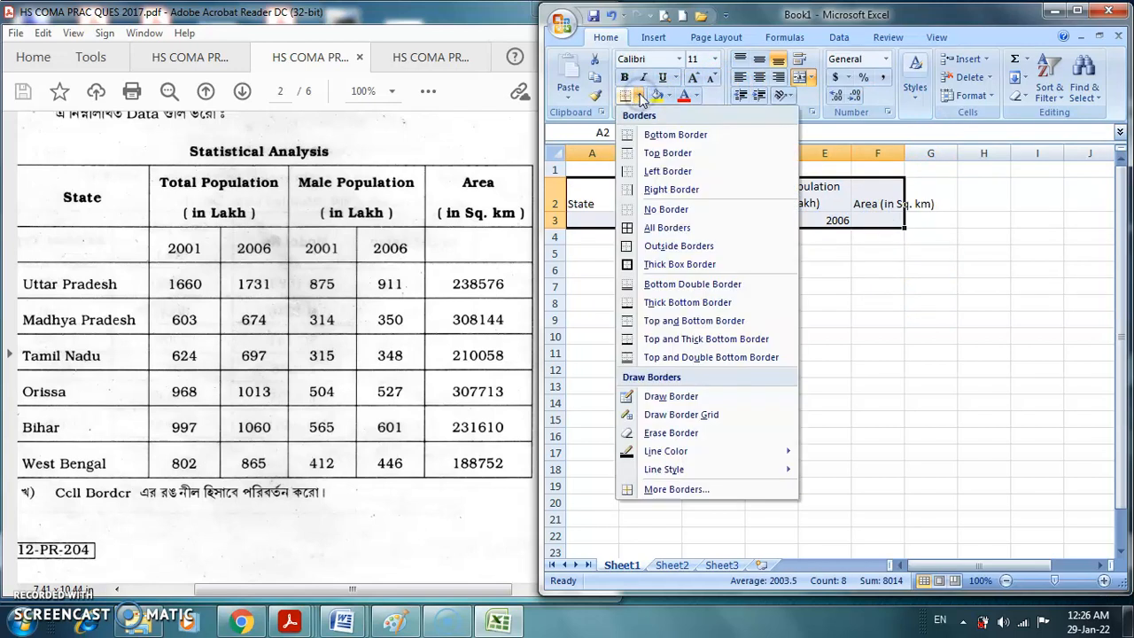
{"action": "left_click", "coordinate": [656, 228]}
{"action": "left_click", "coordinate": [1066, 367]}
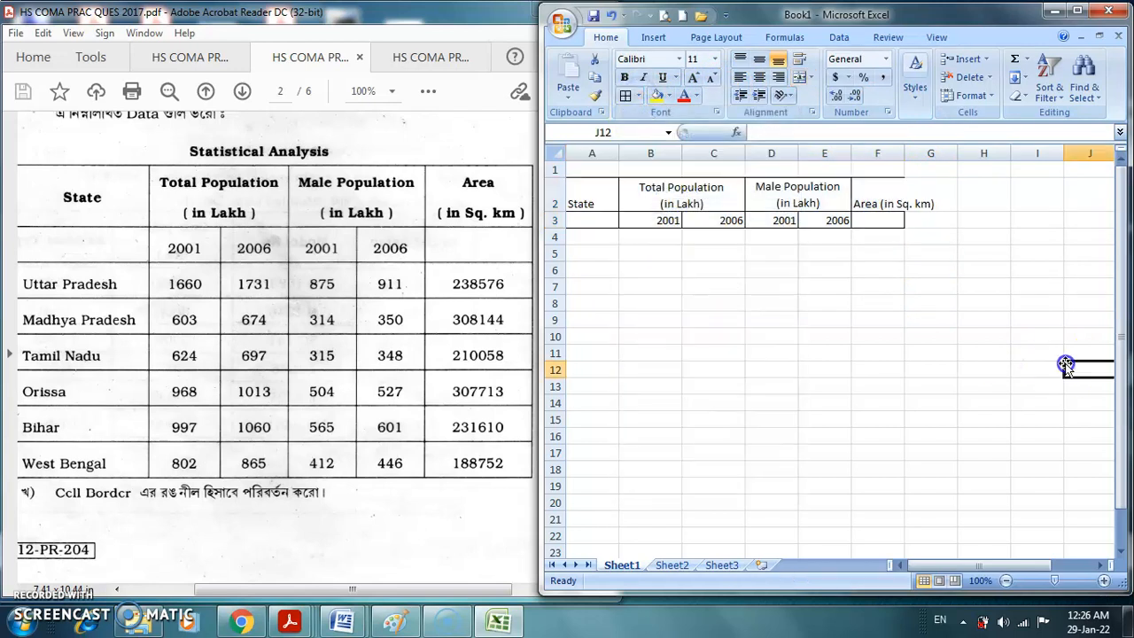
Wrap the Area (in Sq. km) heading text within cell F2.
{"action": "left_click", "coordinate": [879, 188]}
{"action": "left_click", "coordinate": [800, 59]}
{"action": "left_click", "coordinate": [1005, 314]}
{"action": "left_click", "coordinate": [878, 191]}
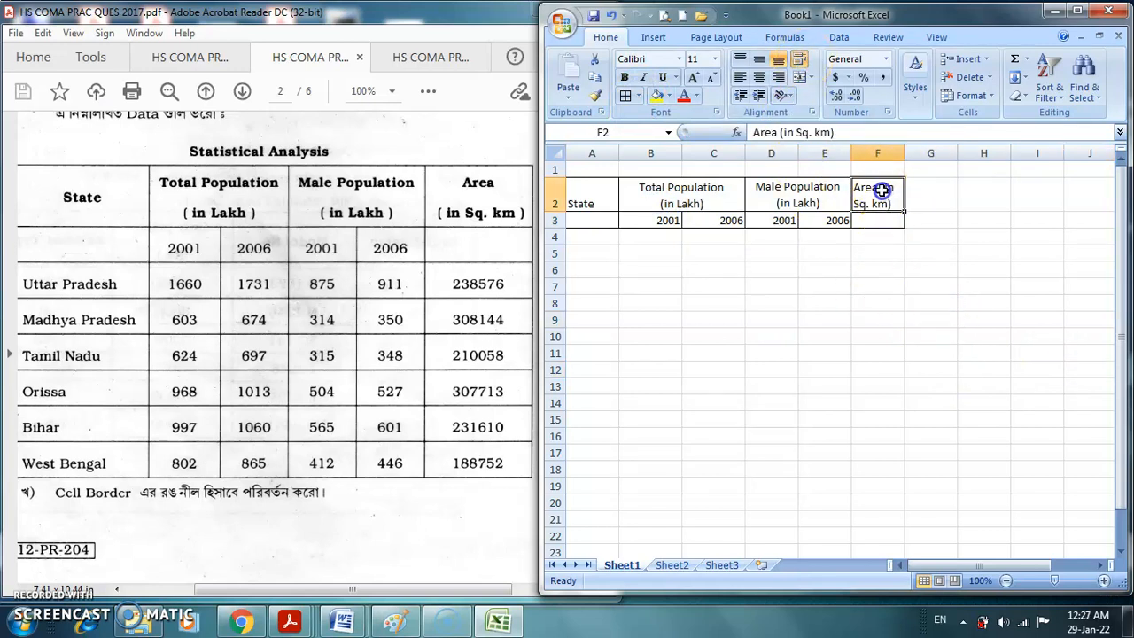
Add spacing before (in Sq. km) in the Area heading and widen column F so the text wraps onto two lines.
{"action": "left_click", "coordinate": [780, 133]}
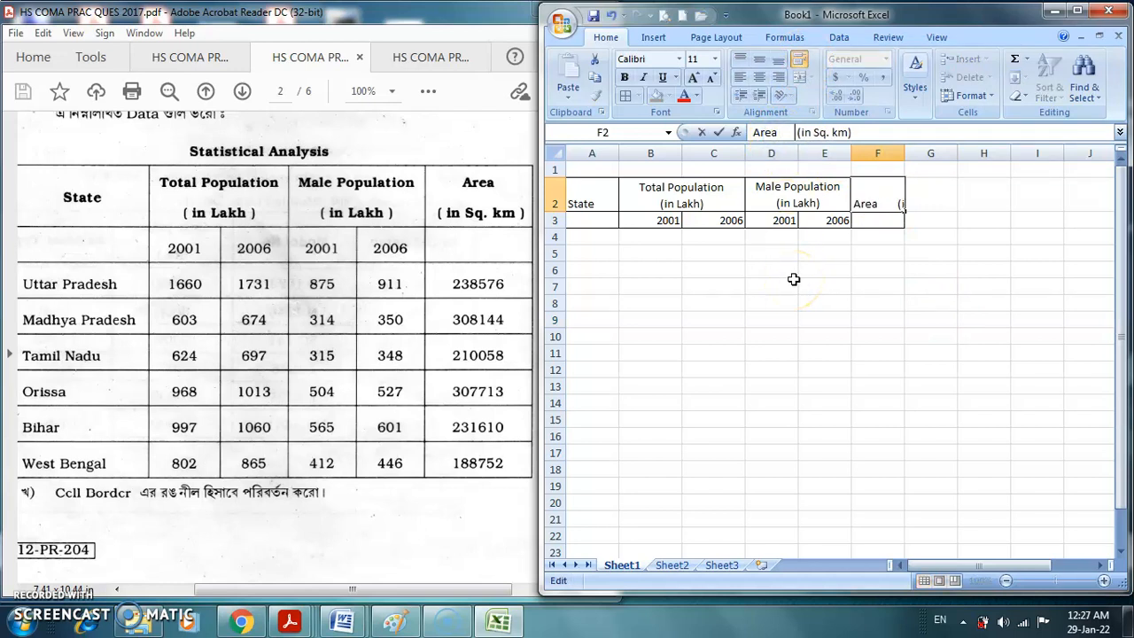
{"action": "left_click", "coordinate": [942, 375]}
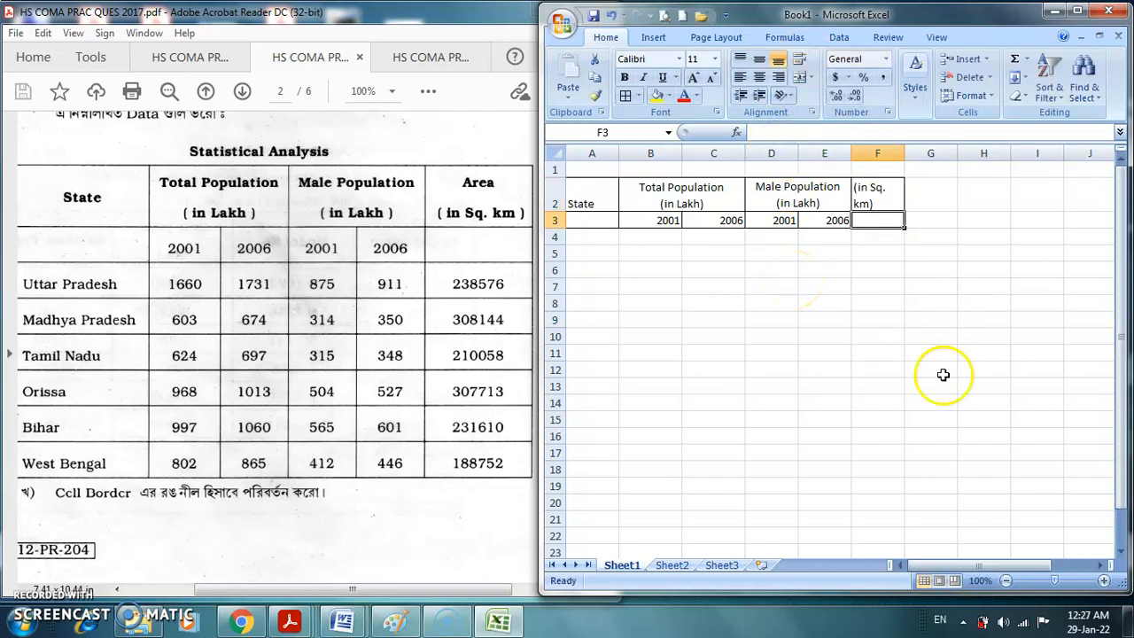
{"action": "left_click", "coordinate": [889, 204]}
{"action": "left_click_drag", "start_coordinate": [905, 154], "coordinate": [921, 153]}
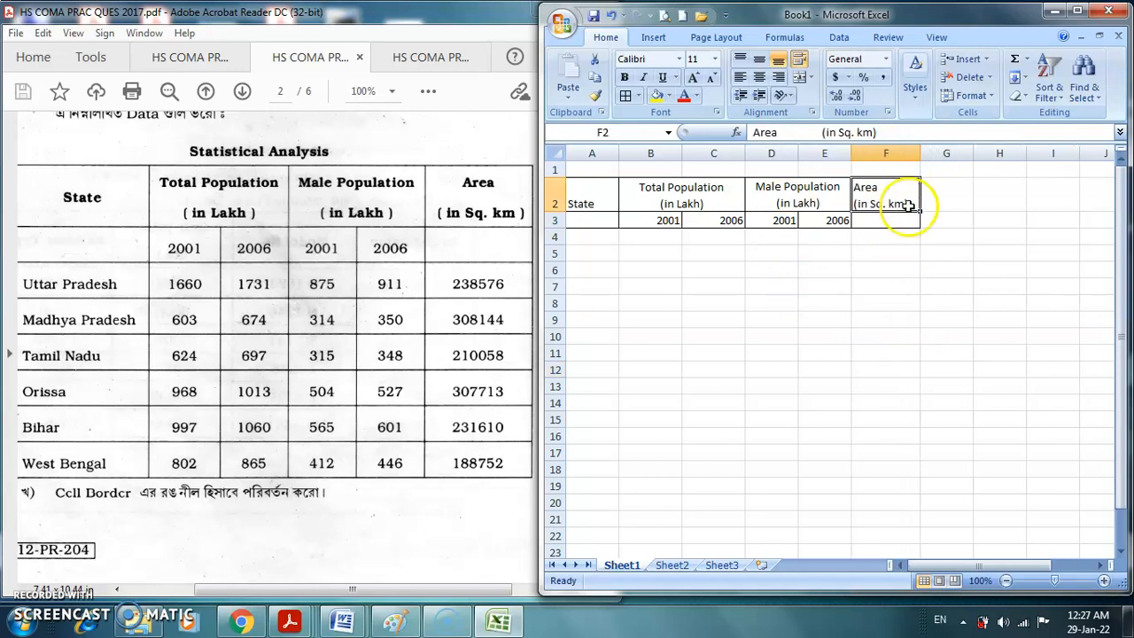
Center the Area (in Sq. km) heading horizontally in cell F2.
{"action": "left_click", "coordinate": [882, 192]}
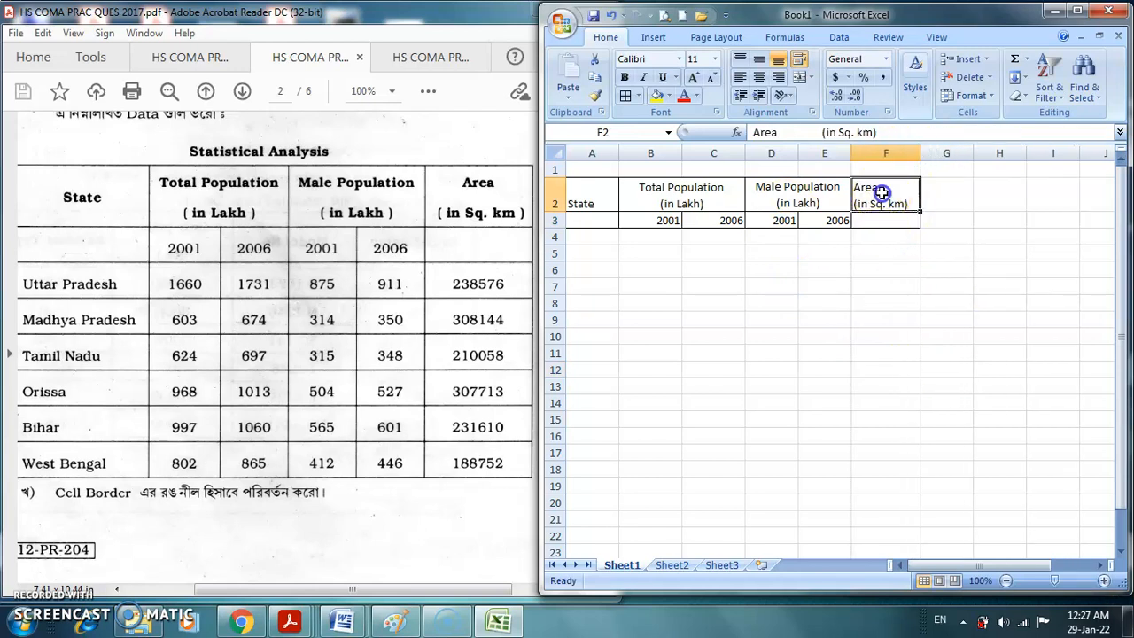
{"action": "left_click", "coordinate": [759, 77]}
{"action": "left_click", "coordinate": [871, 358]}
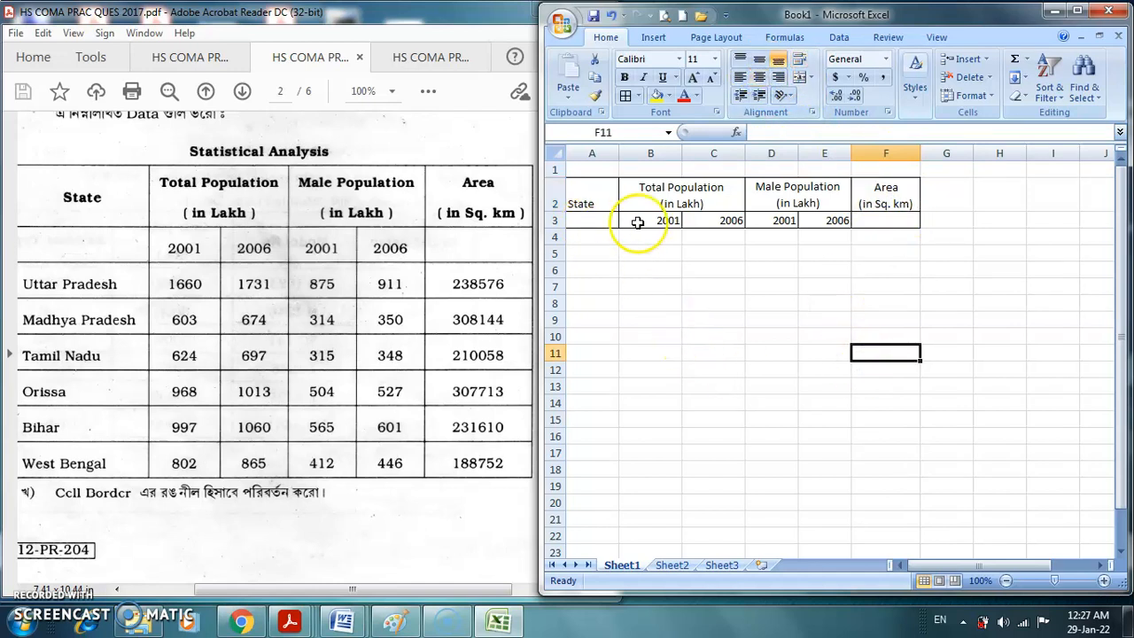
Enter the state names from Uttar Pradesh to West Bengal in A4:A9 and auto-fit column A.
{"action": "left_click", "coordinate": [610, 236]}
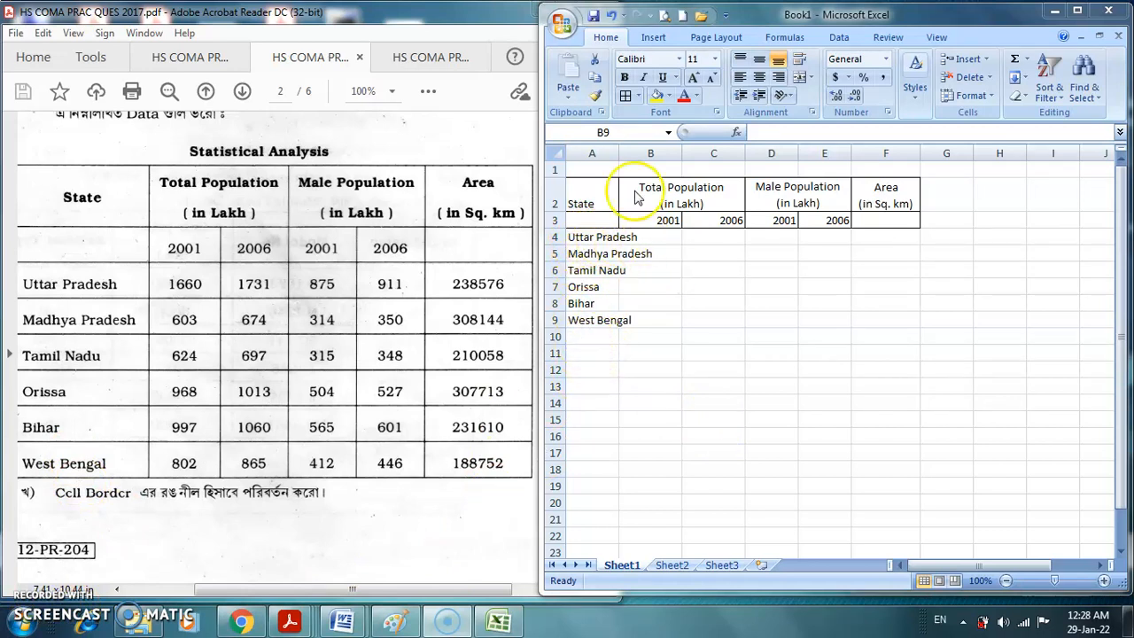
{"action": "left_click", "coordinate": [603, 148]}
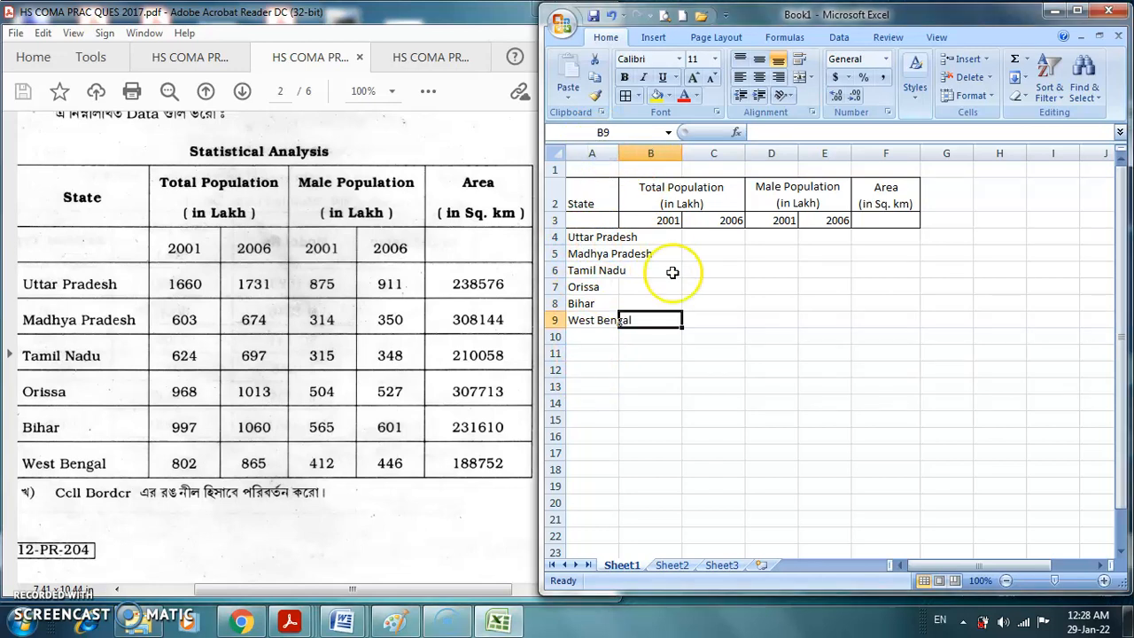
{"action": "double_click", "coordinate": [618, 154]}
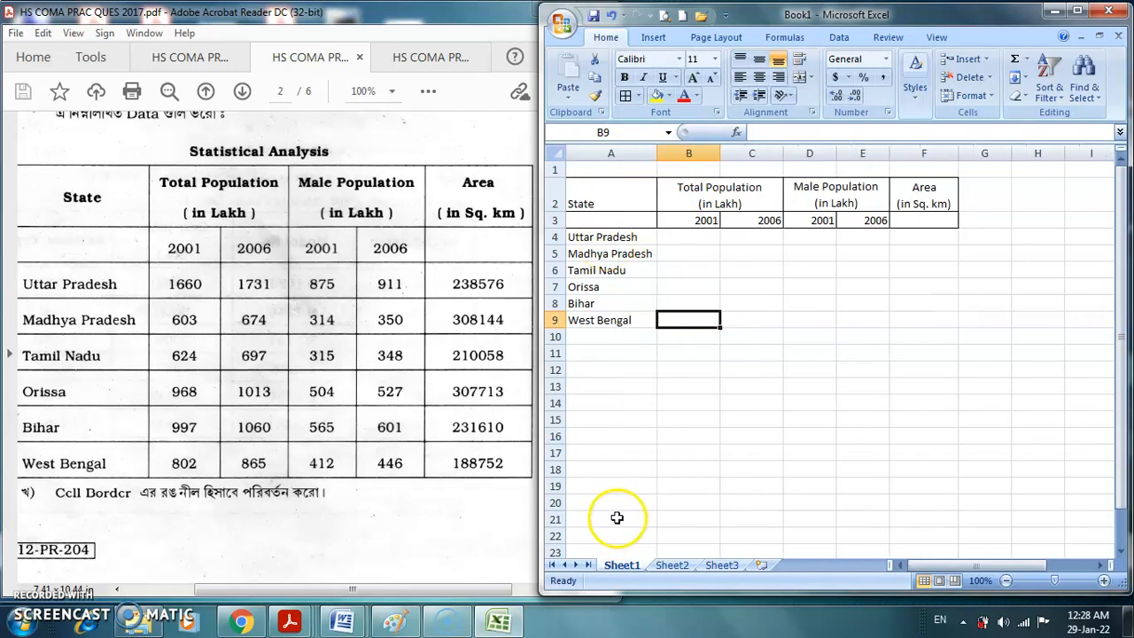
Fill B4:F9 with the paper's 2001 and 2006 total and male population figures and the area of each state.
{"action": "left_click", "coordinate": [677, 241]}
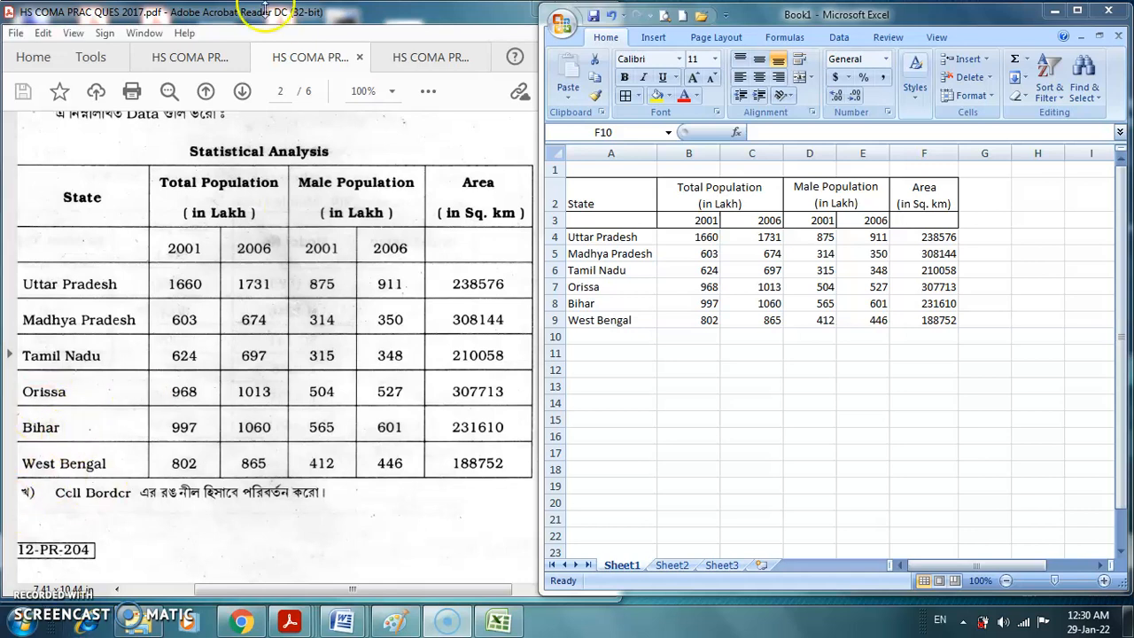
Apply All Borders to the table A2:F9 and center its contents vertically and horizontally.
{"action": "left_click", "coordinate": [602, 200]}
{"action": "left_click_drag", "start_coordinate": [585, 193], "coordinate": [931, 323]}
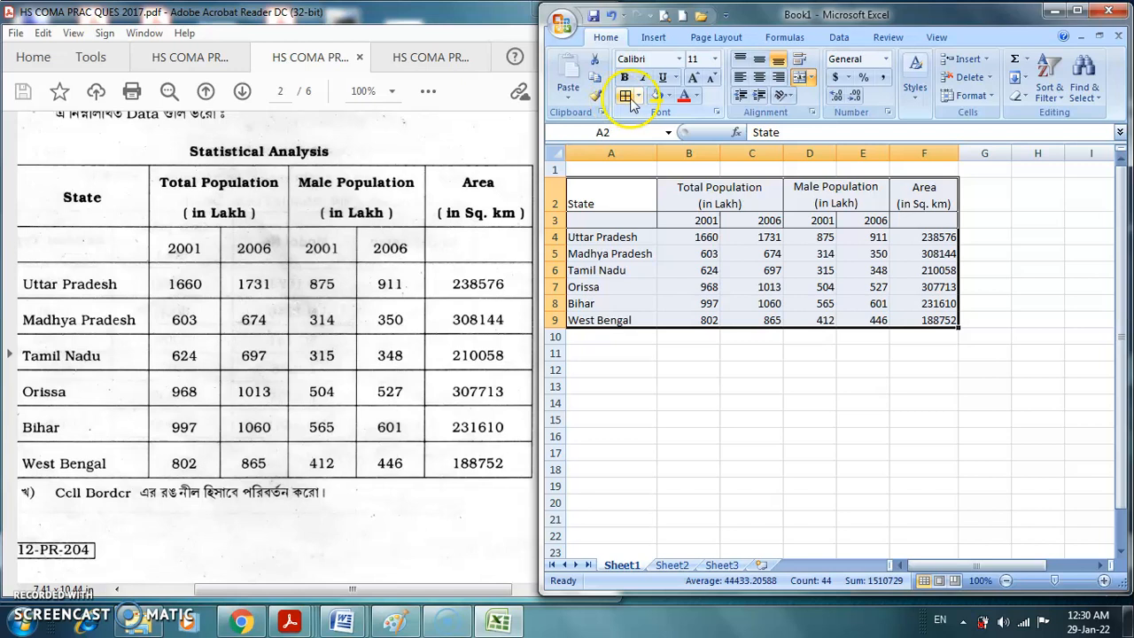
{"action": "left_click", "coordinate": [633, 102]}
{"action": "left_click", "coordinate": [760, 58]}
{"action": "left_click", "coordinate": [760, 78]}
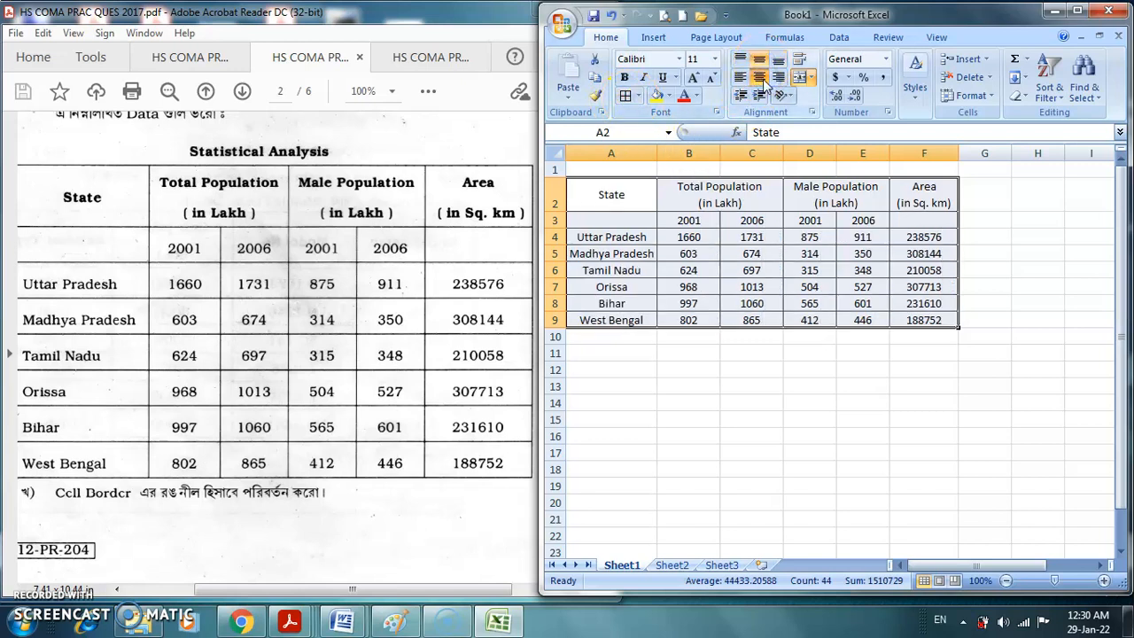
{"action": "left_click", "coordinate": [840, 420]}
Make the State, Total Population, Male Population and Area headings in row 2 bold.
{"action": "left_click_drag", "start_coordinate": [621, 204], "coordinate": [922, 204]}
{"action": "left_click", "coordinate": [626, 77]}
{"action": "left_click", "coordinate": [709, 354]}
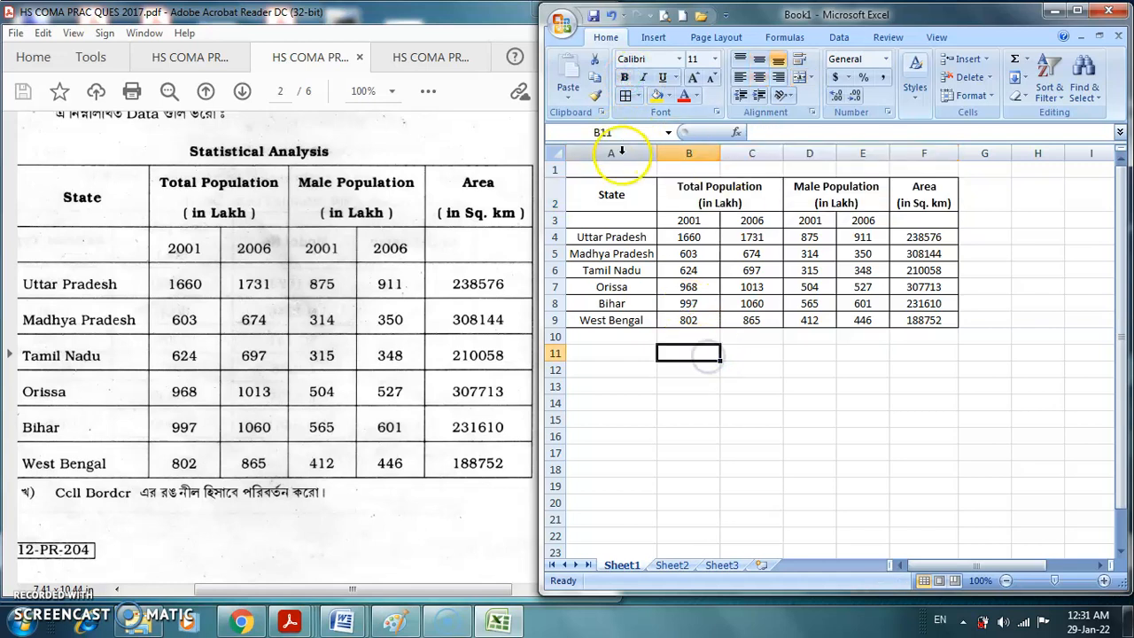
Merge and center A1:F1 and enter the title Statistical Analysis.
{"action": "left_click_drag", "start_coordinate": [624, 171], "coordinate": [939, 175]}
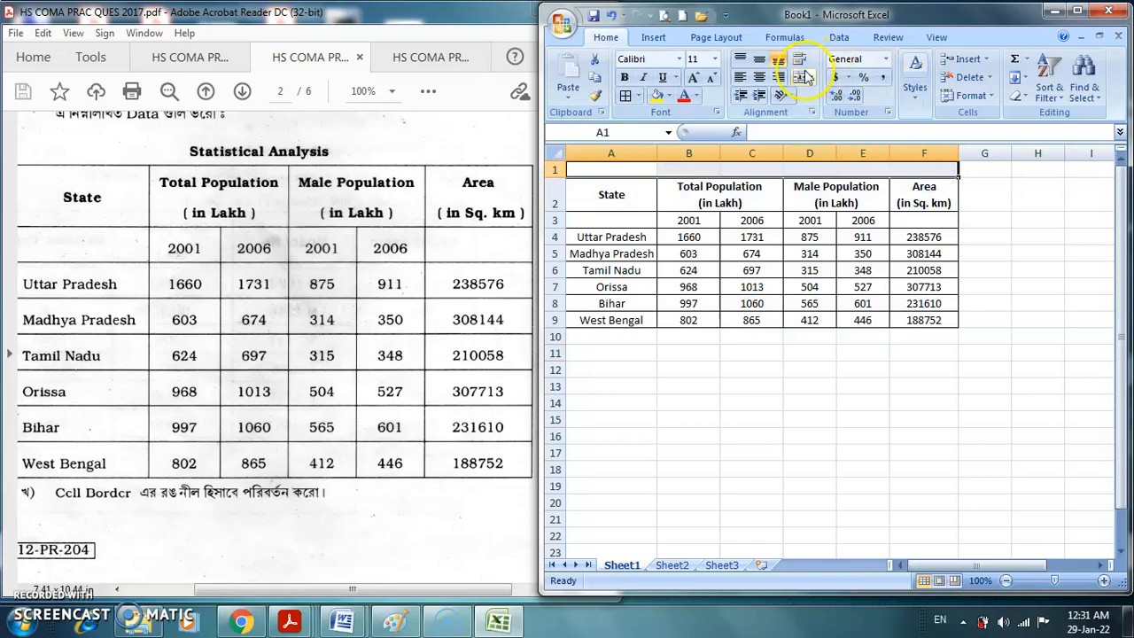
{"action": "left_click", "coordinate": [800, 77]}
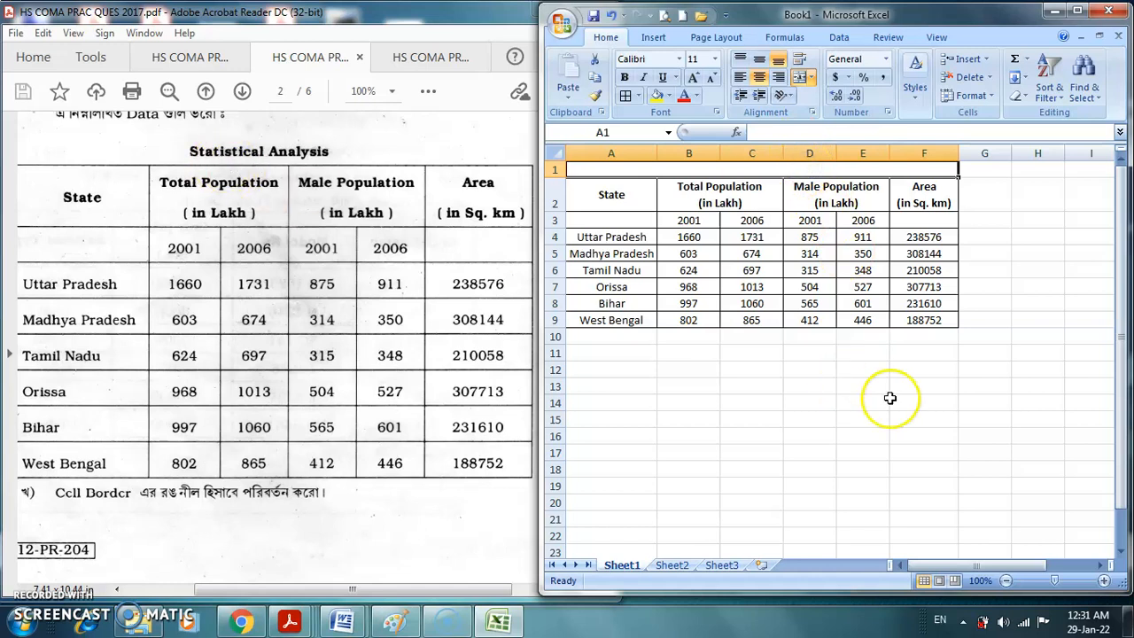
{"action": "type", "text": "Statistical A"}
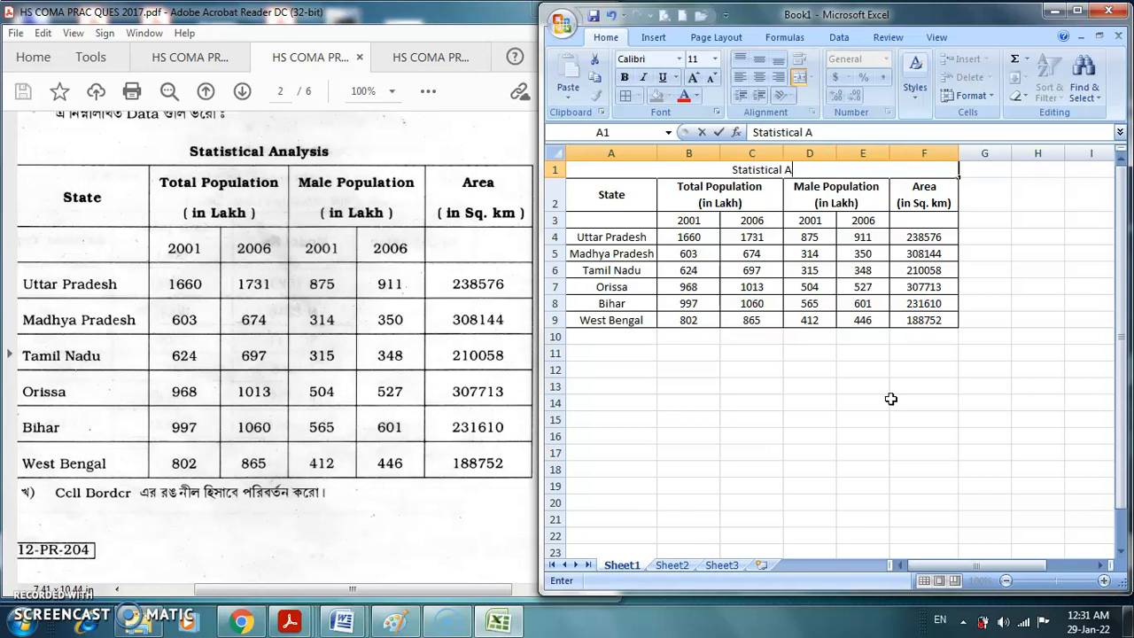
{"action": "type", "text": "nalysis"}
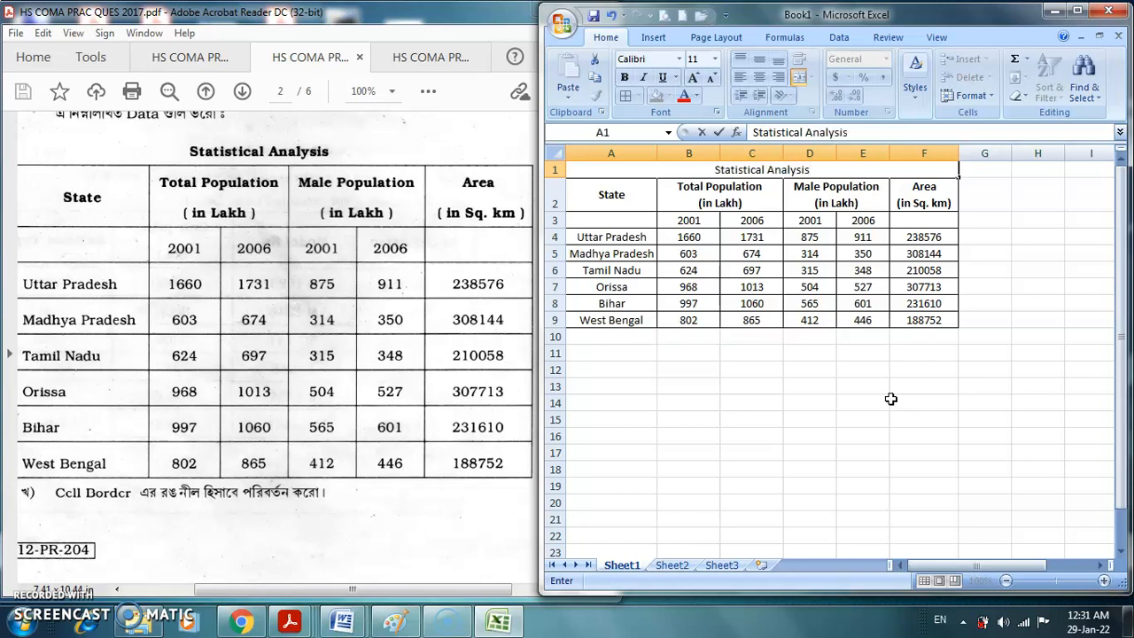
{"action": "key", "text": "Return"}
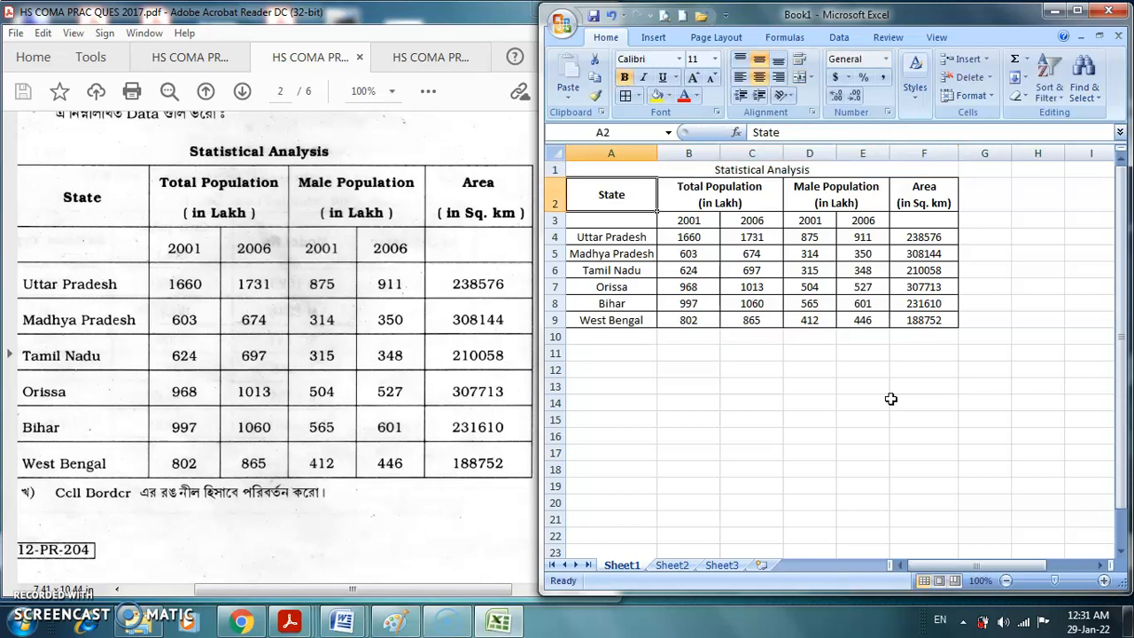
{"action": "left_click", "coordinate": [891, 401]}
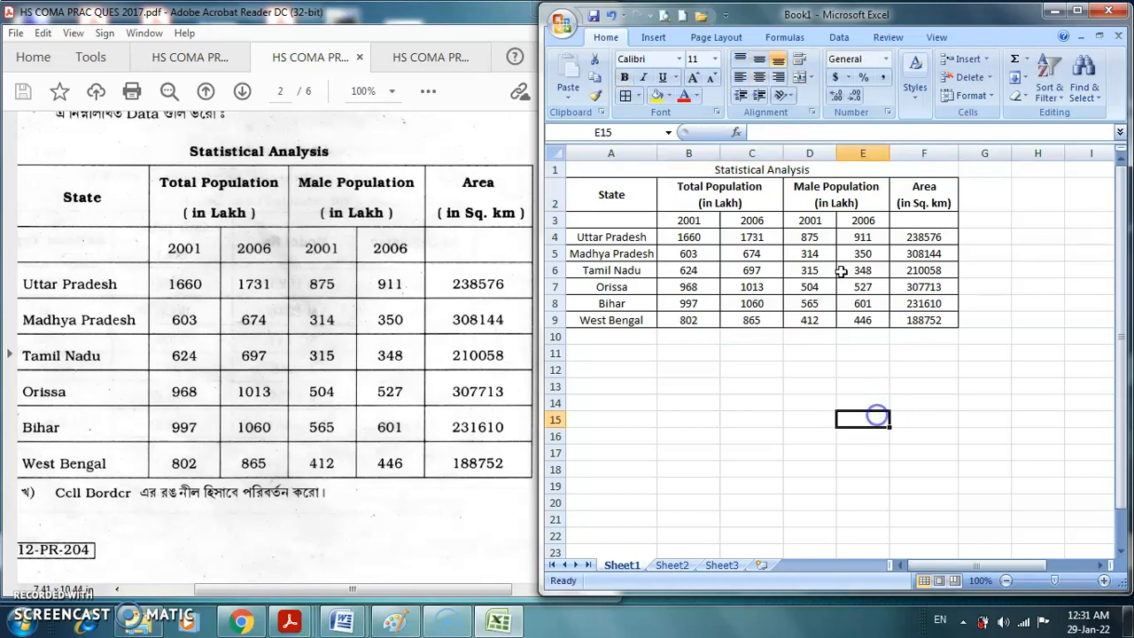
Make the Statistical Analysis title in row 1 bold.
{"action": "left_click", "coordinate": [805, 171]}
{"action": "left_click", "coordinate": [625, 78]}
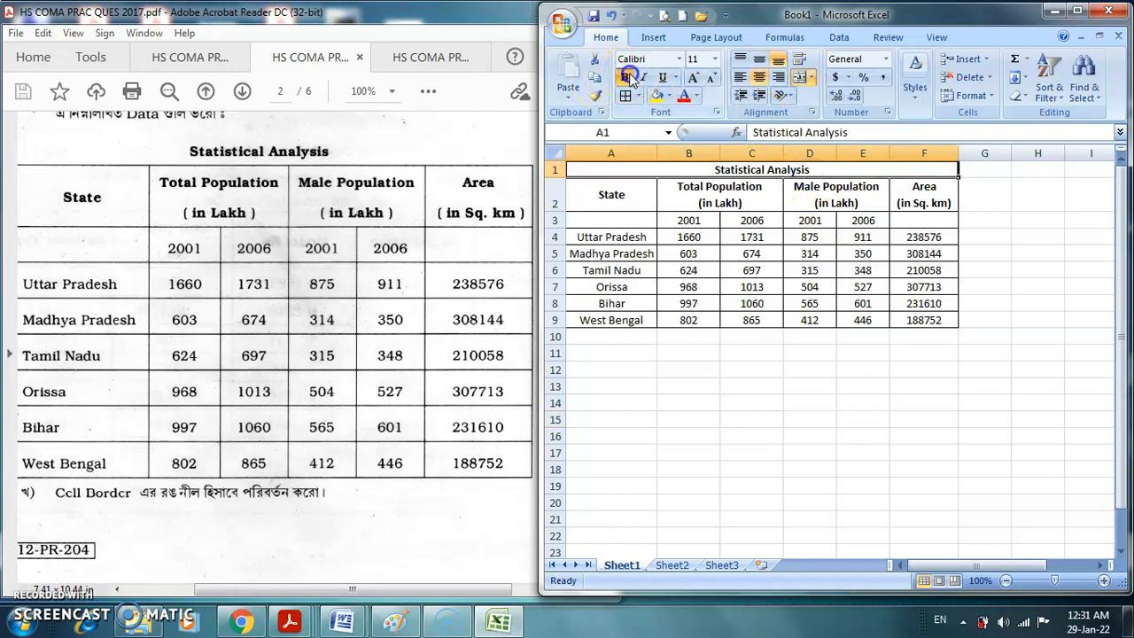
{"action": "left_click", "coordinate": [689, 465]}
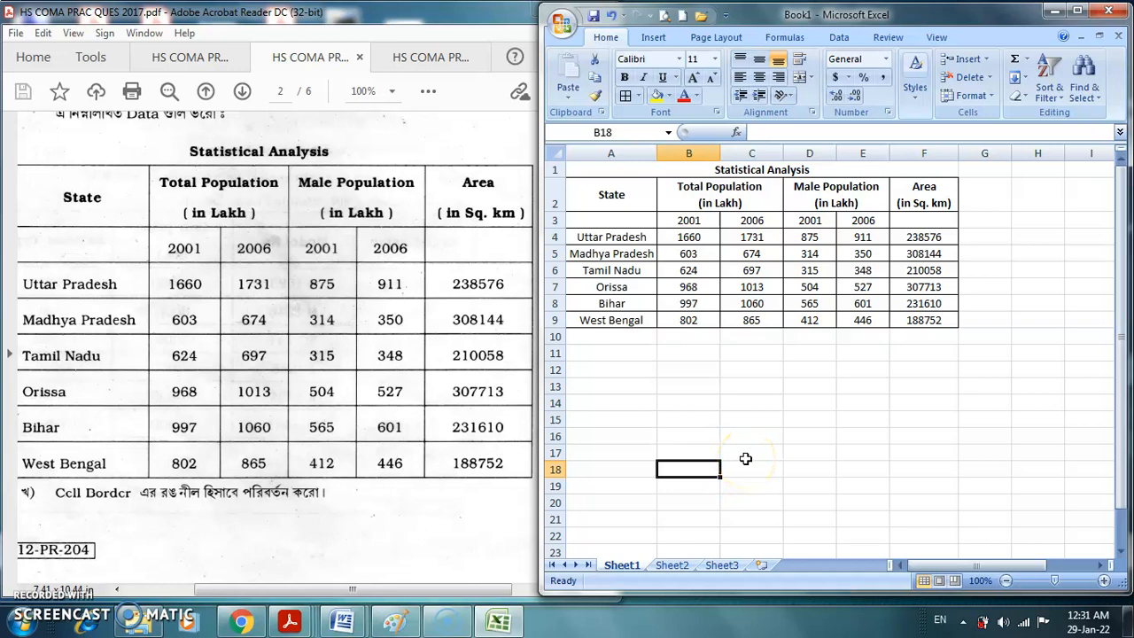
Enlarge the worksheet view to 130% to check the table against the paper.
{"action": "left_click", "coordinate": [1103, 581]}
{"action": "left_click", "coordinate": [1103, 581]}
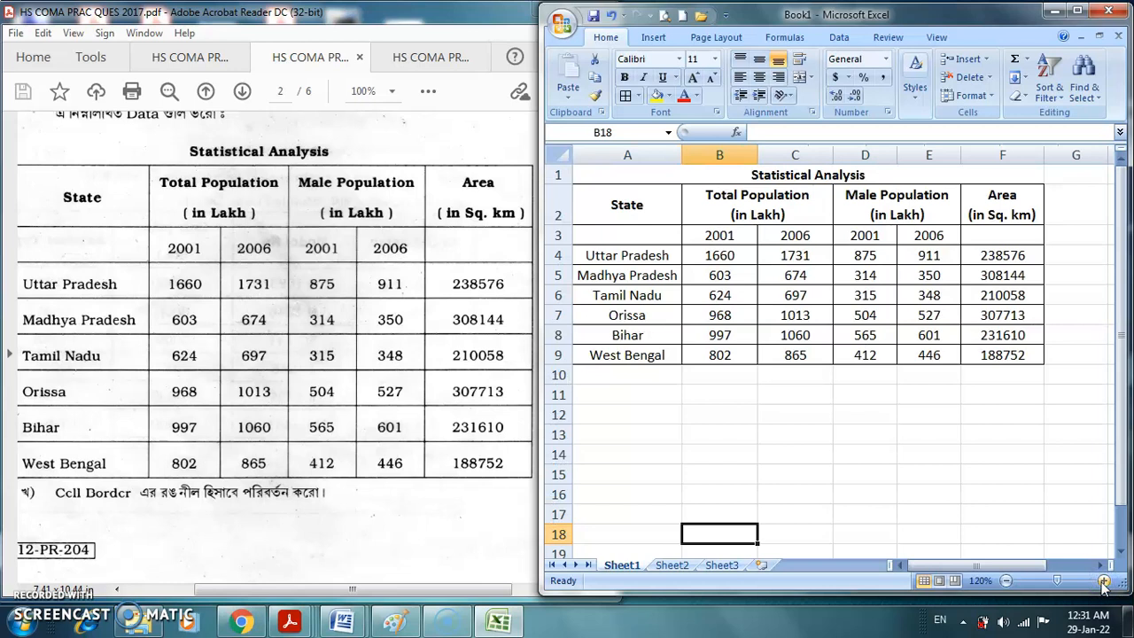
{"action": "left_click", "coordinate": [1103, 580]}
{"action": "left_click_drag", "start_coordinate": [1121, 253], "coordinate": [1122, 226]}
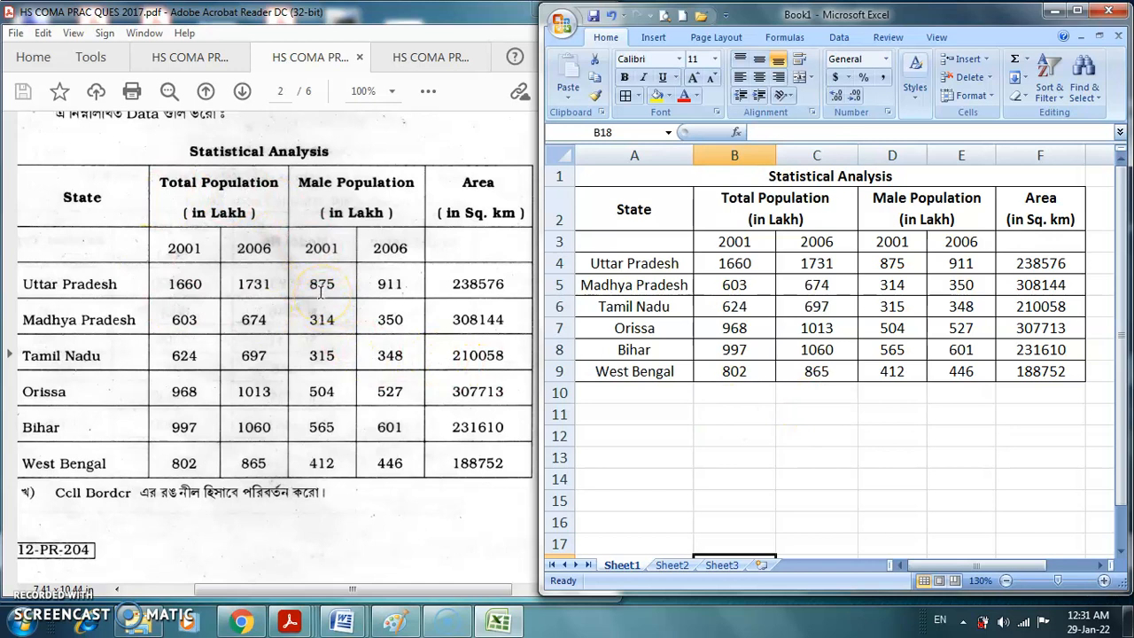
Read the Cell Border colour task below the table in the question PDF and return to the Excel workbook.
{"action": "left_click_drag", "start_coordinate": [54, 493], "coordinate": [318, 507]}
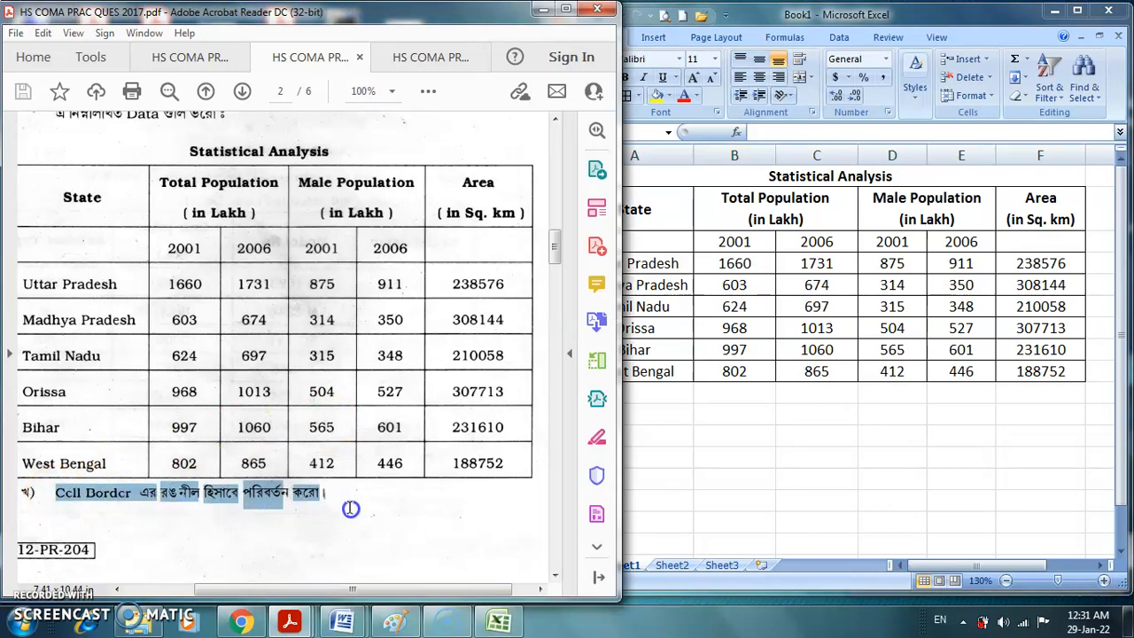
{"action": "key", "text": "ctrl+a"}
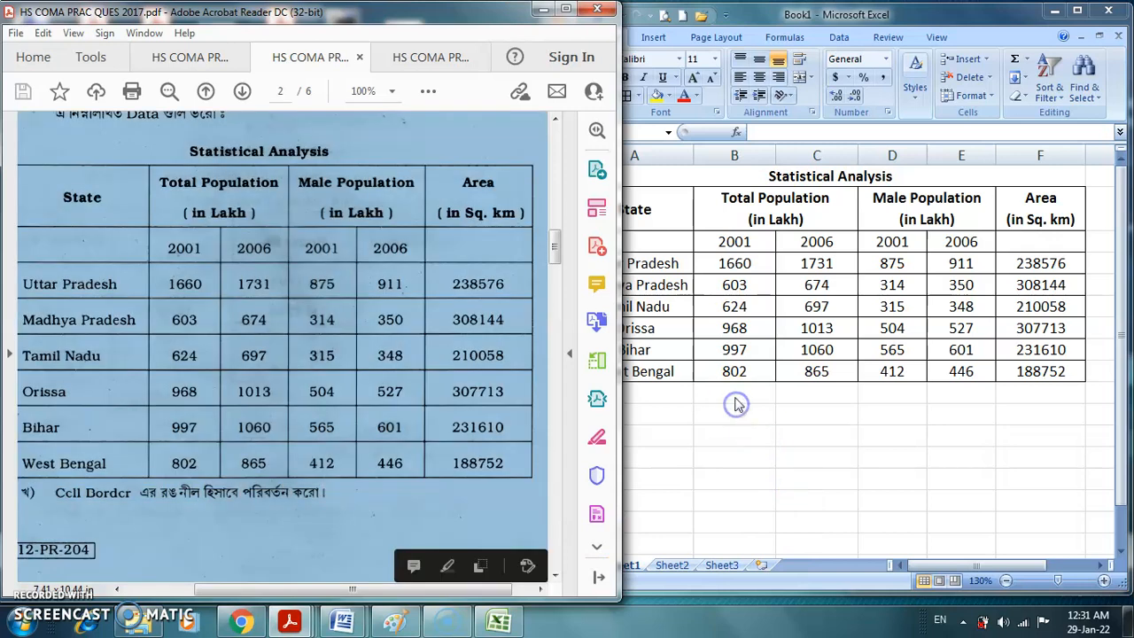
{"action": "left_click", "coordinate": [307, 434]}
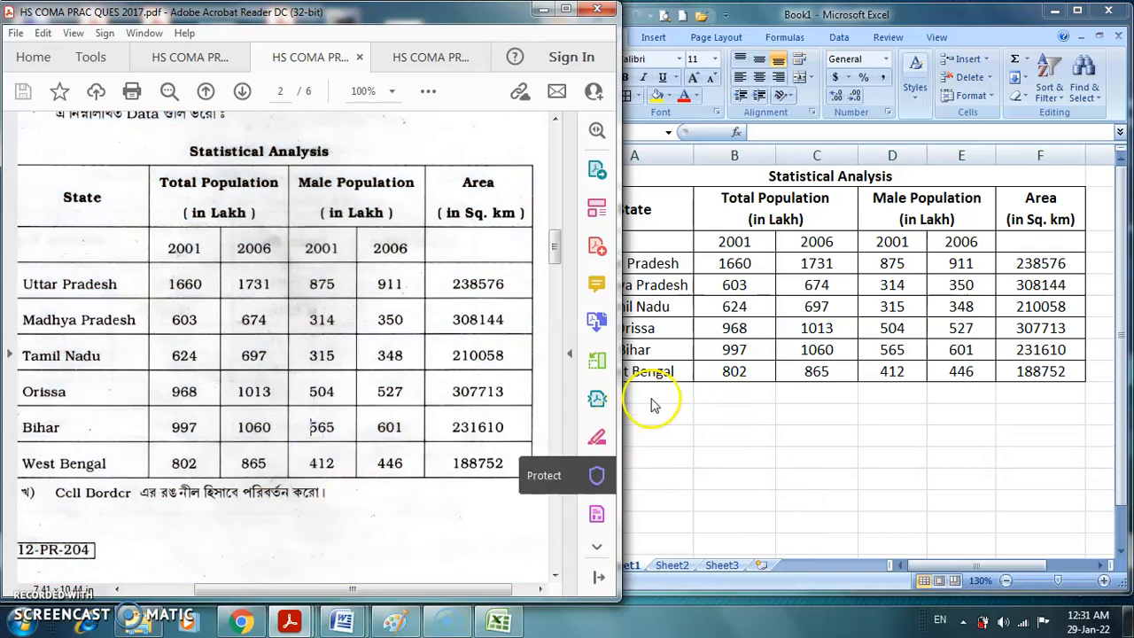
{"action": "left_click", "coordinate": [652, 398]}
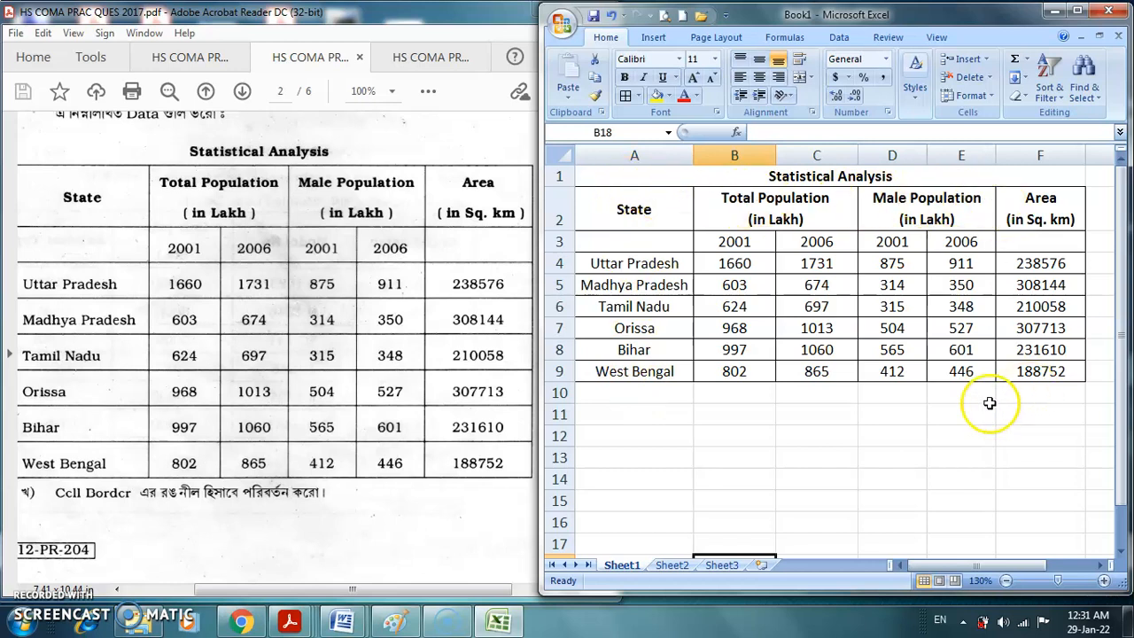
Recolour the outline and inside borders of the table range A2:F9 with the dark blue theme colour.
{"action": "left_click_drag", "start_coordinate": [605, 199], "coordinate": [1041, 372]}
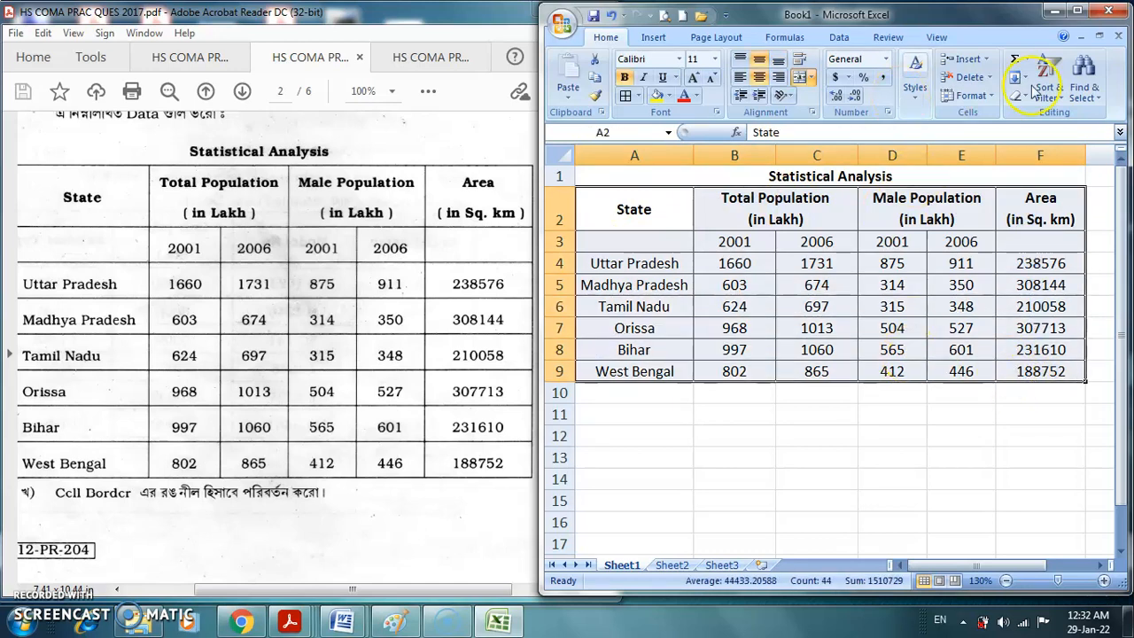
{"action": "left_click", "coordinate": [638, 96]}
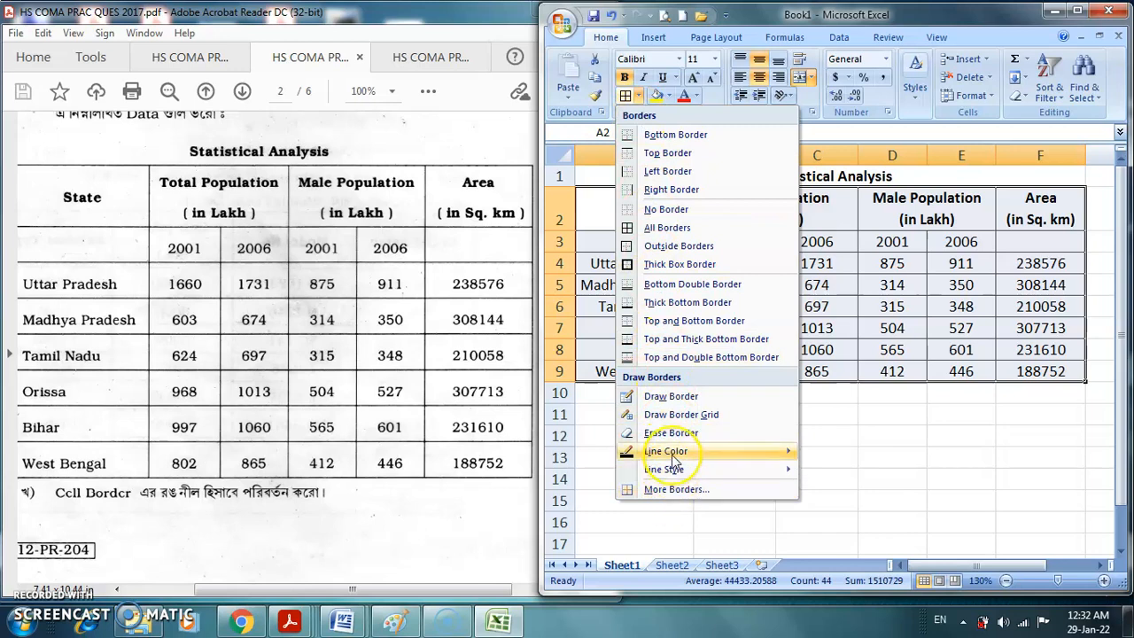
{"action": "mouse_move", "coordinate": [674, 459]}
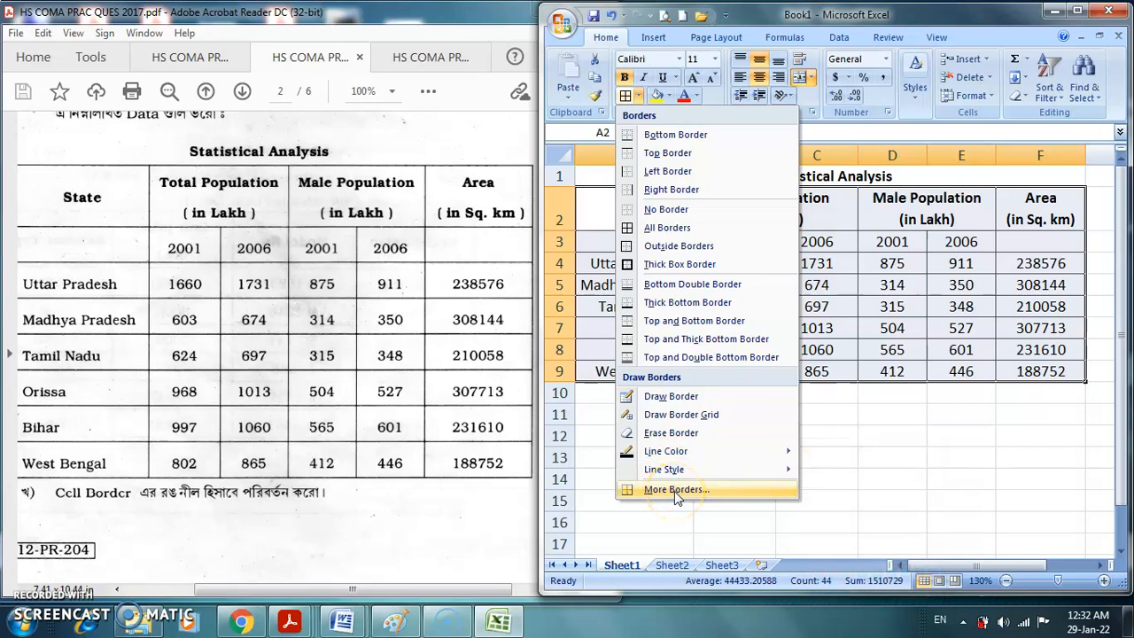
{"action": "left_click", "coordinate": [675, 491]}
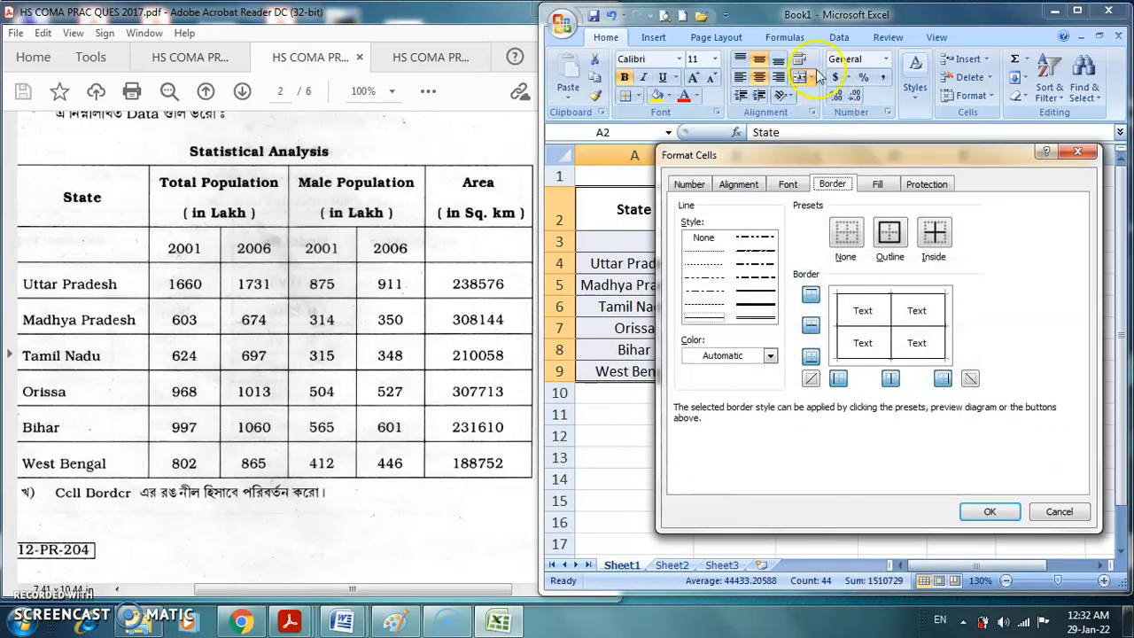
{"action": "left_click", "coordinate": [834, 188]}
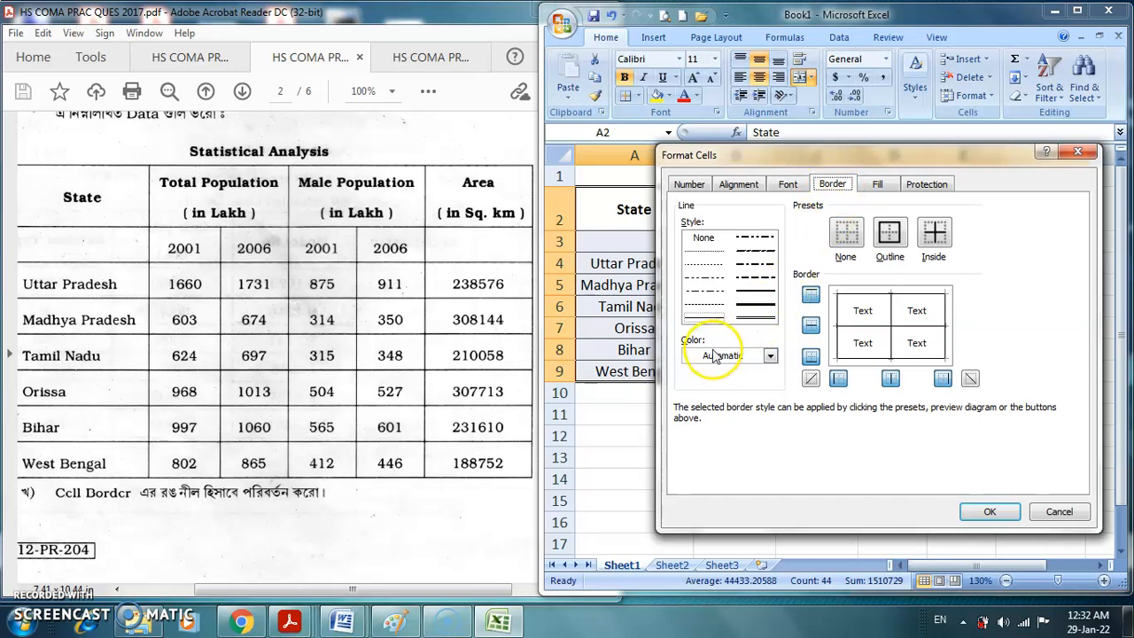
{"action": "left_click", "coordinate": [704, 241]}
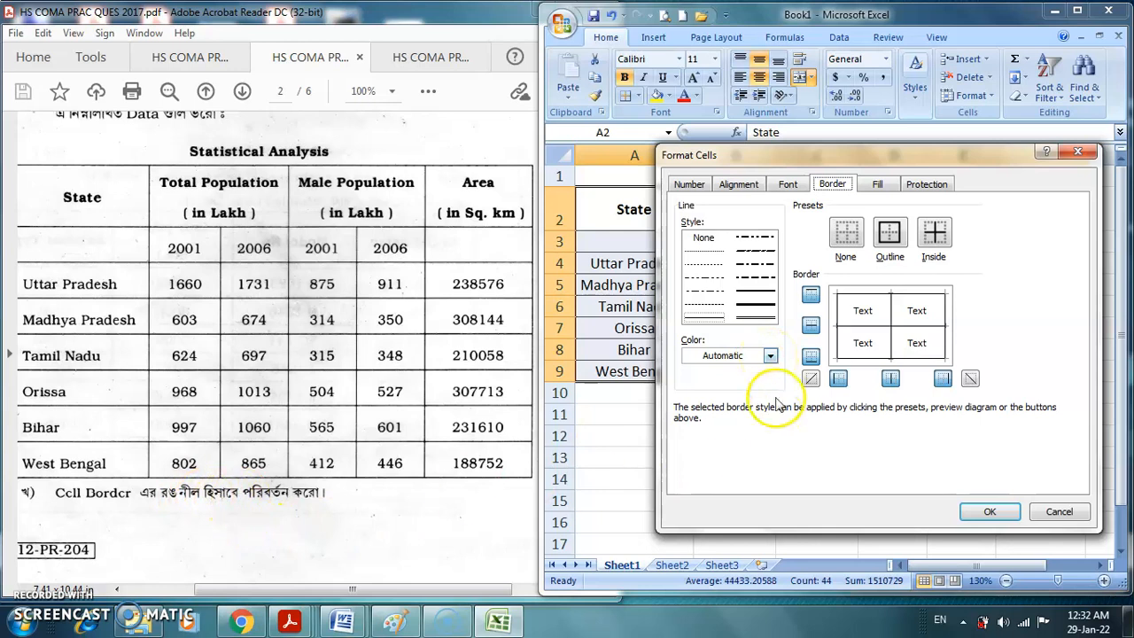
{"action": "left_click", "coordinate": [771, 355]}
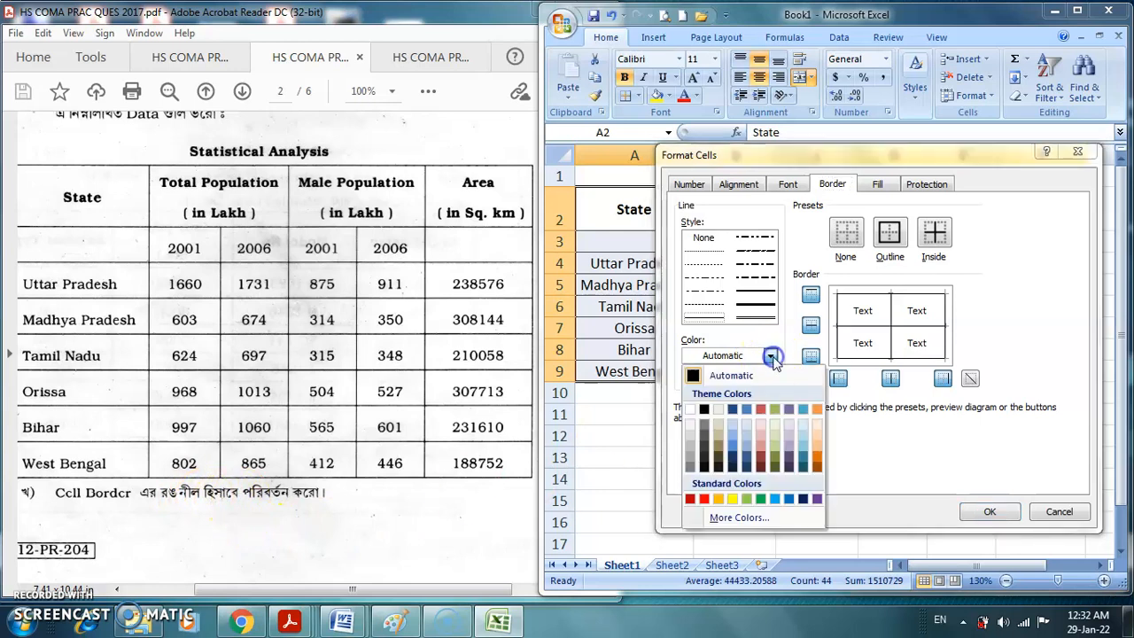
{"action": "left_click", "coordinate": [733, 410]}
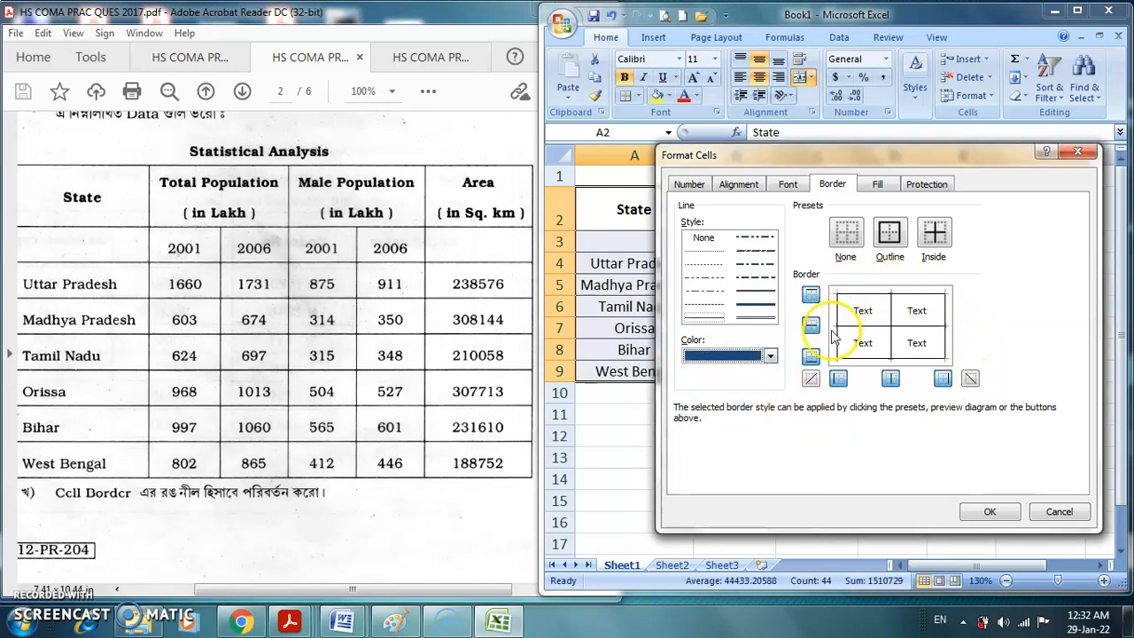
{"action": "left_click", "coordinate": [890, 232]}
{"action": "left_click", "coordinate": [932, 232]}
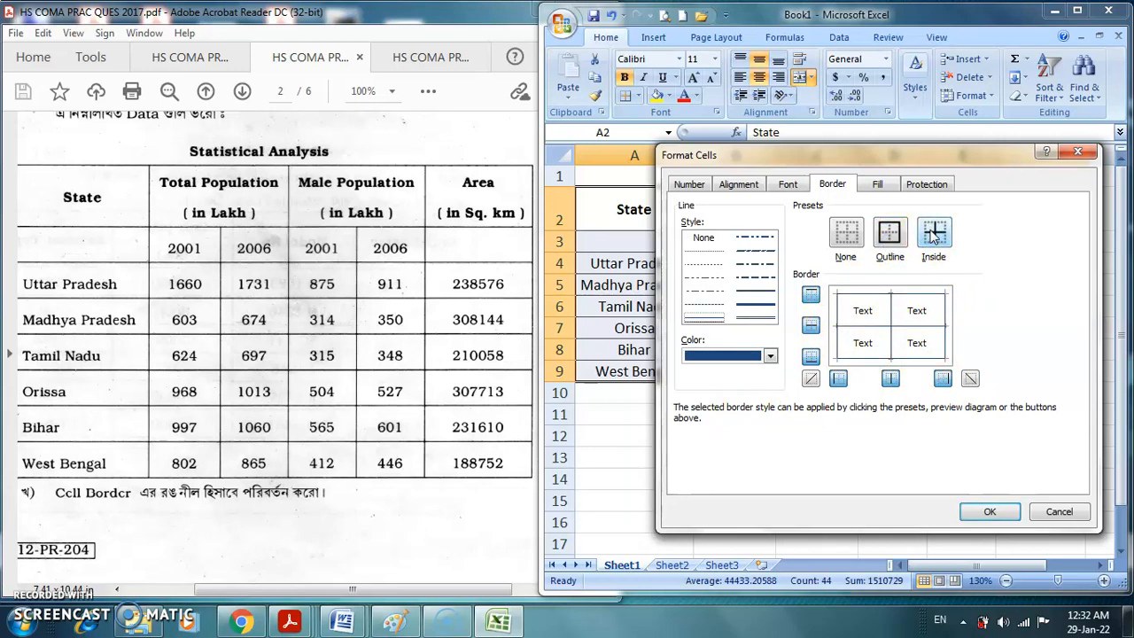
{"action": "left_click", "coordinate": [992, 512]}
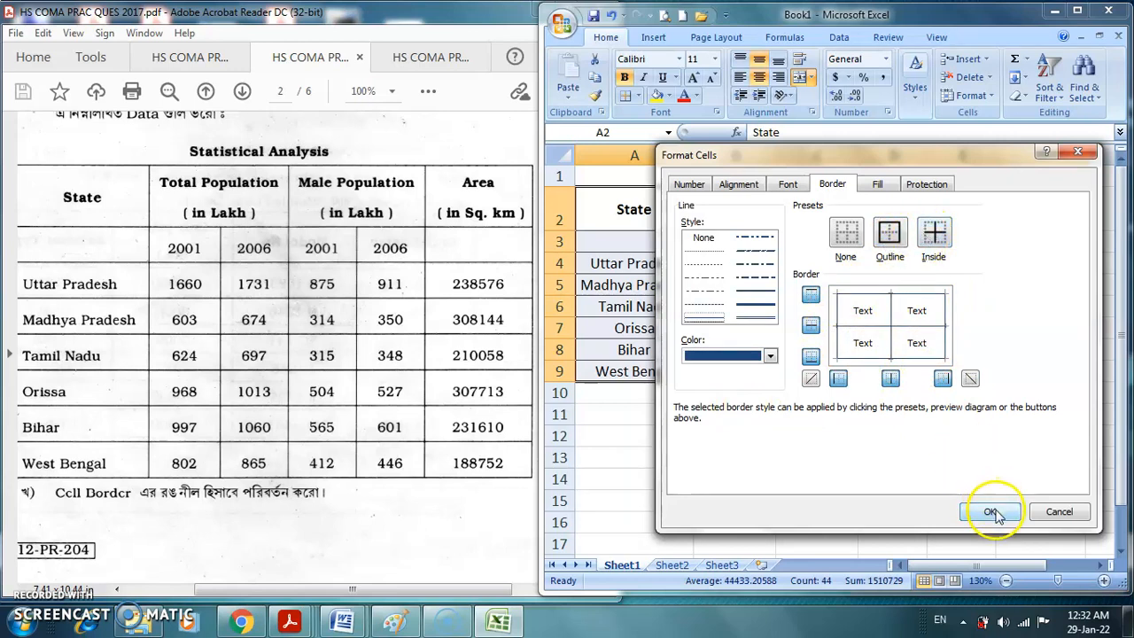
{"action": "left_click", "coordinate": [759, 452]}
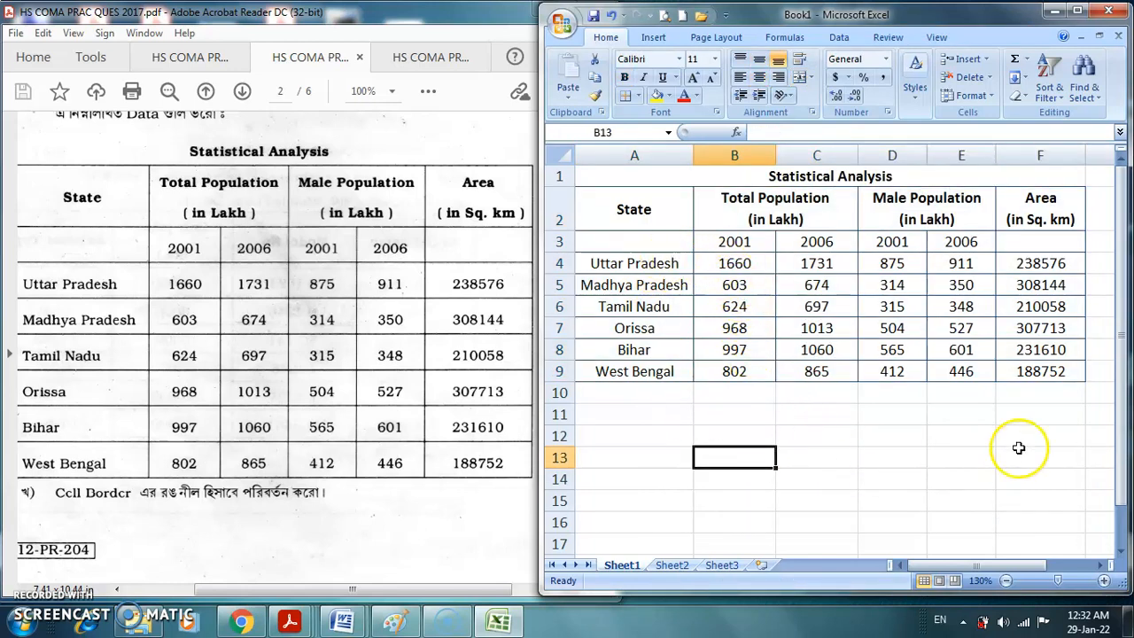
Change the outline and inside borders of A2:F9 to a thick solid blue line style.
{"action": "left_click_drag", "start_coordinate": [671, 210], "coordinate": [1054, 372]}
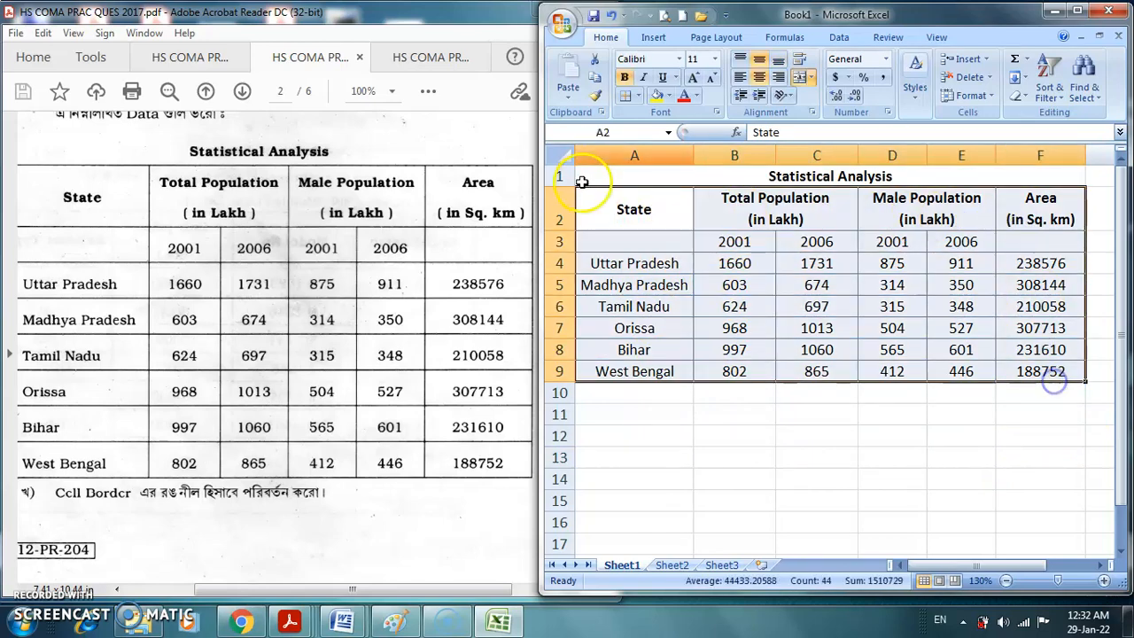
{"action": "left_click", "coordinate": [641, 98]}
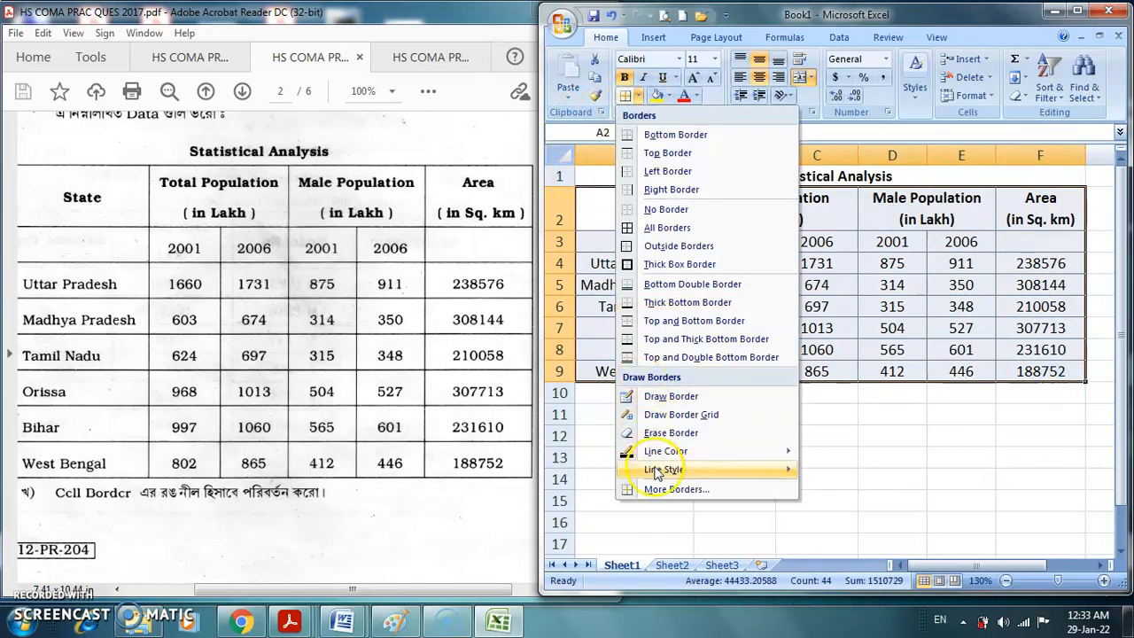
{"action": "left_click", "coordinate": [671, 496]}
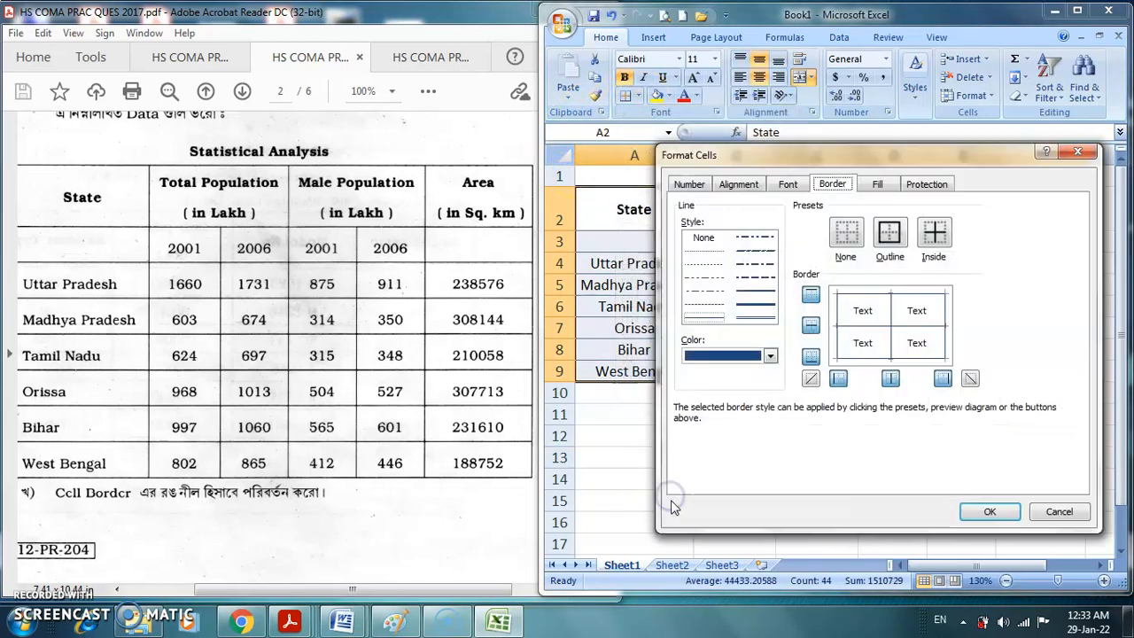
{"action": "left_click", "coordinate": [767, 304]}
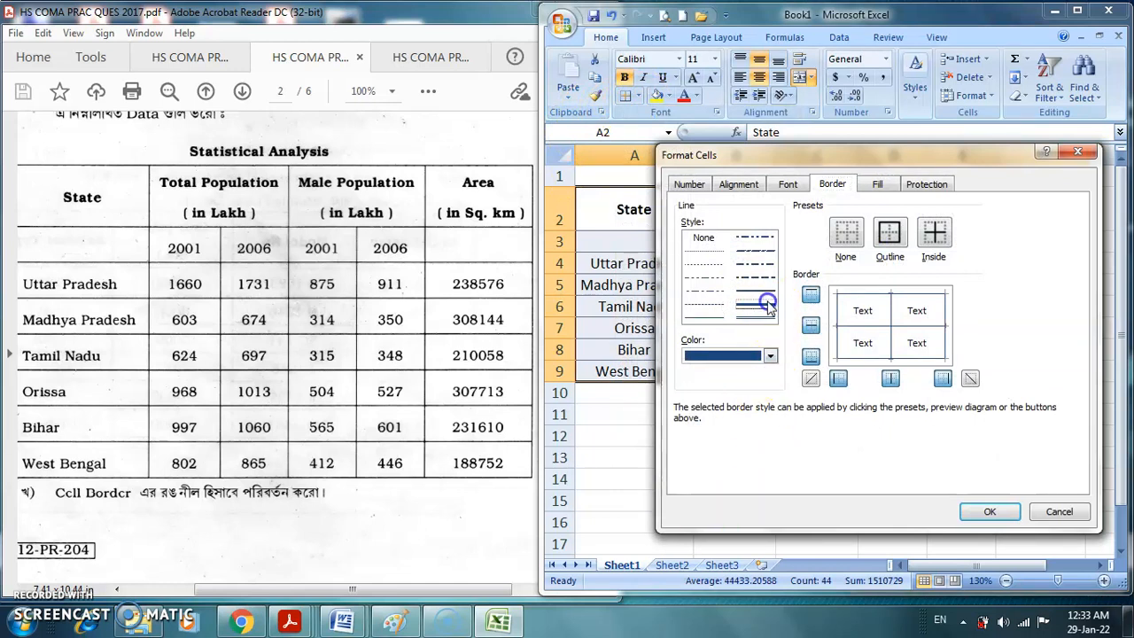
{"action": "left_click", "coordinate": [893, 241]}
{"action": "left_click", "coordinate": [934, 235]}
{"action": "left_click", "coordinate": [986, 510]}
{"action": "left_click", "coordinate": [899, 496]}
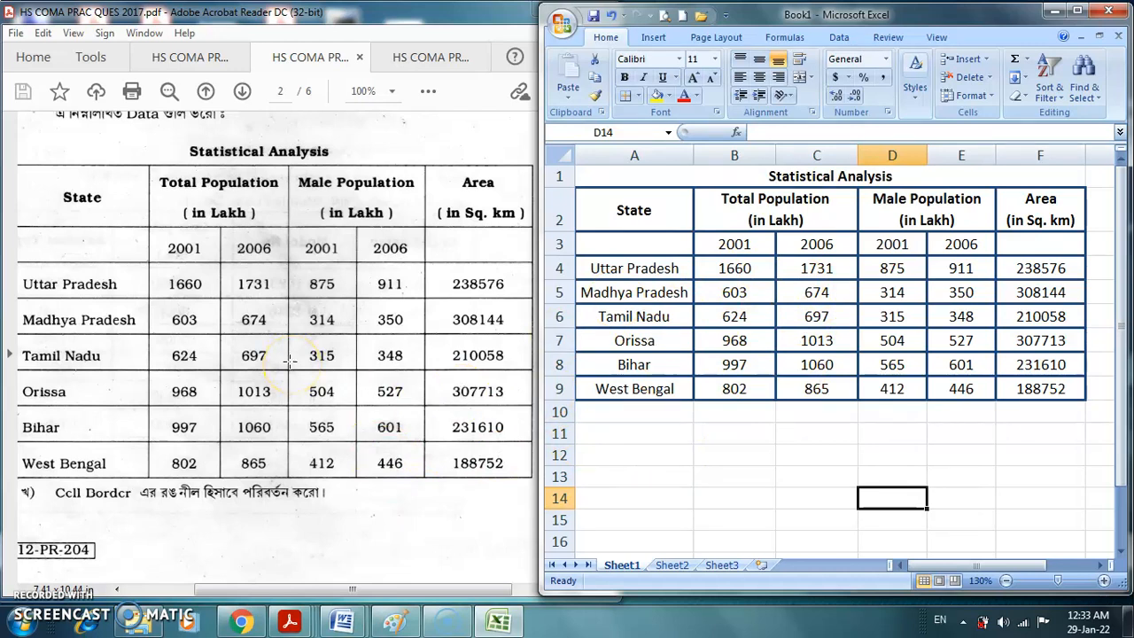
Read the filter task on page 3 of the question PDF and turn on filtering for the table A2:F9.
{"action": "scroll", "coordinate": [444, 450], "scroll_direction": "down", "scroll_amount": 5}
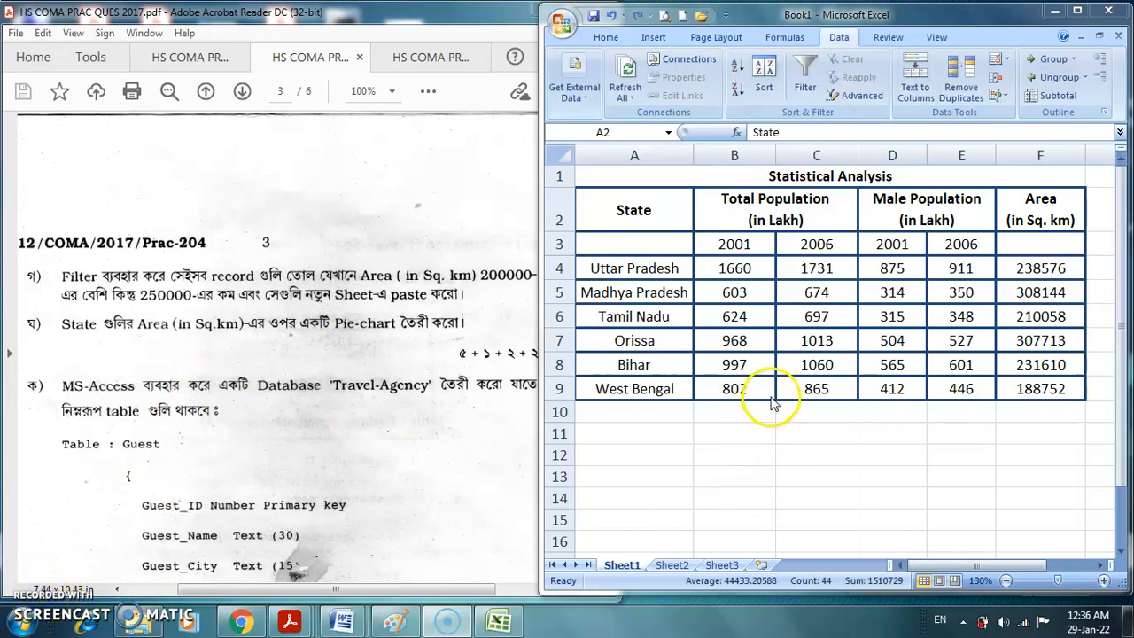
{"action": "left_click", "coordinate": [636, 211]}
{"action": "left_click_drag", "start_coordinate": [614, 210], "coordinate": [1060, 387]}
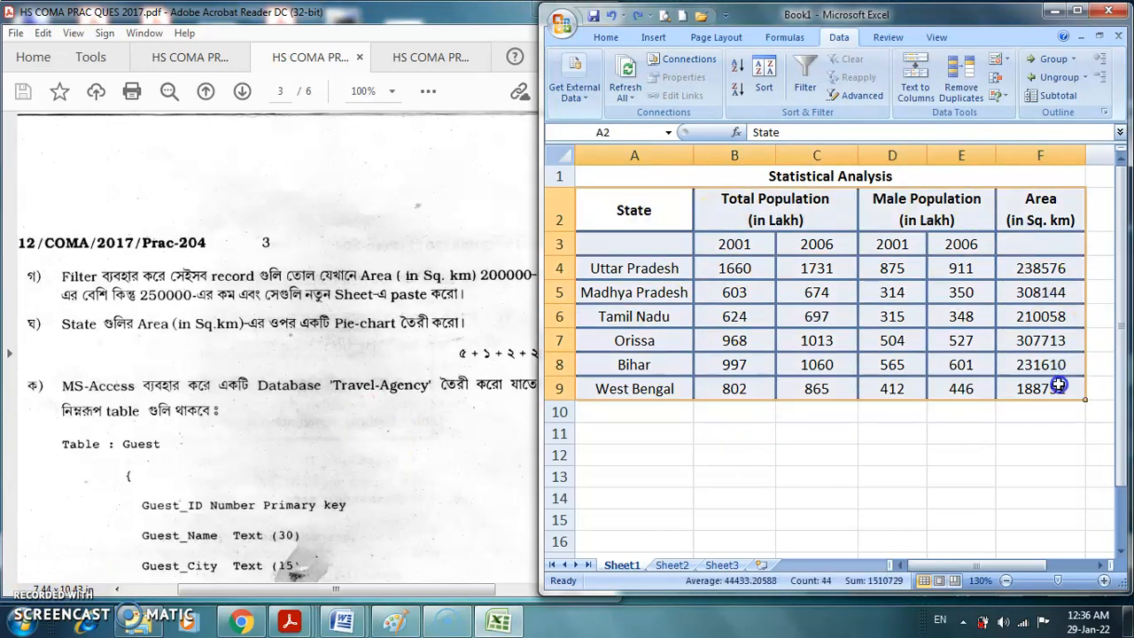
{"action": "left_click", "coordinate": [808, 71]}
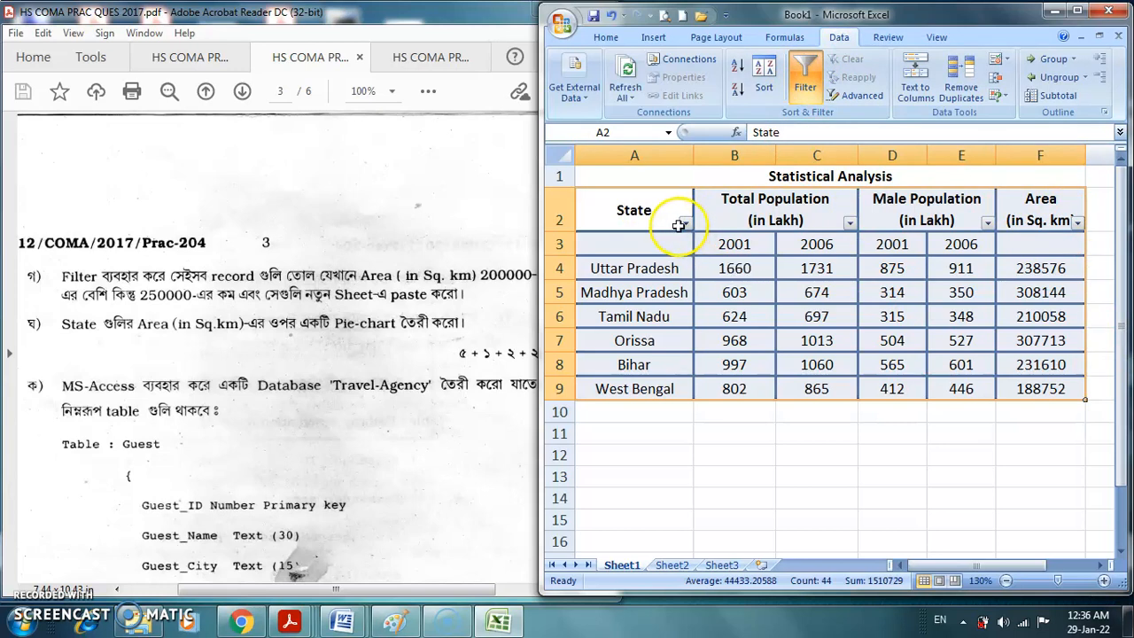
Filter the Area (in Sq. km) column with a custom filter for values greater than 200000 and less than 250000.
{"action": "left_click", "coordinate": [1077, 223]}
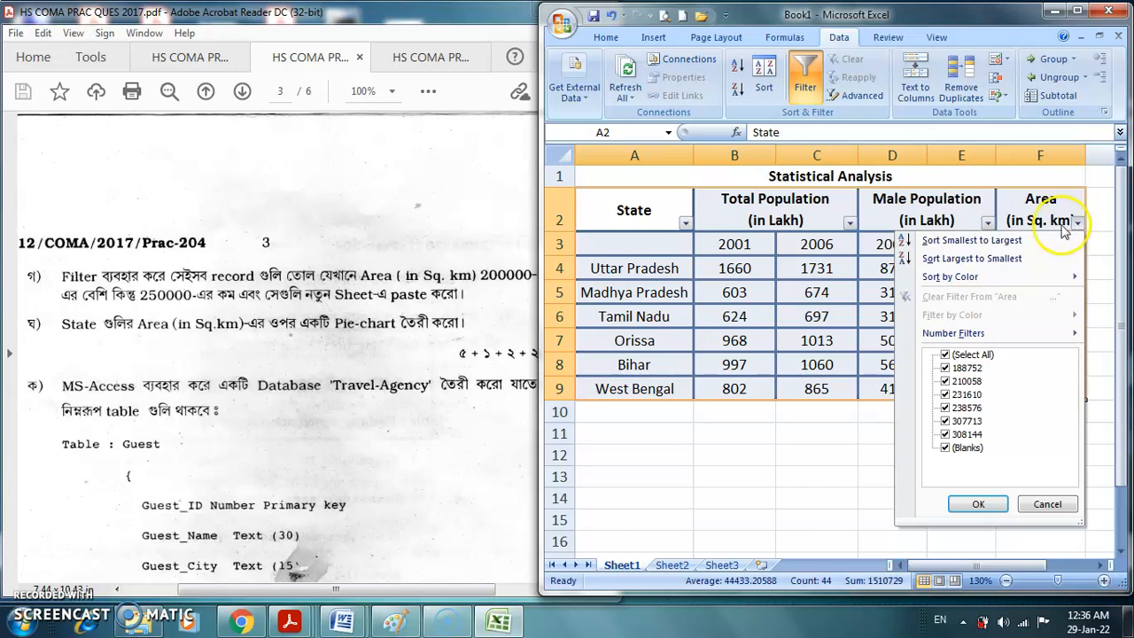
{"action": "mouse_move", "coordinate": [977, 335]}
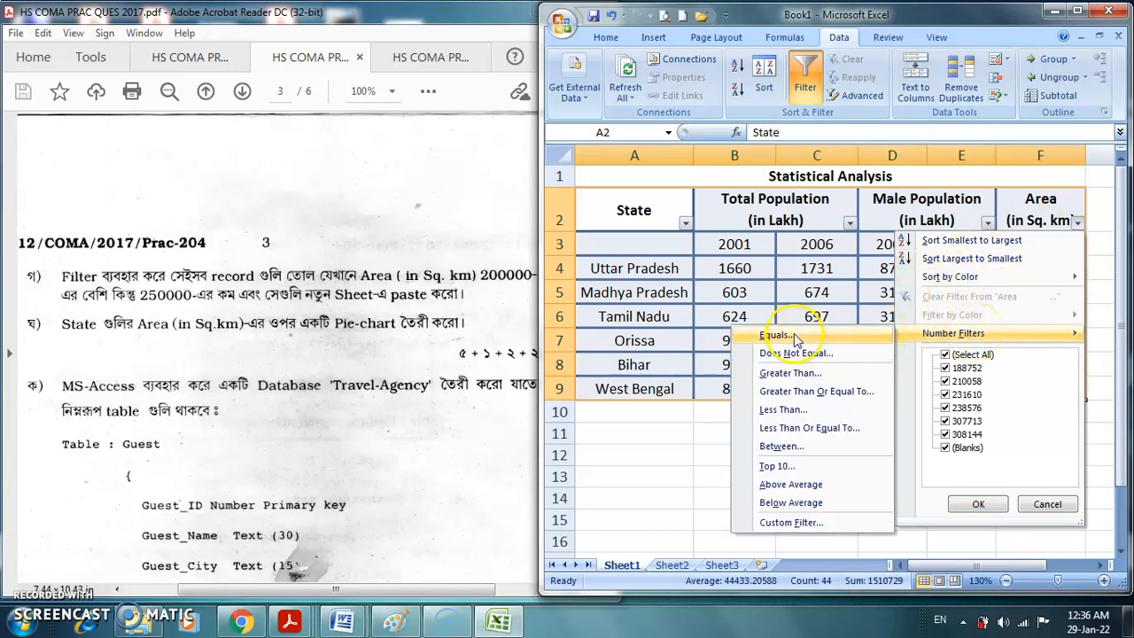
{"action": "left_click", "coordinate": [813, 524]}
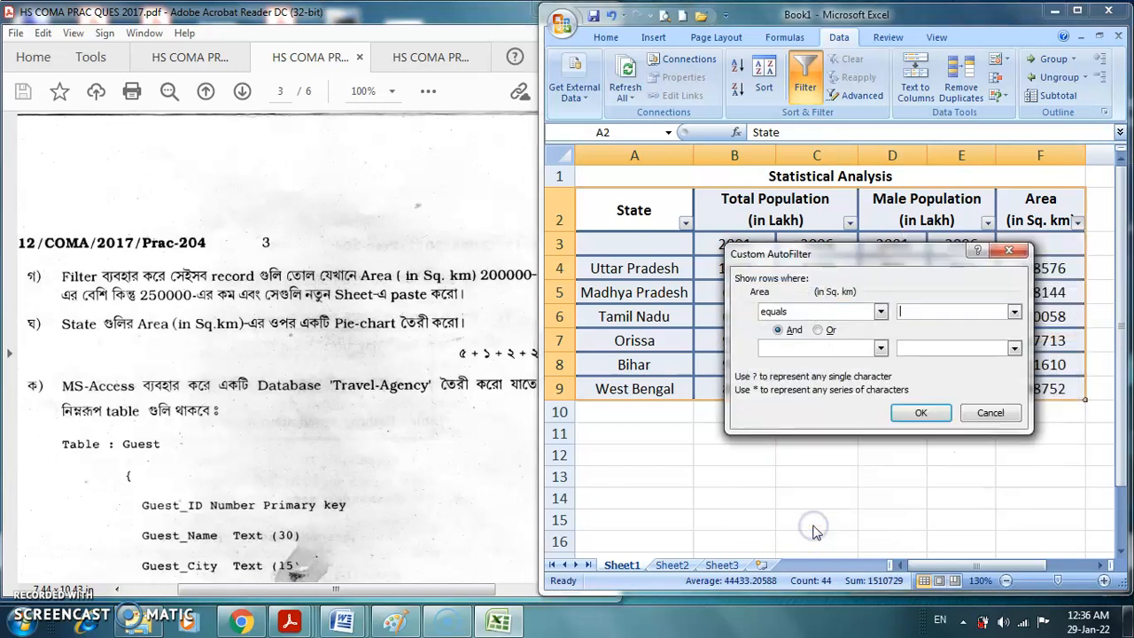
{"action": "left_click", "coordinate": [880, 313]}
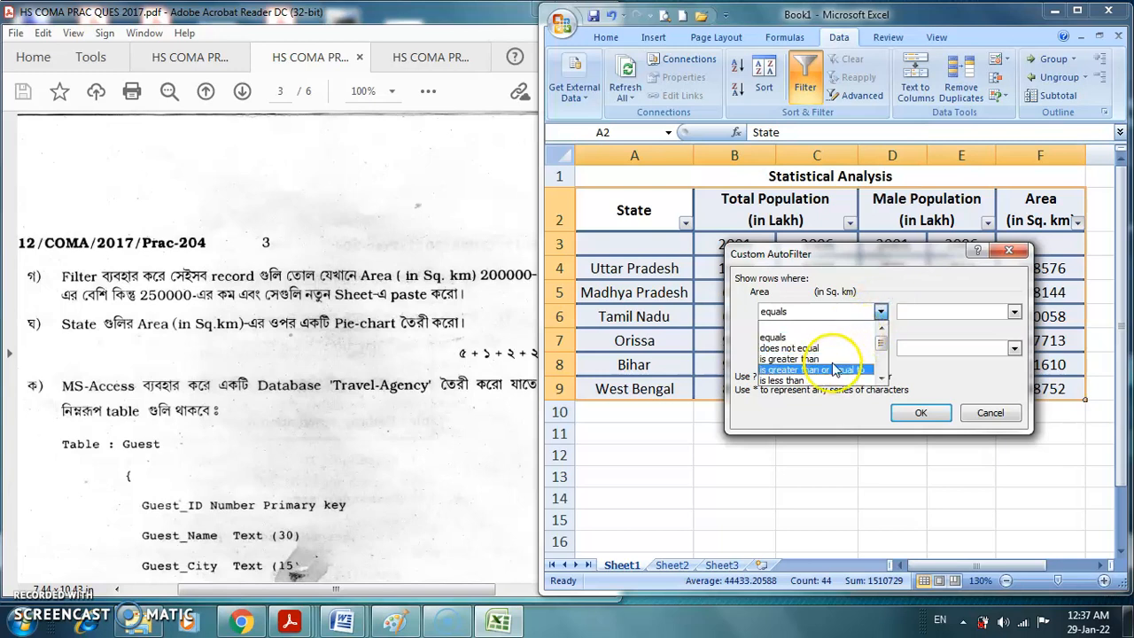
{"action": "left_click", "coordinate": [795, 359]}
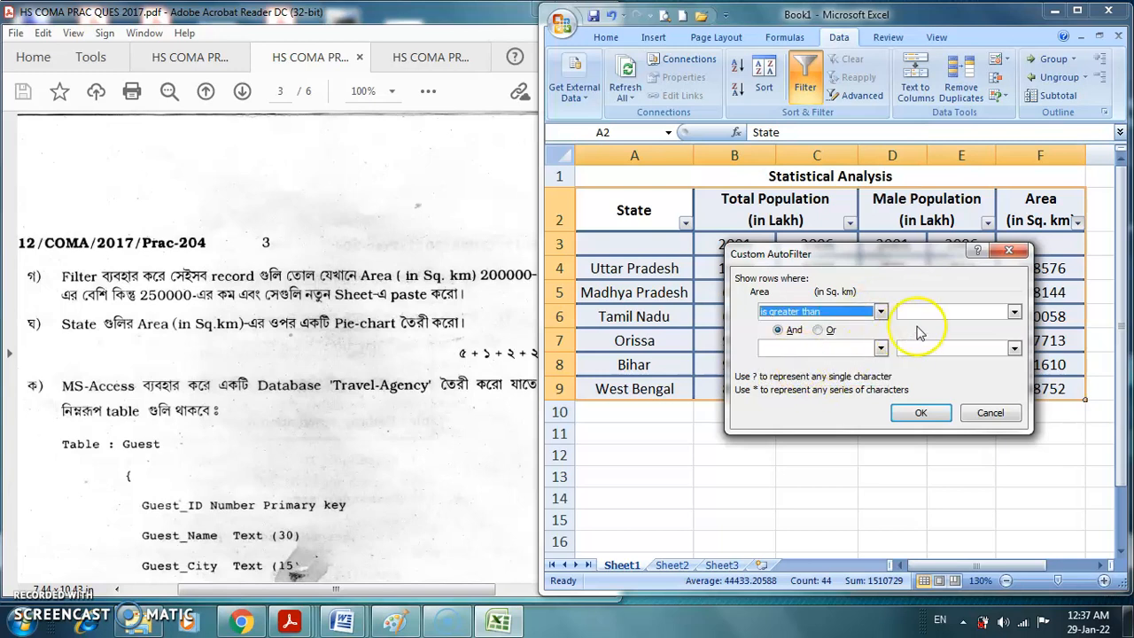
{"action": "left_click", "coordinate": [923, 312]}
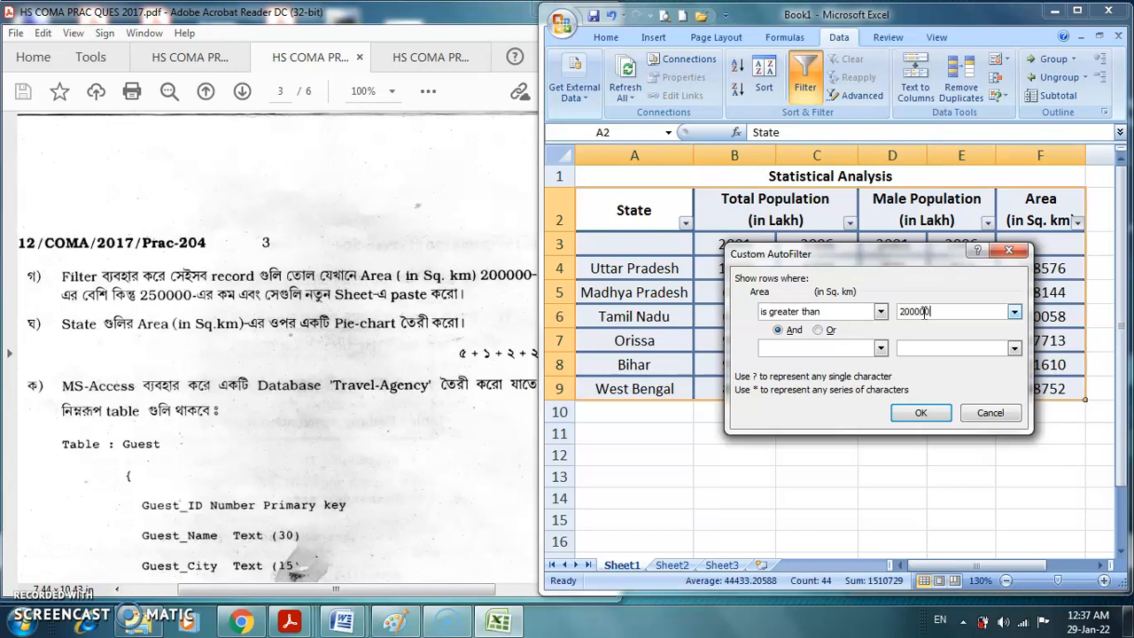
{"action": "left_click", "coordinate": [815, 348]}
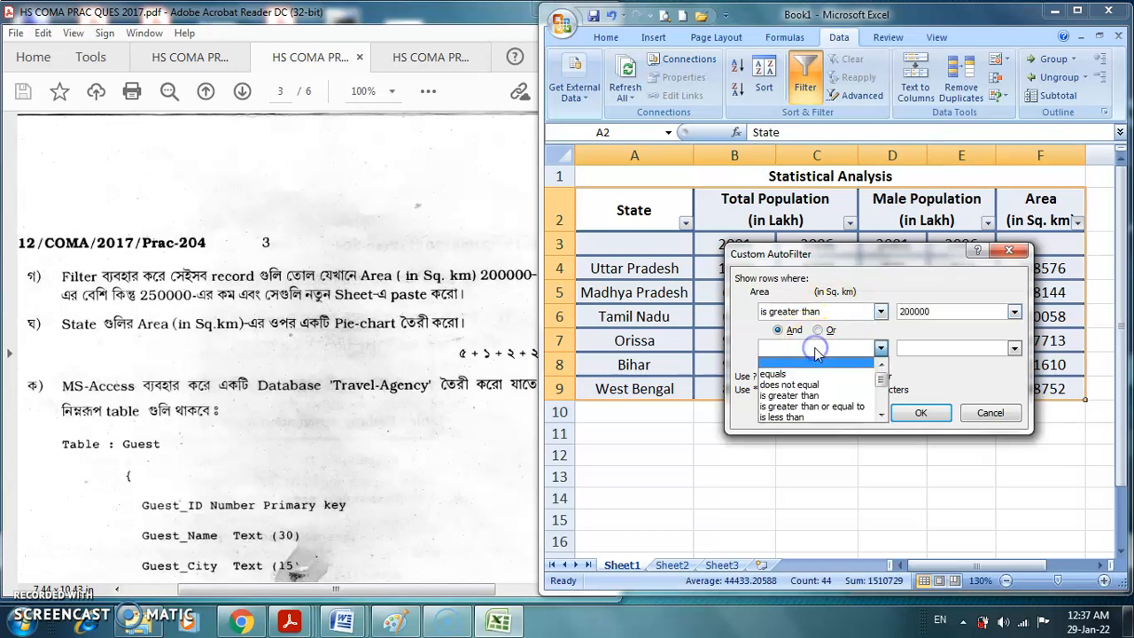
{"action": "left_click", "coordinate": [804, 415]}
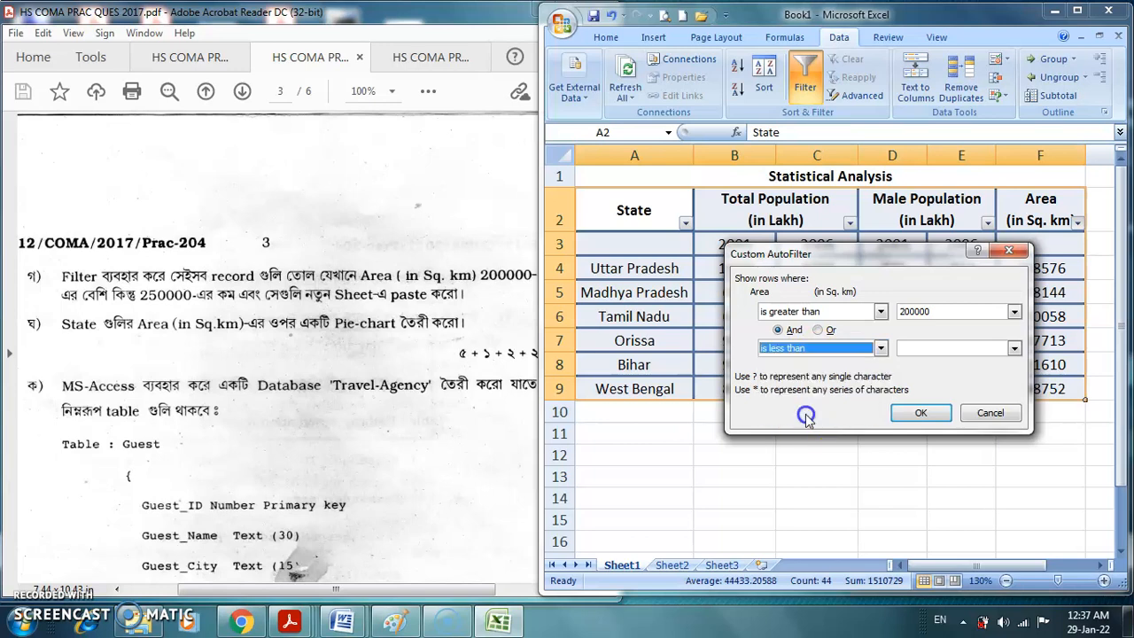
{"action": "left_click", "coordinate": [925, 349]}
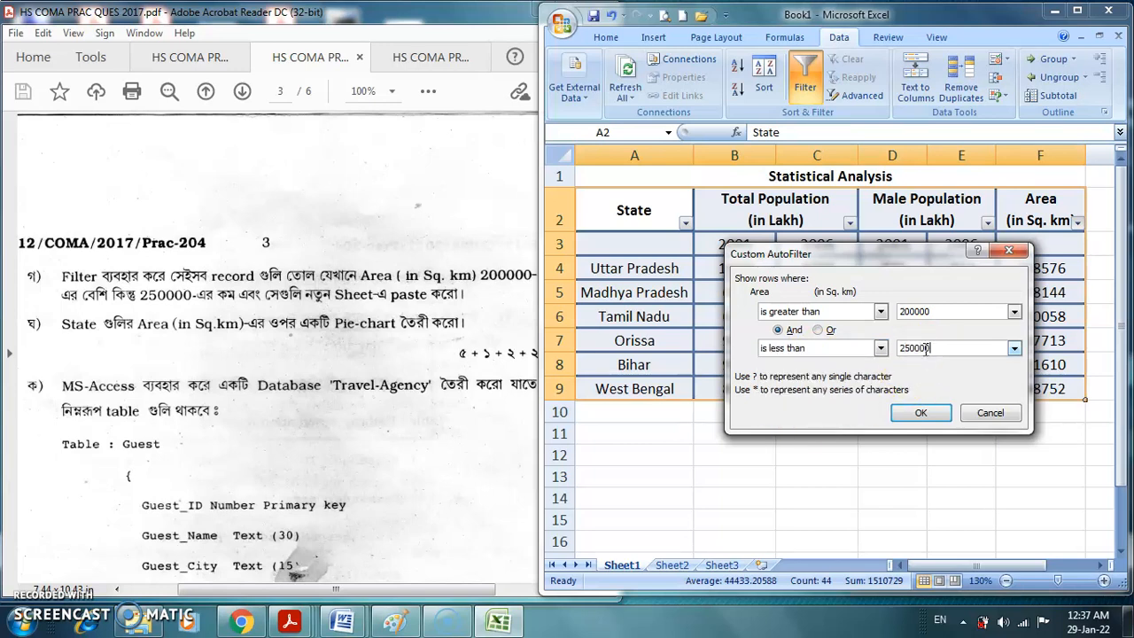
{"action": "left_click", "coordinate": [921, 413]}
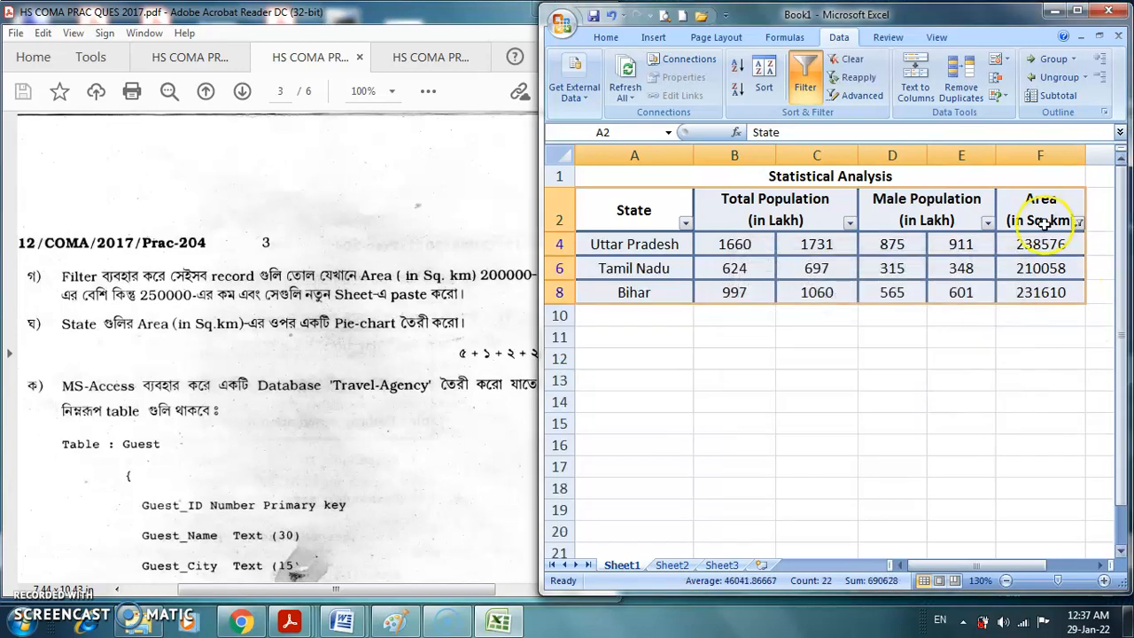
Copy the filtered table with its headers from Sheet1, paste it into Sheet2 at cell B5, and return to Sheet1.
{"action": "left_click_drag", "start_coordinate": [620, 212], "coordinate": [1053, 294]}
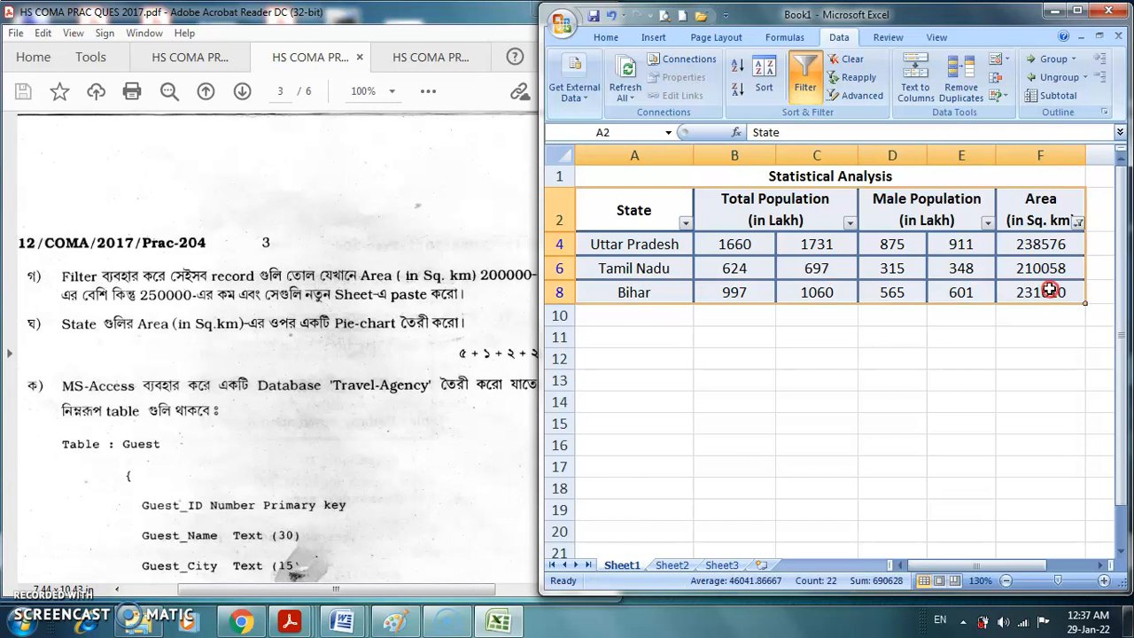
{"action": "right_click", "coordinate": [1050, 290]}
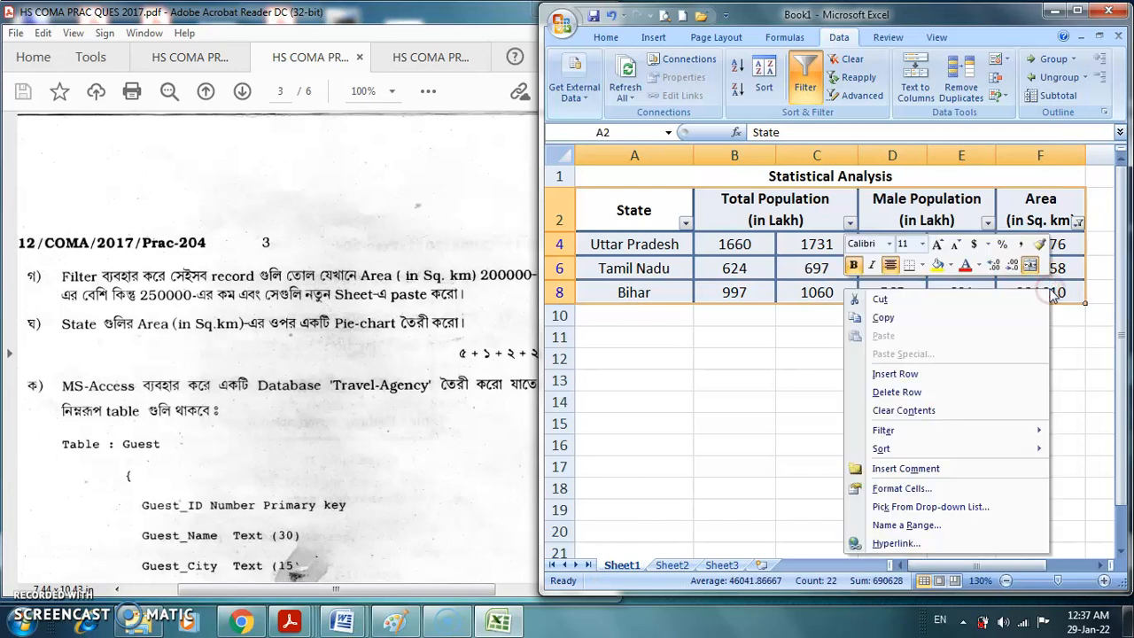
{"action": "left_click", "coordinate": [885, 319]}
{"action": "left_click", "coordinate": [676, 565]}
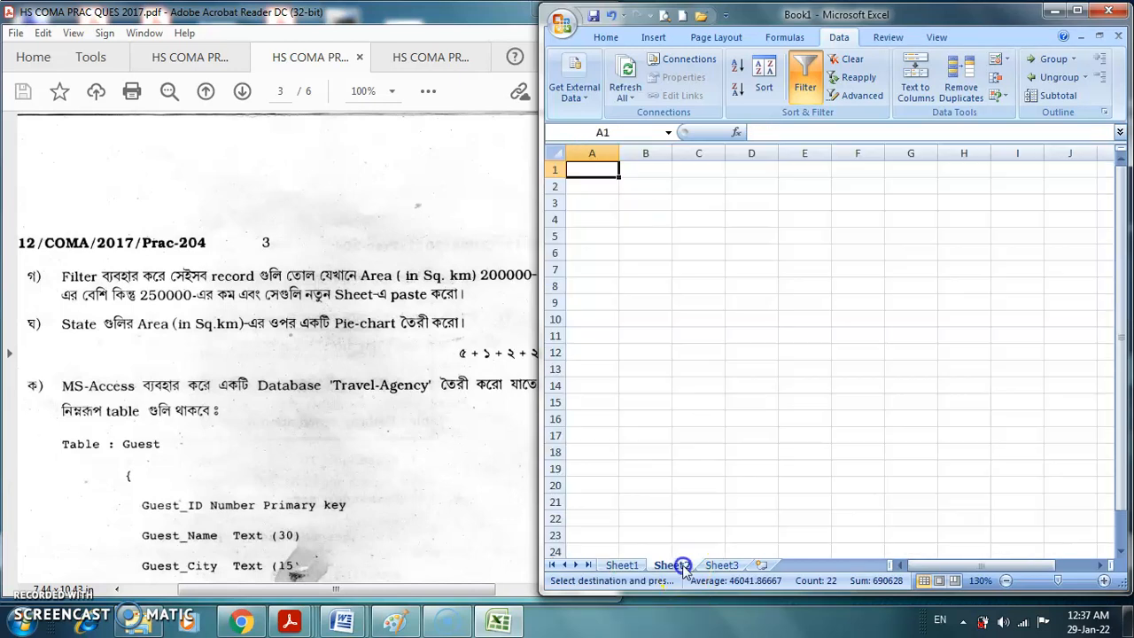
{"action": "left_click", "coordinate": [643, 241]}
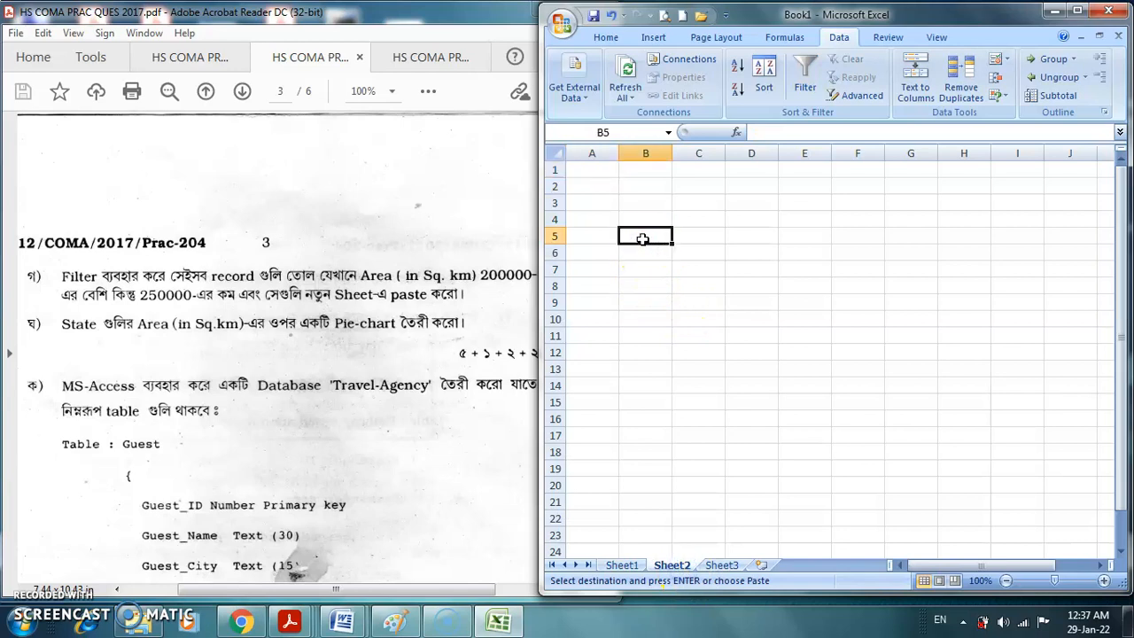
{"action": "right_click", "coordinate": [643, 239]}
{"action": "left_click", "coordinate": [661, 286]}
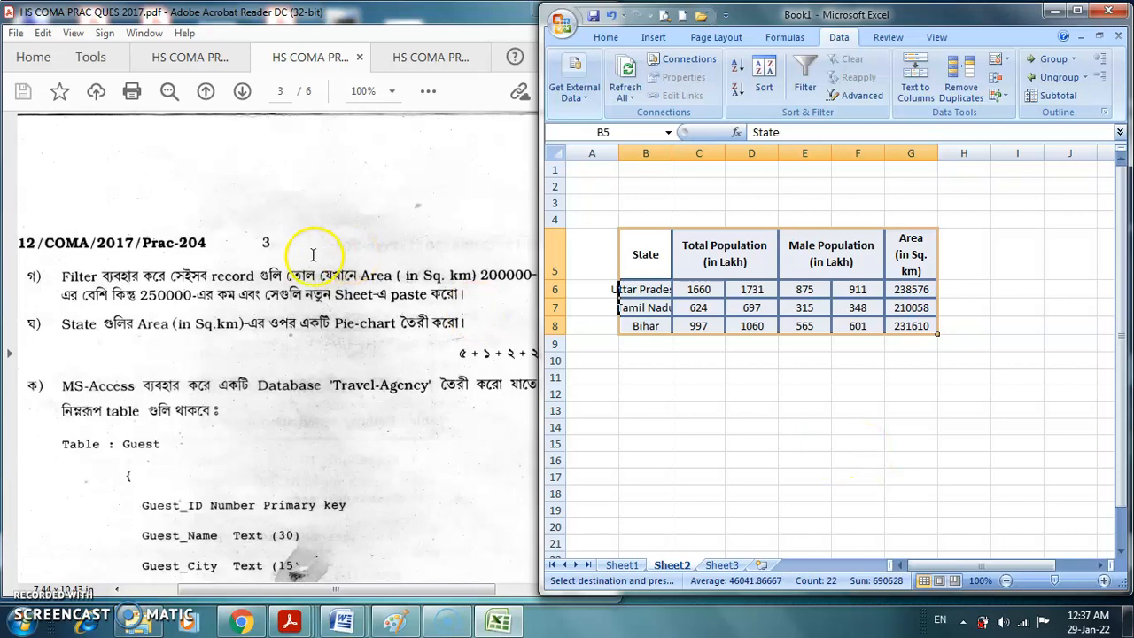
{"action": "left_click", "coordinate": [632, 566]}
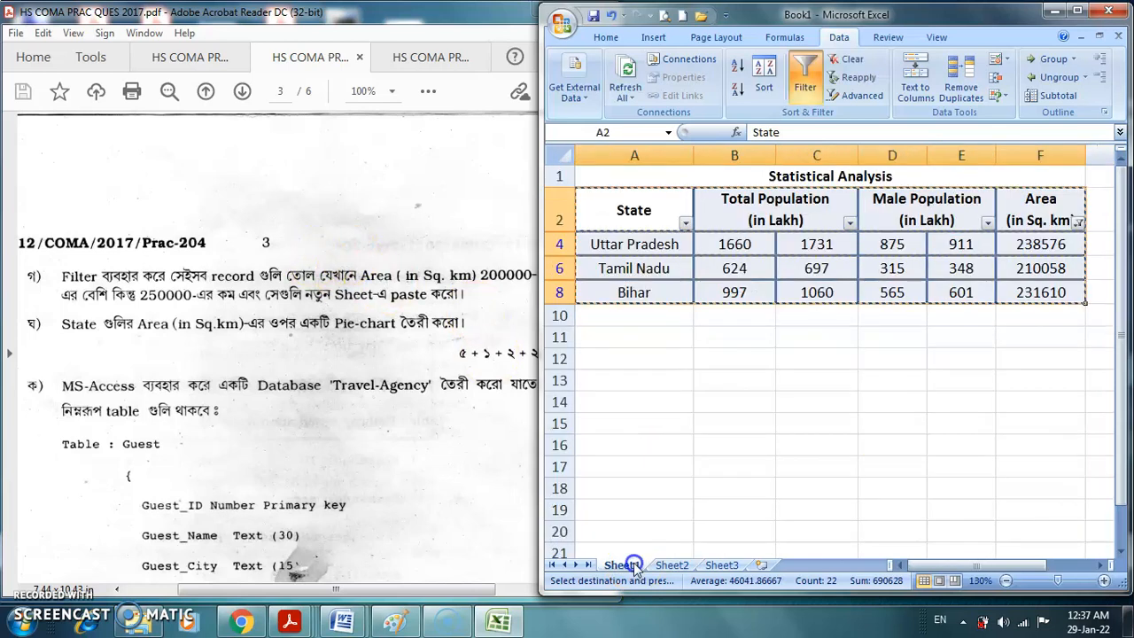
{"action": "left_click", "coordinate": [1046, 380]}
{"action": "left_click", "coordinate": [1078, 222]}
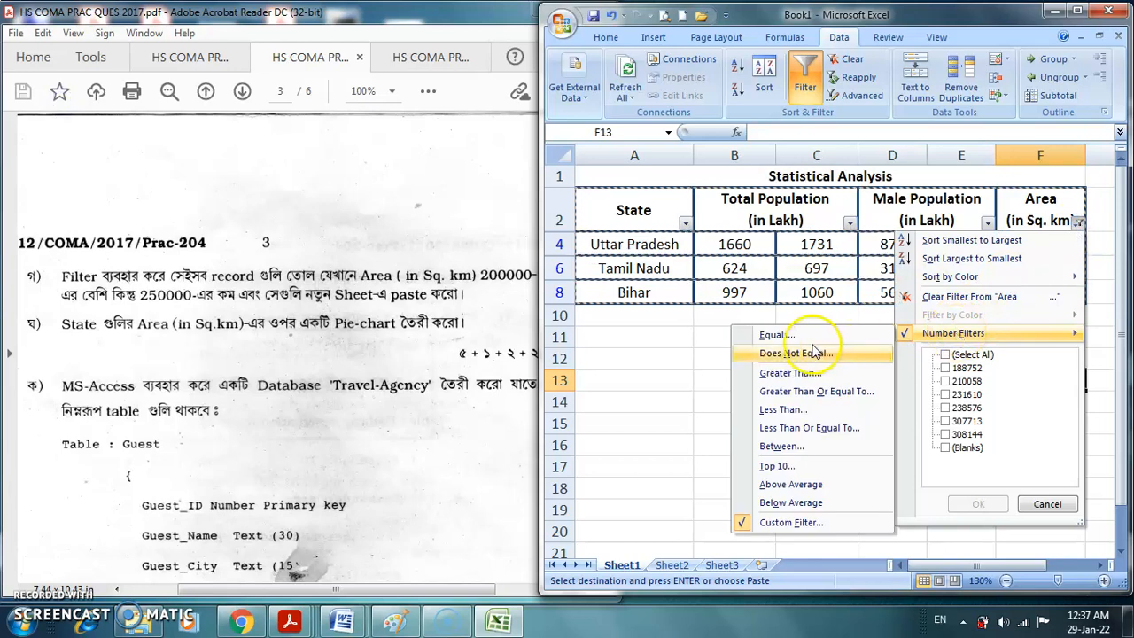
{"action": "left_click", "coordinate": [754, 523]}
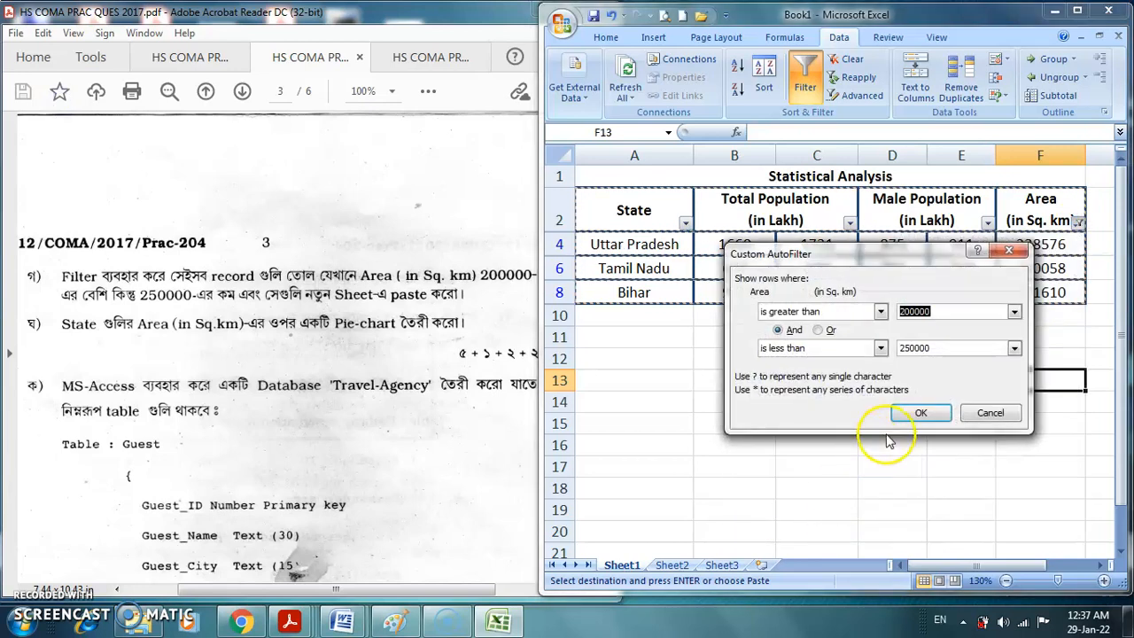
{"action": "left_click", "coordinate": [990, 413]}
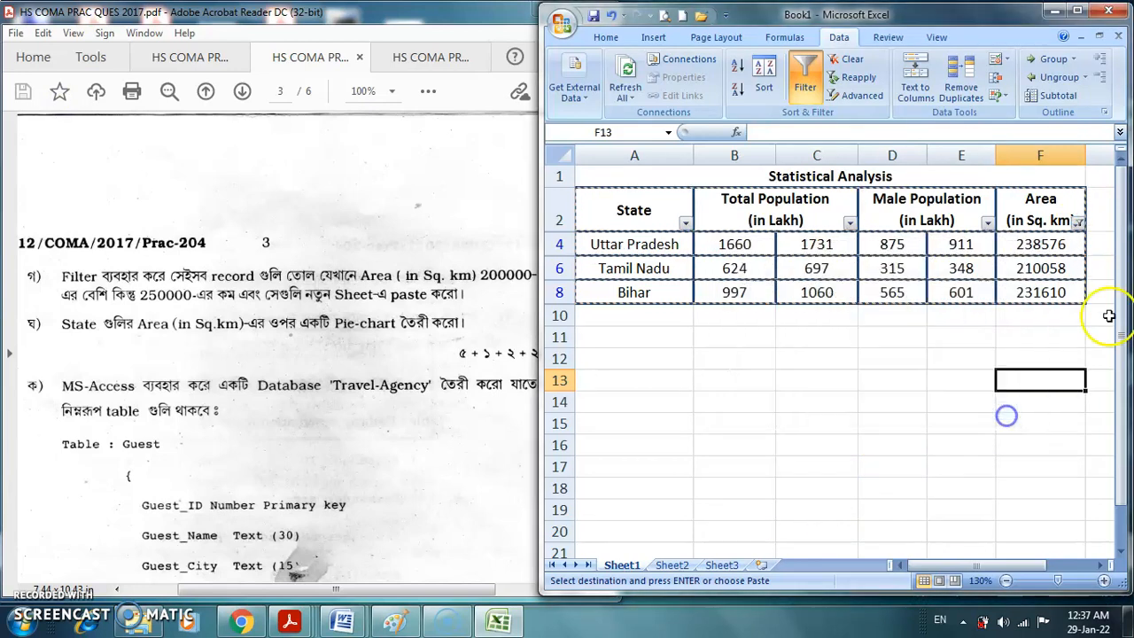
Clear the filter from the Area (in Sq. km) column, cancel the copy selection and turn off filtering for the table.
{"action": "left_click", "coordinate": [1078, 222]}
{"action": "left_click", "coordinate": [973, 293]}
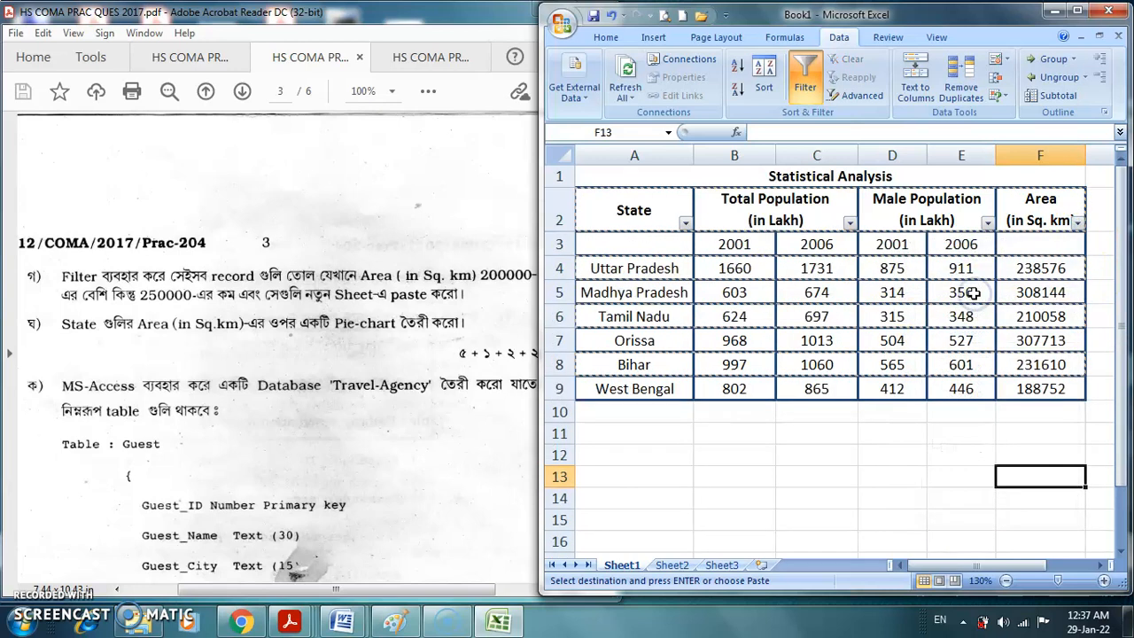
{"action": "key", "text": "Escape"}
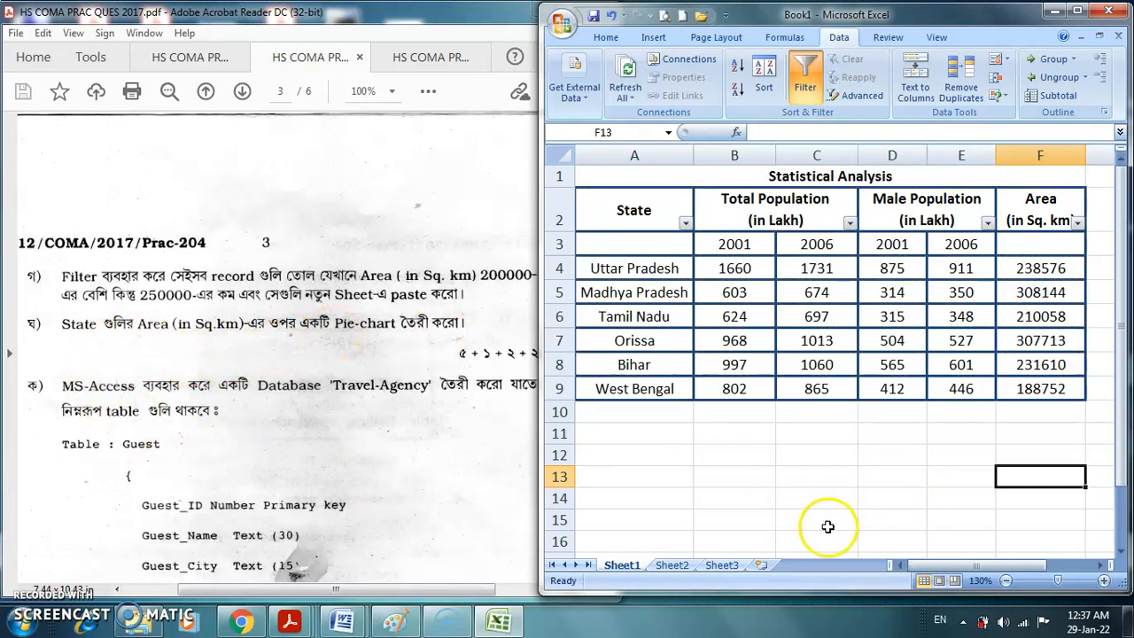
{"action": "left_click", "coordinate": [806, 76]}
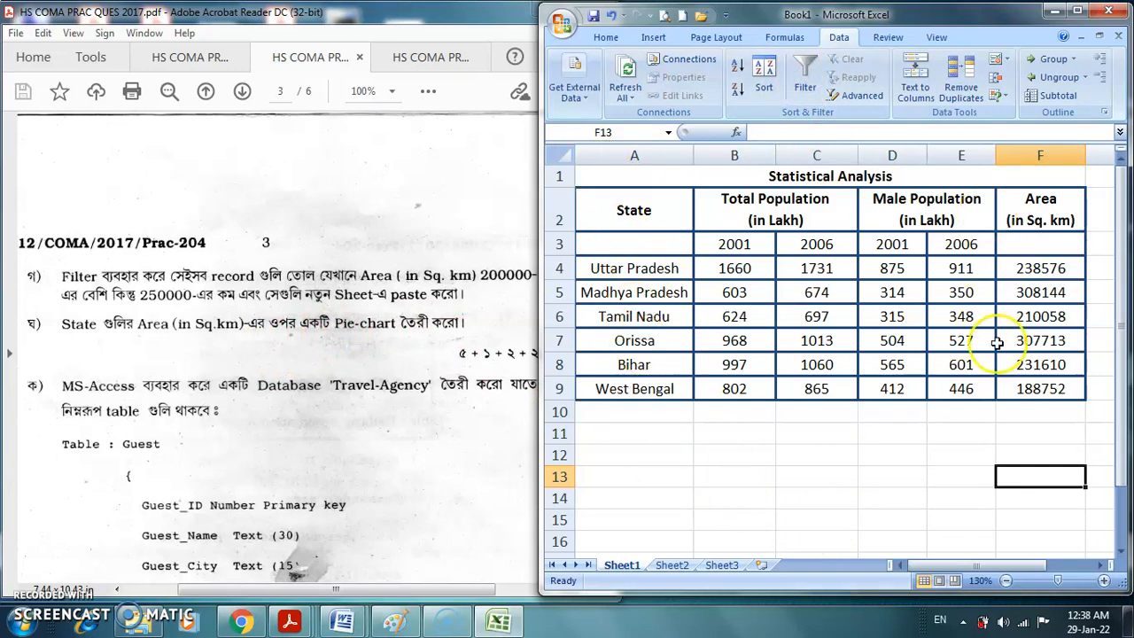
Insert a basic 2-D pie chart from the State column A2:A9 and the Area (in Sq. km) column F2:F9.
{"action": "left_click_drag", "start_coordinate": [634, 210], "coordinate": [642, 388]}
{"action": "left_click_drag", "start_coordinate": [1050, 210], "coordinate": [1057, 383]}
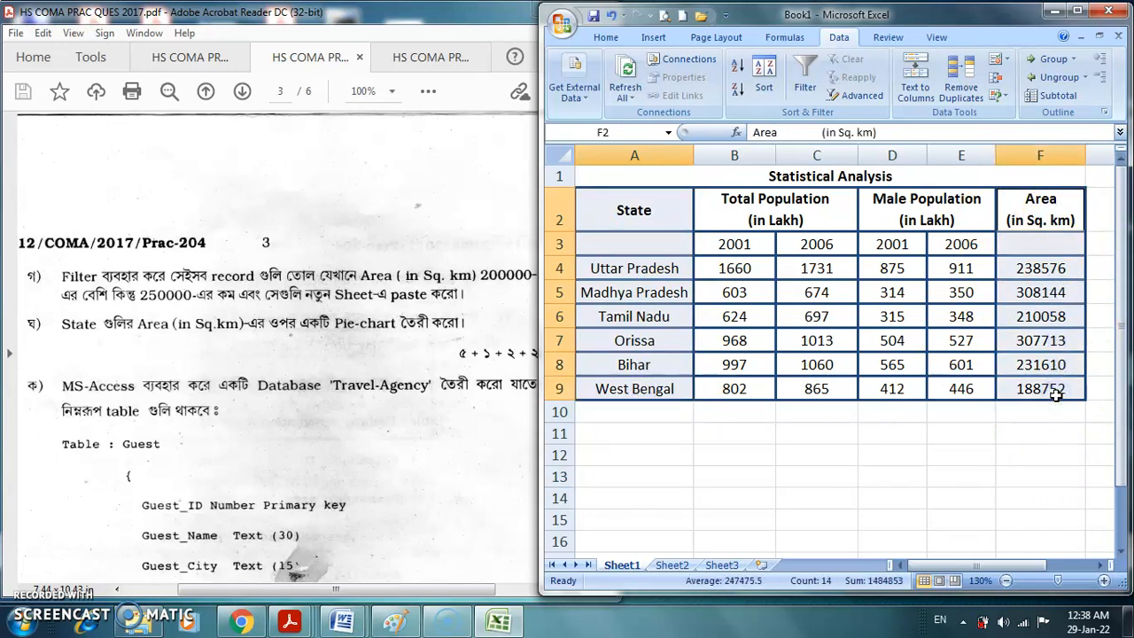
{"action": "left_click", "coordinate": [656, 37]}
{"action": "left_click", "coordinate": [798, 77]}
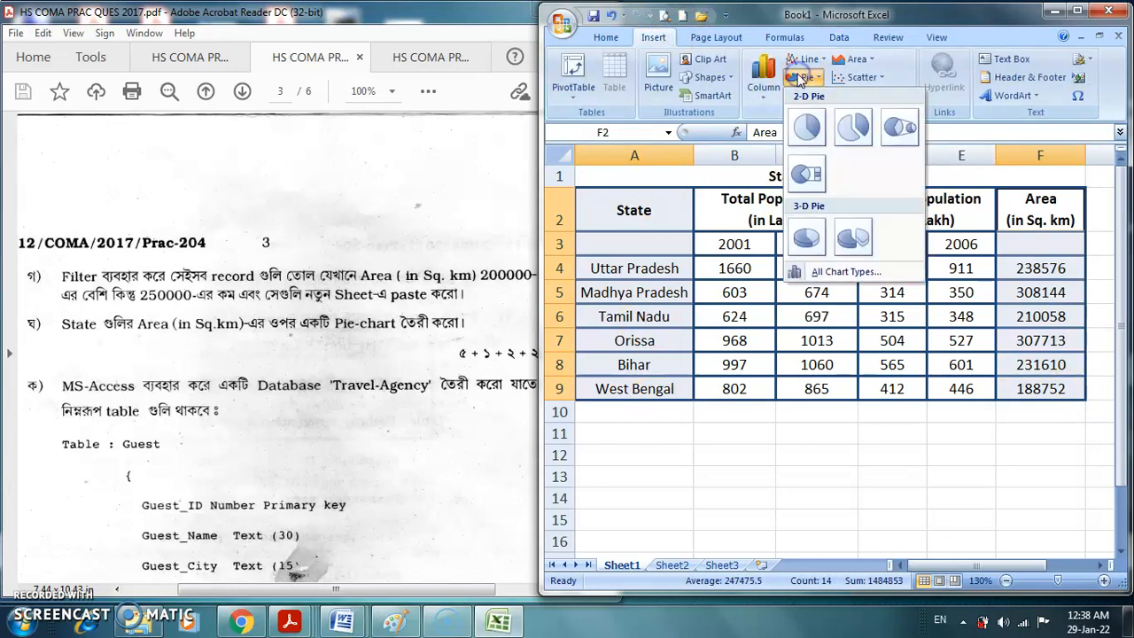
{"action": "left_click", "coordinate": [805, 126]}
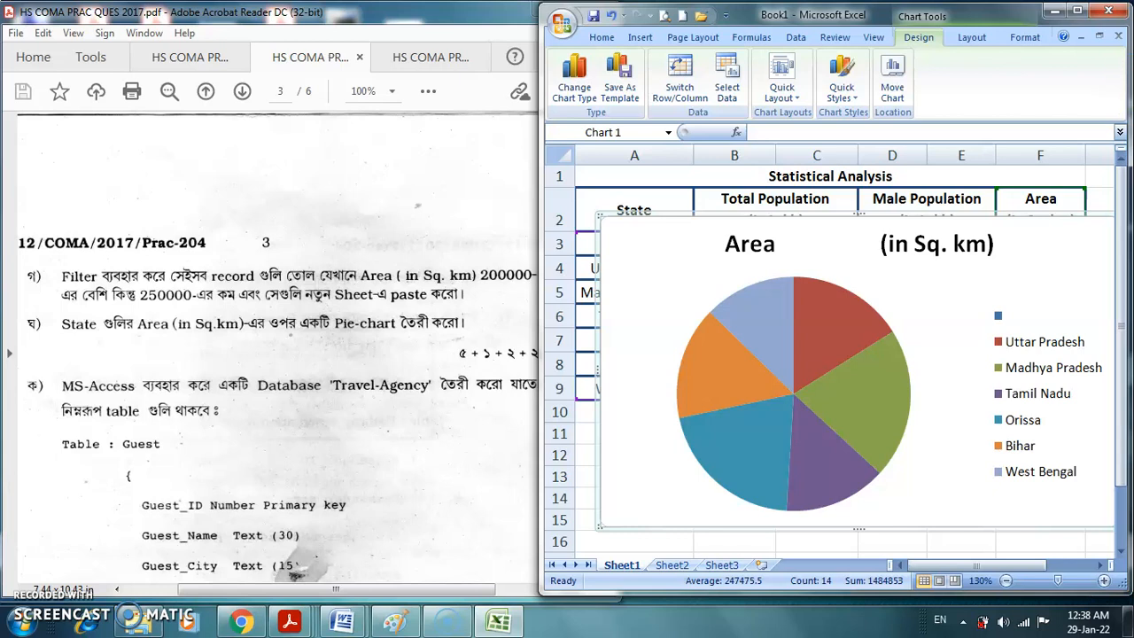
Maximize the workbook window and move the pie chart into the empty cells beside the table, clear of its data.
{"action": "left_click", "coordinate": [1076, 11]}
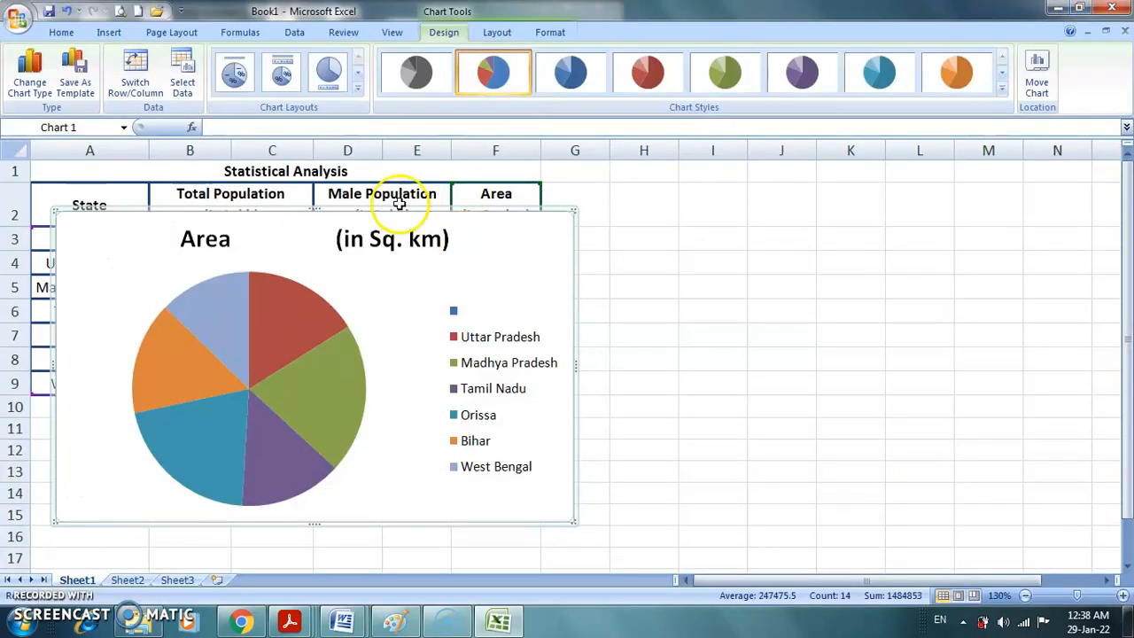
{"action": "left_click_drag", "start_coordinate": [394, 217], "coordinate": [902, 185]}
{"action": "left_click", "coordinate": [394, 518]}
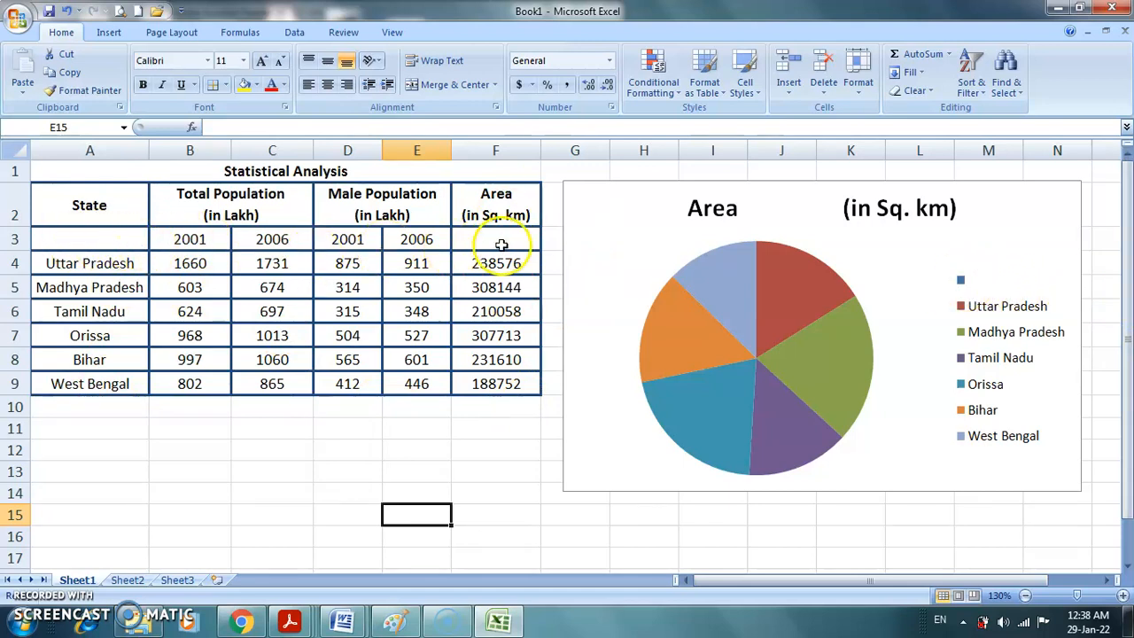
{"action": "left_click", "coordinate": [235, 521]}
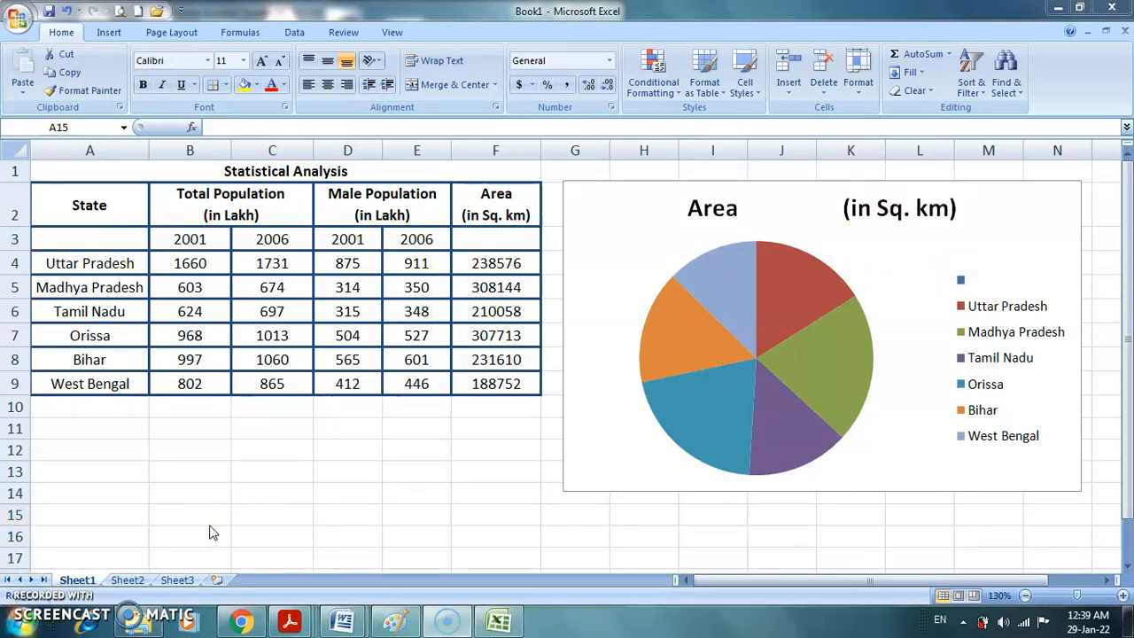
Switch to the 2019 question PDF in Acrobat Reader, maximize it and examine its Statistical Analysis table on page 2.
{"action": "left_click", "coordinate": [280, 617]}
{"action": "left_click", "coordinate": [499, 478]}
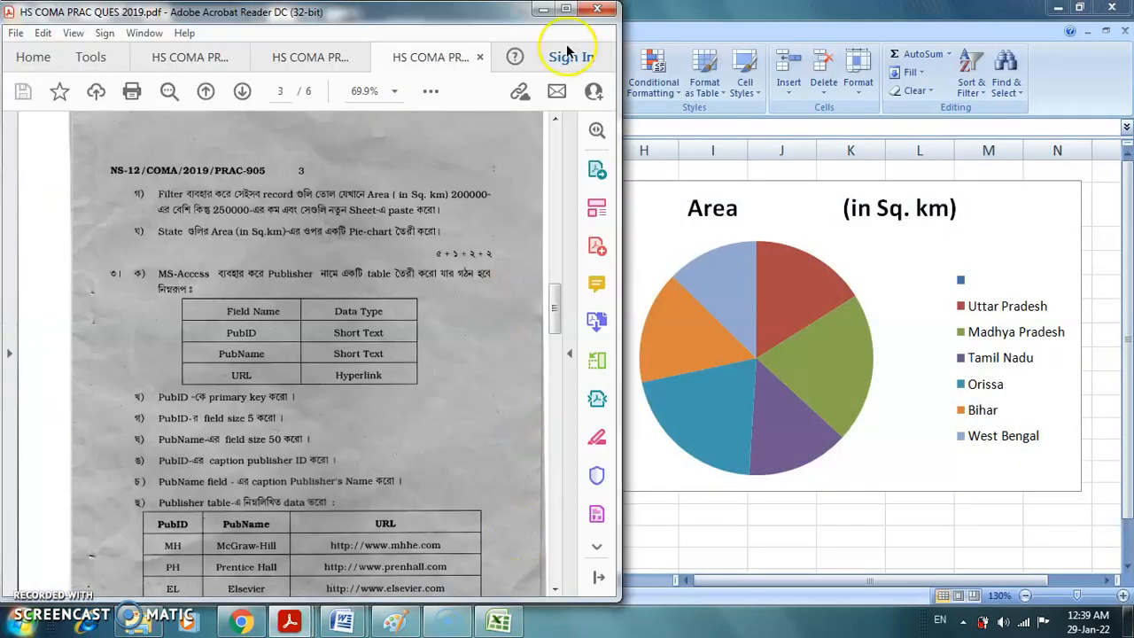
{"action": "left_click", "coordinate": [566, 10]}
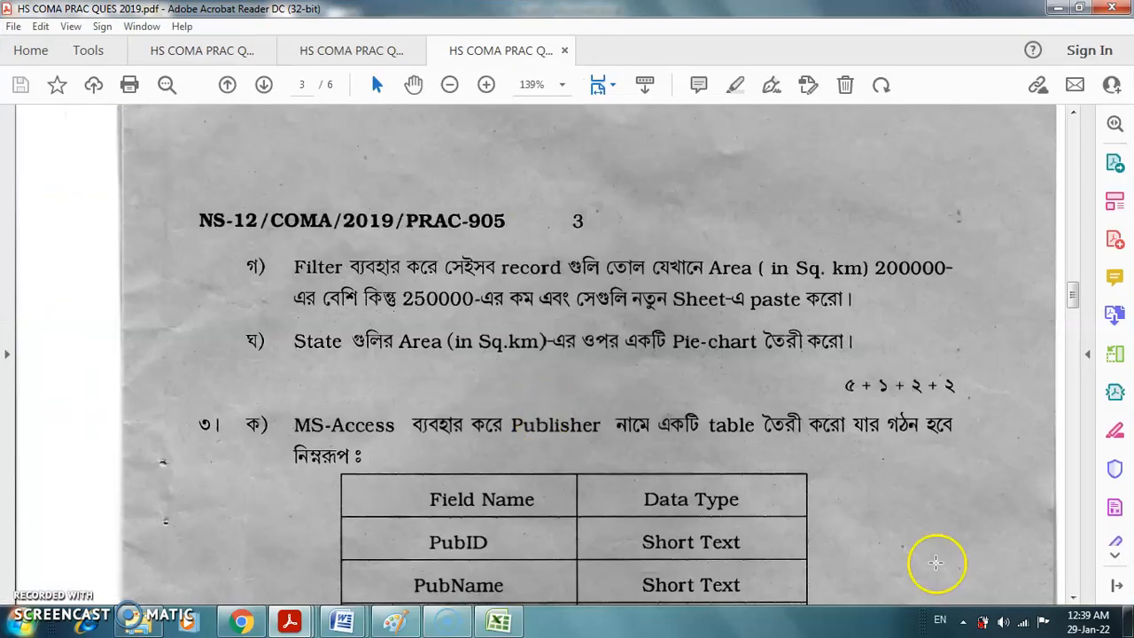
{"action": "left_click_drag", "start_coordinate": [1073, 297], "coordinate": [1079, 252]}
{"action": "scroll", "coordinate": [552, 210], "scroll_direction": "down", "scroll_amount": 2}
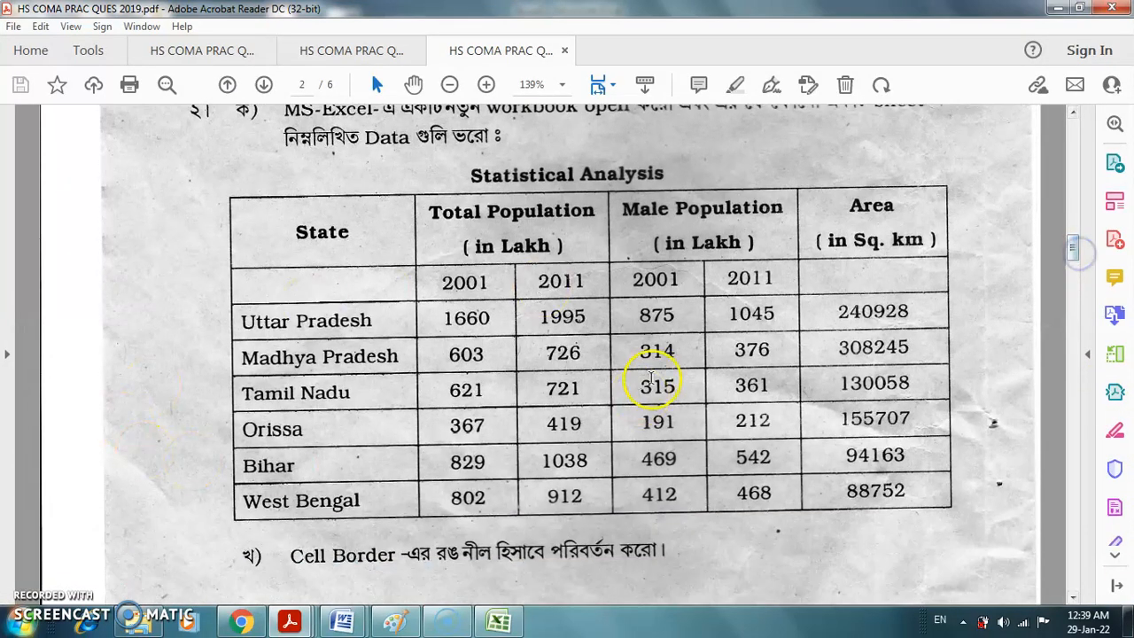
Switch back to Excel, review the filtered table on Sheet2 and return to Sheet1.
{"action": "left_click", "coordinate": [498, 620]}
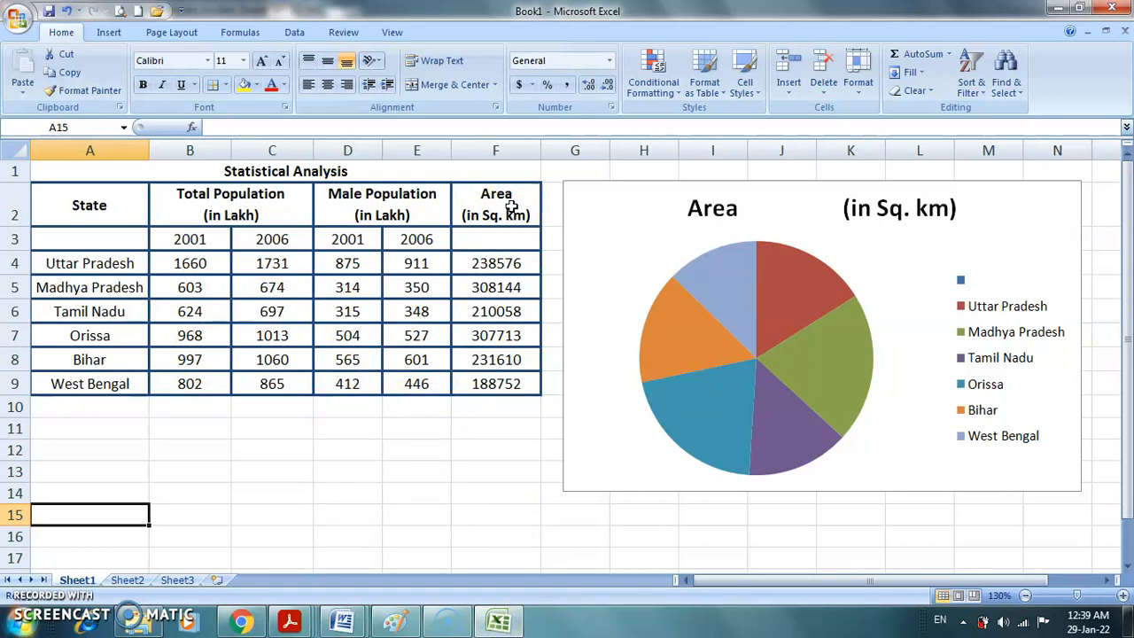
{"action": "left_click", "coordinate": [129, 581]}
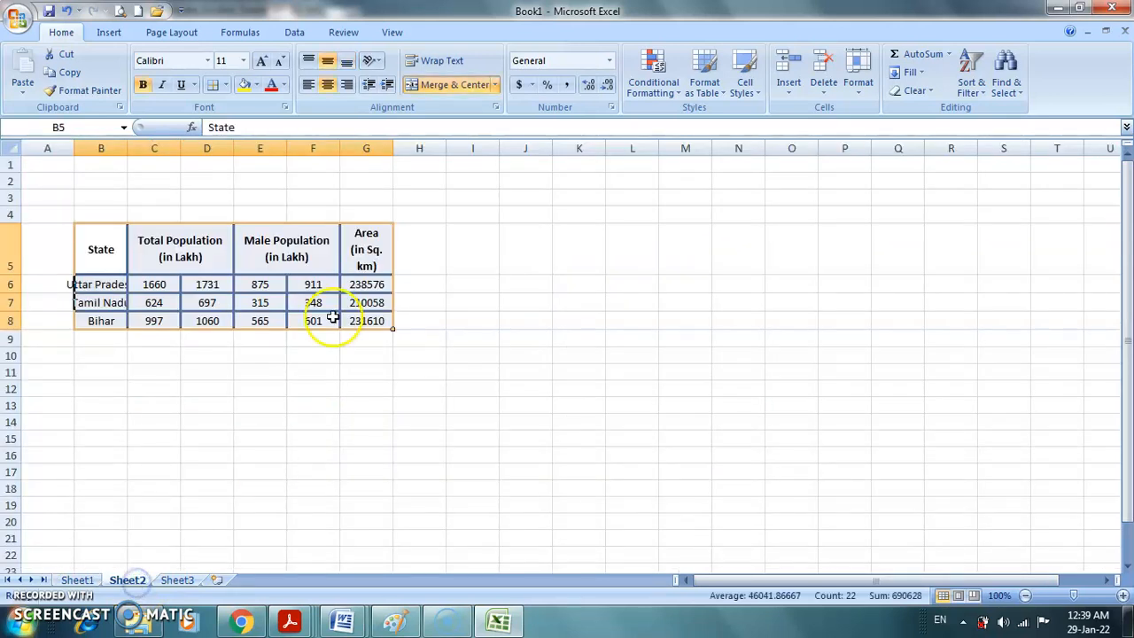
{"action": "left_click", "coordinate": [78, 581]}
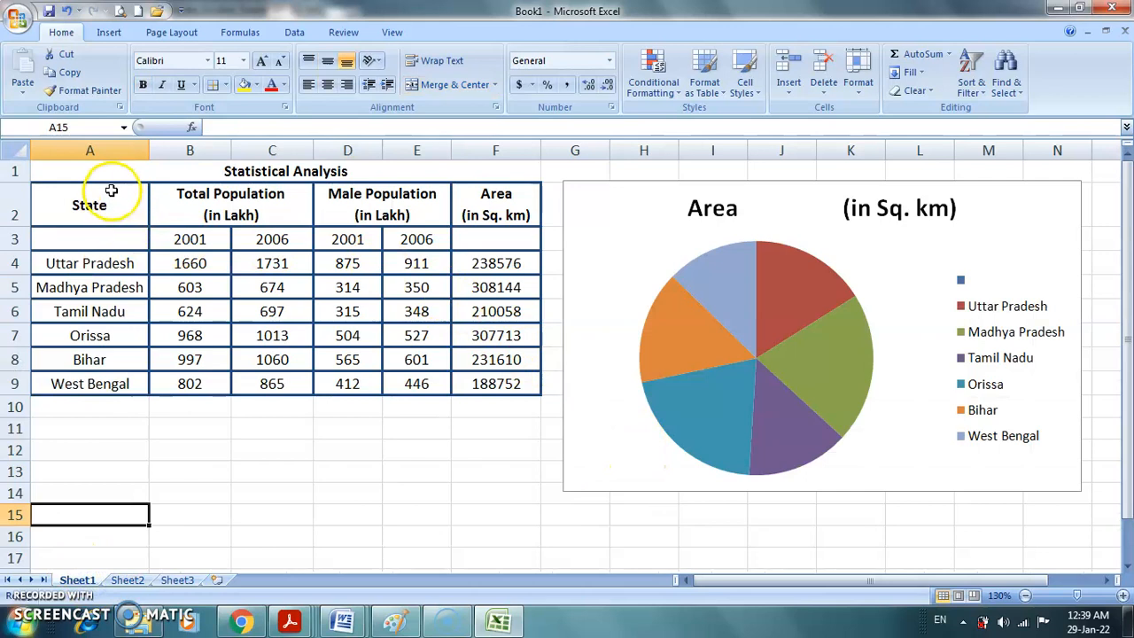